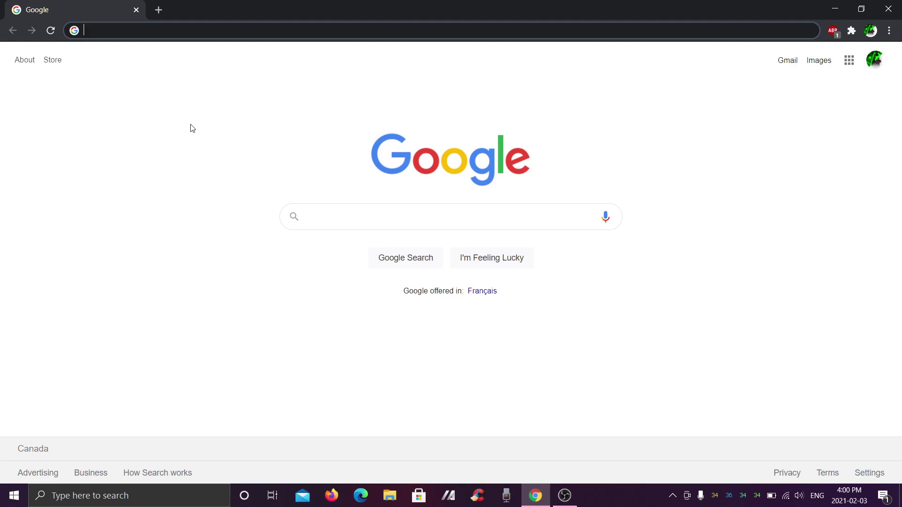
Load panzoid.com from the address bar and open the Clipmaker tool.
{"action": "type", "text": "panzoid.com"}
{"action": "key", "text": "Return"}
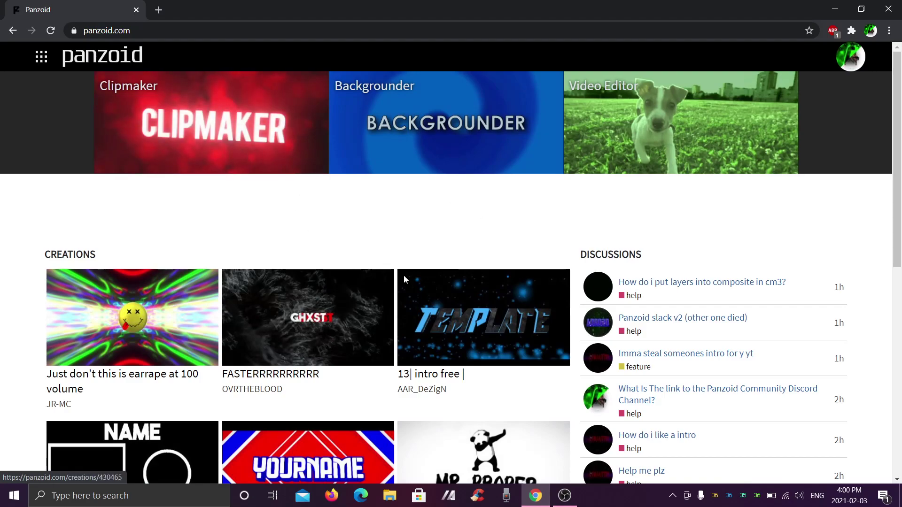
{"action": "left_click", "coordinate": [296, 169]}
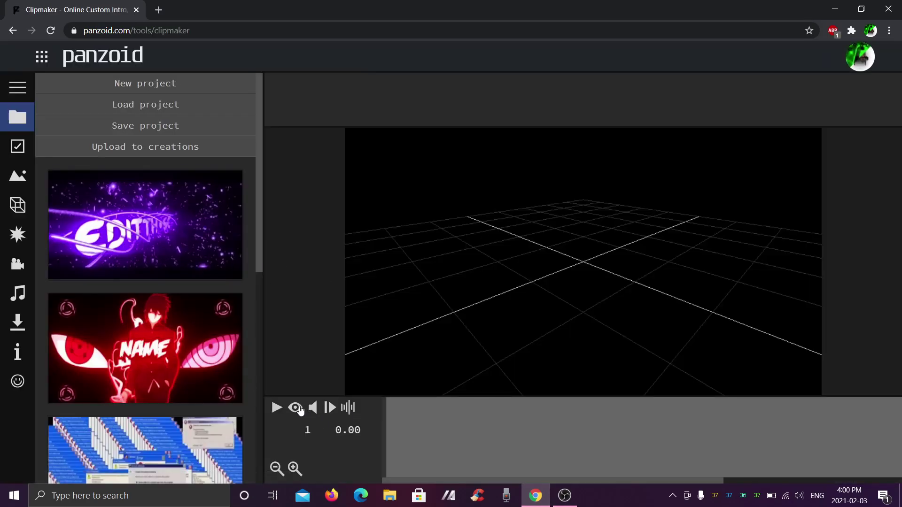
Hide the preview grid and add a 10×10 Rectangle shape from the Objects panel.
{"action": "left_click", "coordinate": [300, 409]}
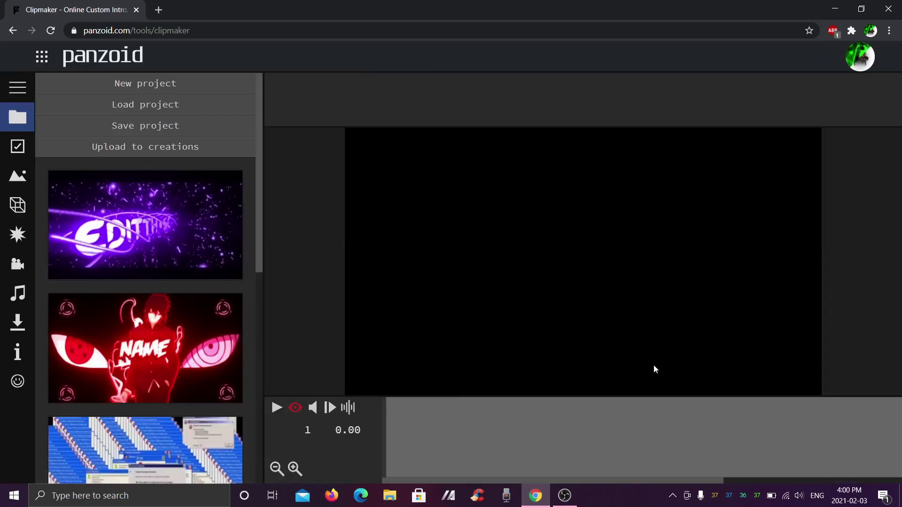
{"action": "left_click", "coordinate": [17, 205]}
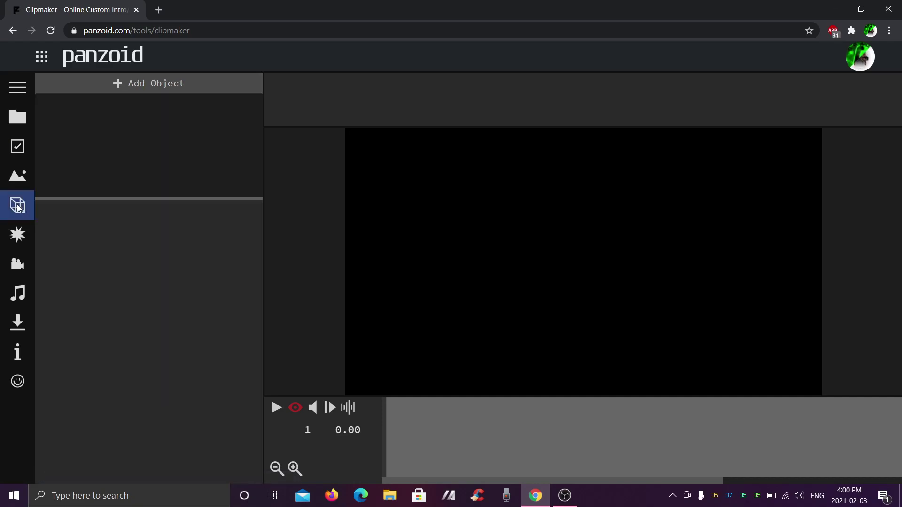
{"action": "left_click", "coordinate": [119, 84]}
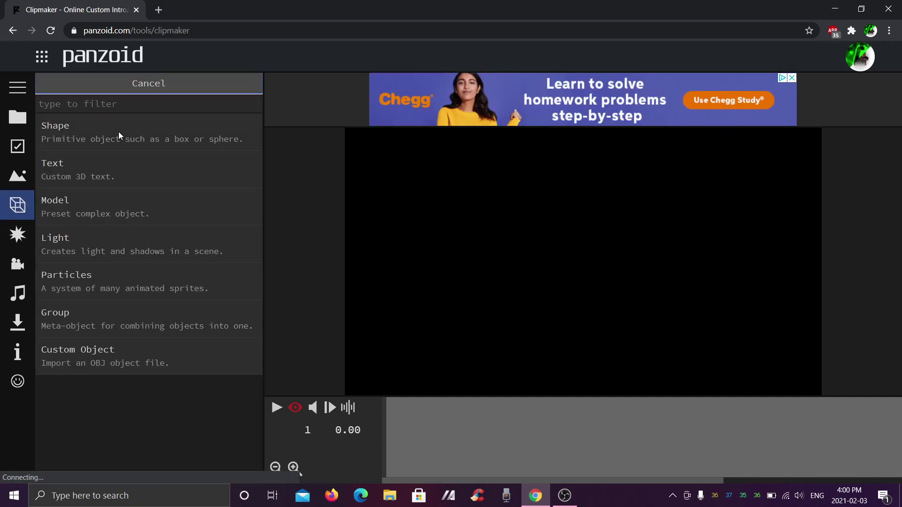
{"action": "left_click", "coordinate": [118, 131]}
{"action": "left_click", "coordinate": [128, 88]}
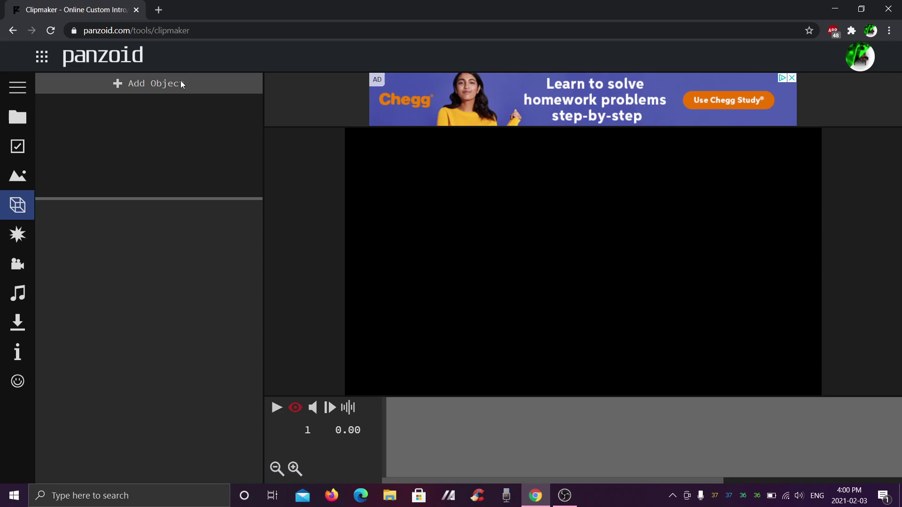
{"action": "left_click", "coordinate": [180, 81]}
{"action": "left_click", "coordinate": [93, 137]}
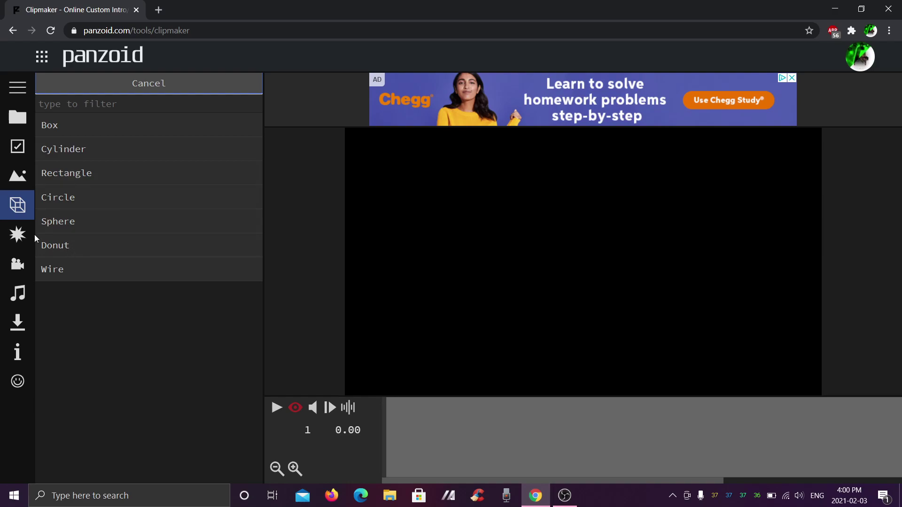
{"action": "left_click", "coordinate": [86, 170]}
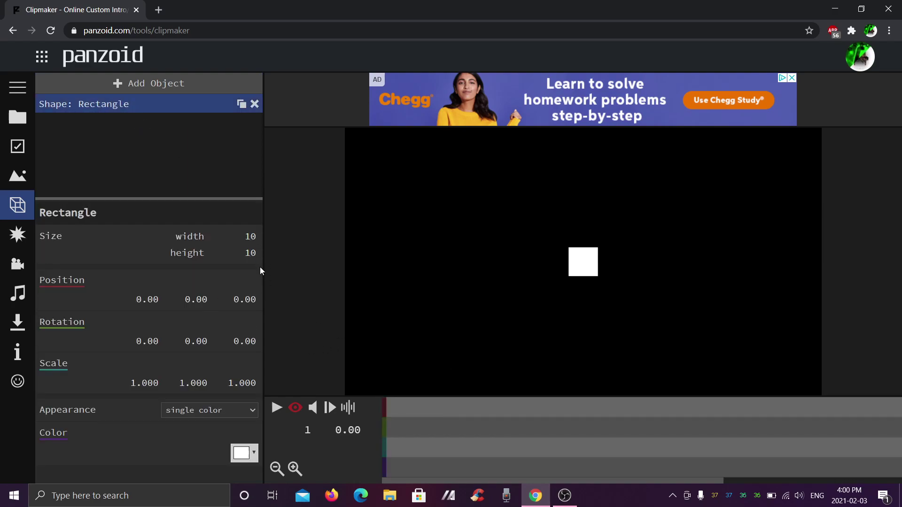
Keep the single-colour appearance and set the rectangle's Roughness and Metalness to 0.
{"action": "left_click", "coordinate": [204, 410]}
{"action": "left_click", "coordinate": [195, 405]}
{"action": "scroll", "coordinate": [224, 373], "scroll_direction": "down", "scroll_amount": 5}
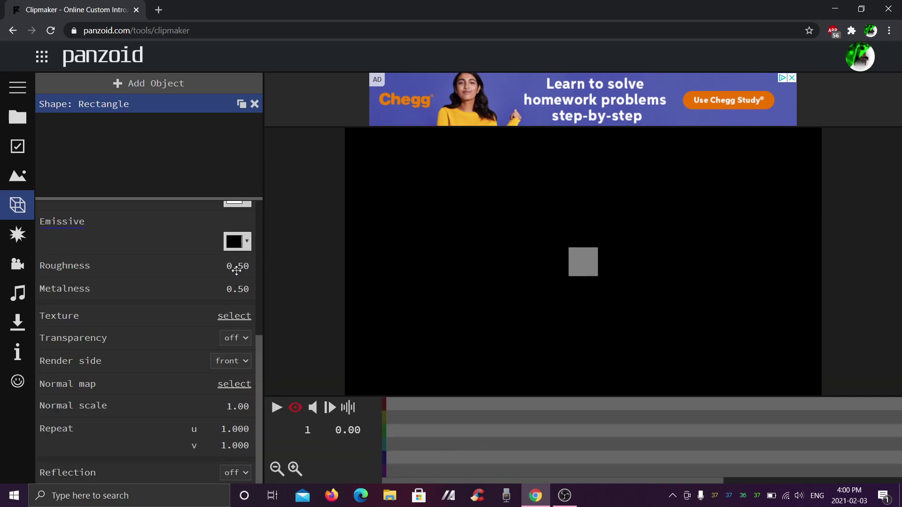
{"action": "scroll", "coordinate": [210, 333], "scroll_direction": "up", "scroll_amount": 5}
{"action": "scroll", "coordinate": [223, 321], "scroll_direction": "down", "scroll_amount": 5}
{"action": "left_click", "coordinate": [232, 266]}
{"action": "left_click", "coordinate": [235, 292]}
{"action": "left_click", "coordinate": [226, 266]}
{"action": "type", "text": "0"}
{"action": "left_click", "coordinate": [242, 290]}
{"action": "type", "text": "0"}
{"action": "left_click", "coordinate": [298, 296]}
Turn the rectangle's Transparency on.
{"action": "left_click", "coordinate": [235, 338]}
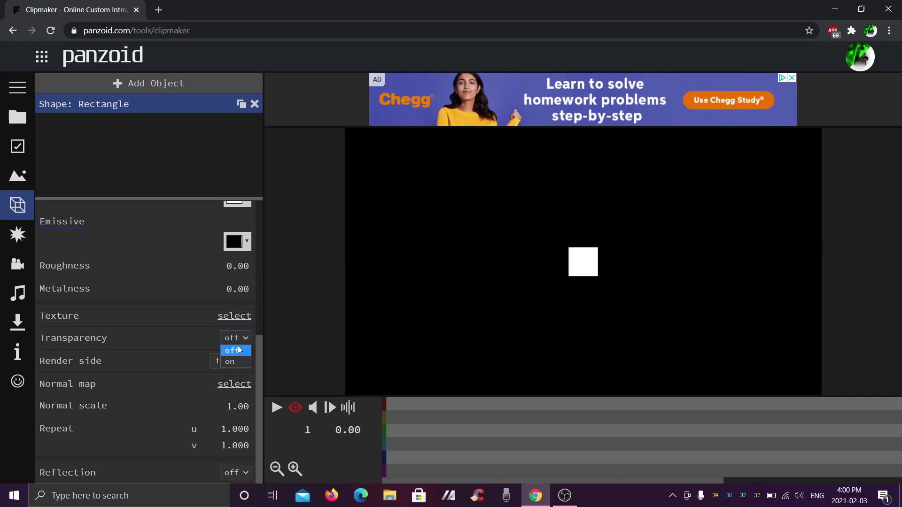
{"action": "left_click", "coordinate": [235, 362]}
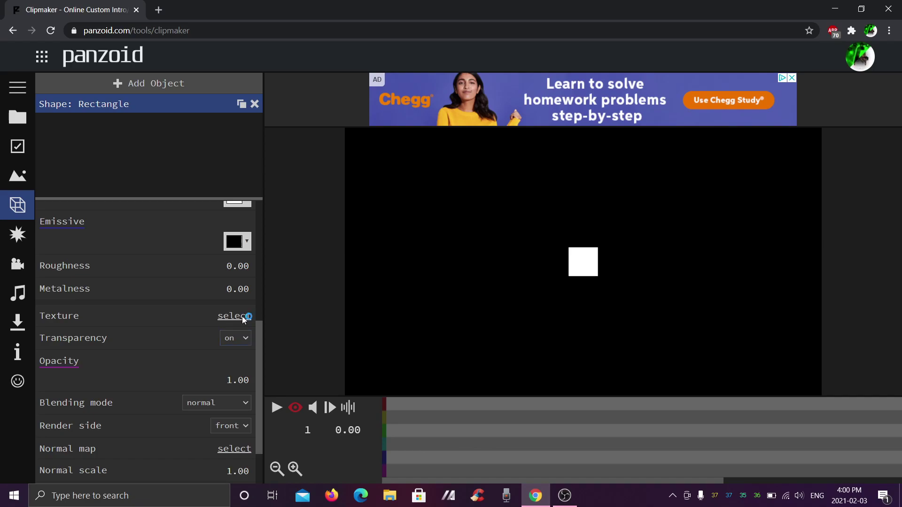
{"action": "left_click", "coordinate": [240, 319]}
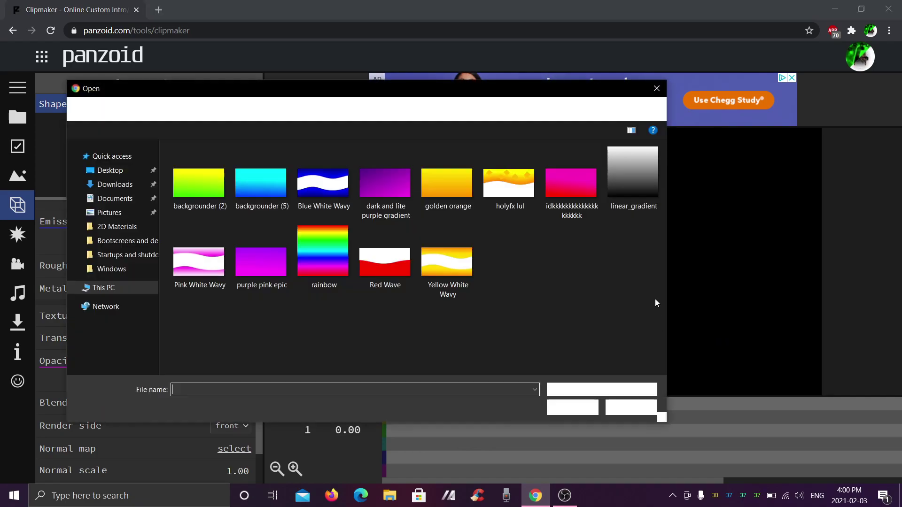
Browse to Intro Stuff! > Packs > 5.5K Subs Intro Pack > 2D Shapes (NotByMe) and apply the diamond PNG.
{"action": "left_click", "coordinate": [300, 109]}
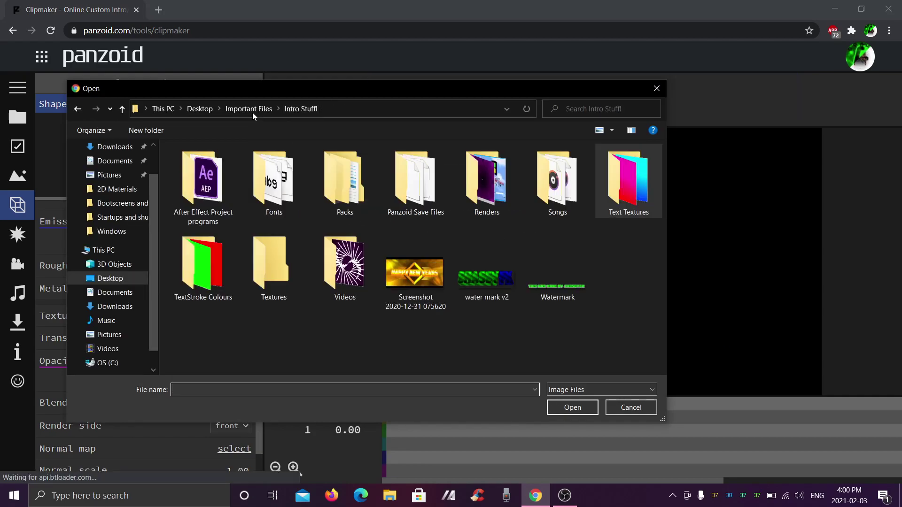
{"action": "double_click", "coordinate": [334, 190]}
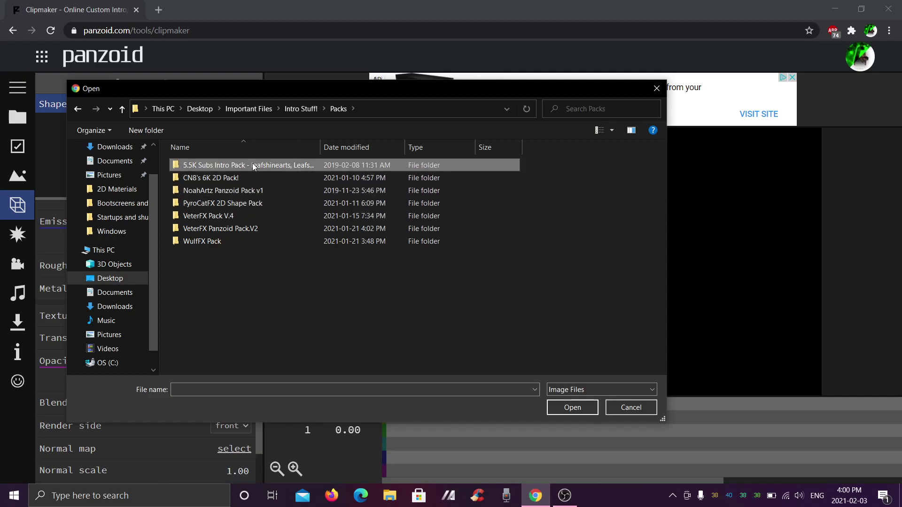
{"action": "double_click", "coordinate": [252, 165]}
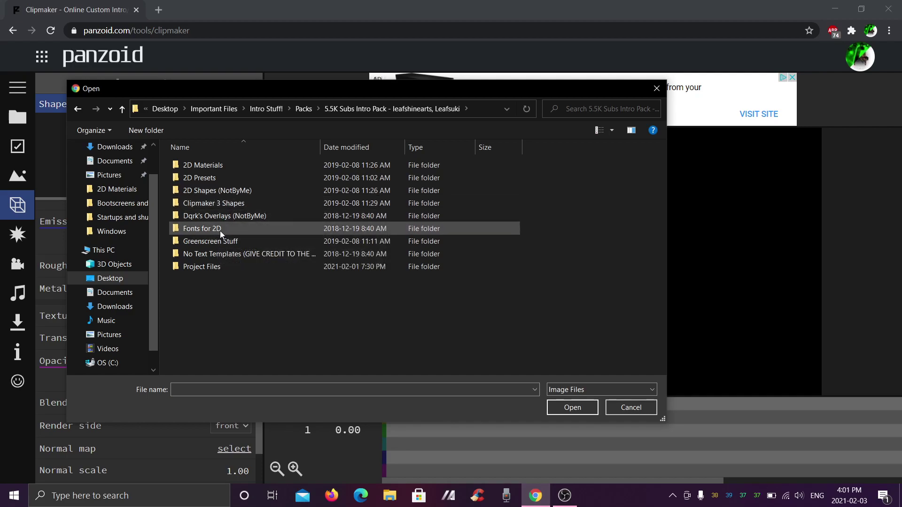
{"action": "left_click", "coordinate": [227, 177]}
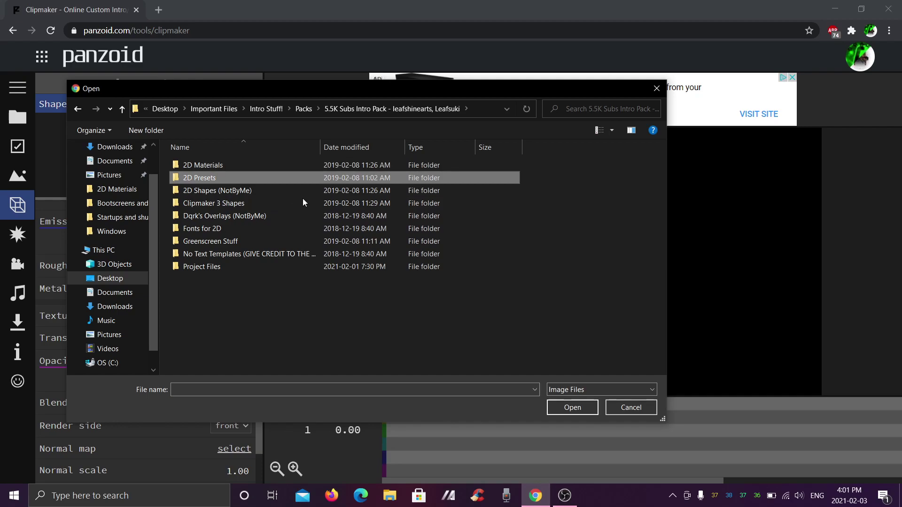
{"action": "left_click", "coordinate": [385, 110]}
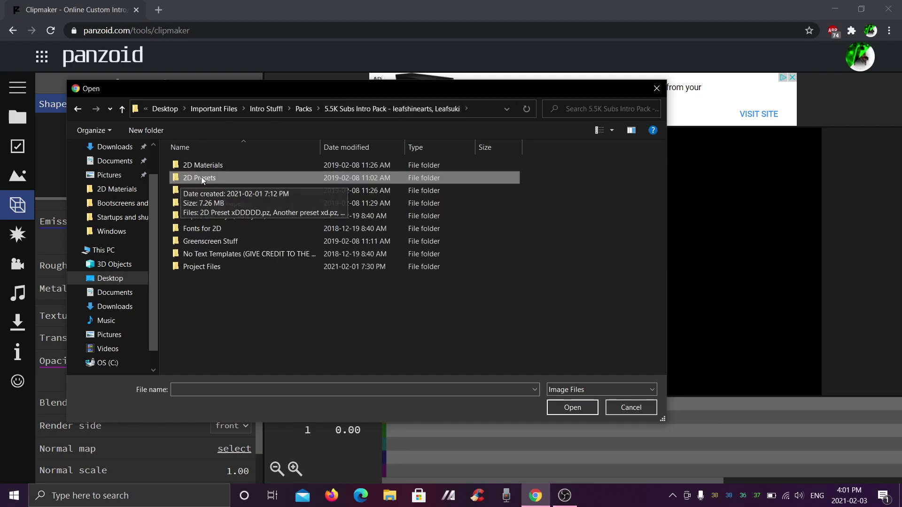
{"action": "double_click", "coordinate": [226, 165]}
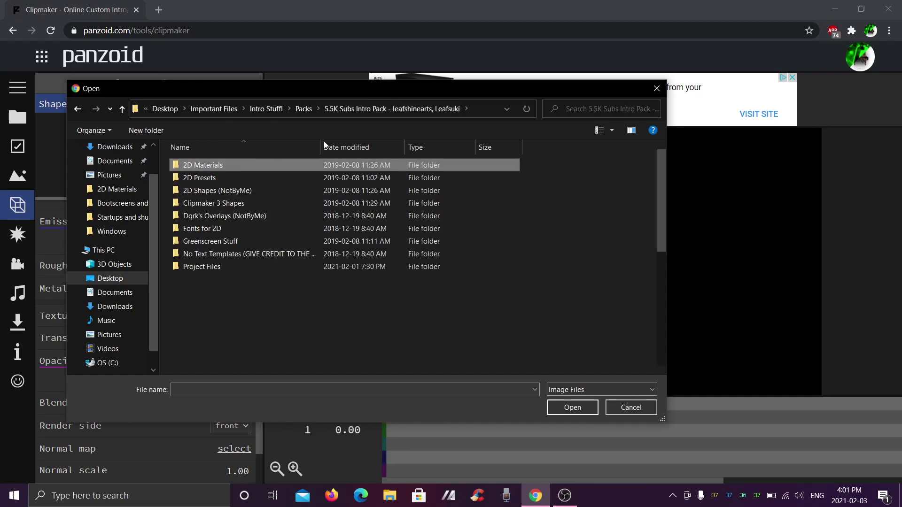
{"action": "left_click", "coordinate": [404, 108]}
{"action": "double_click", "coordinate": [202, 194]}
{"action": "scroll", "coordinate": [475, 298], "scroll_direction": "down", "scroll_amount": 5}
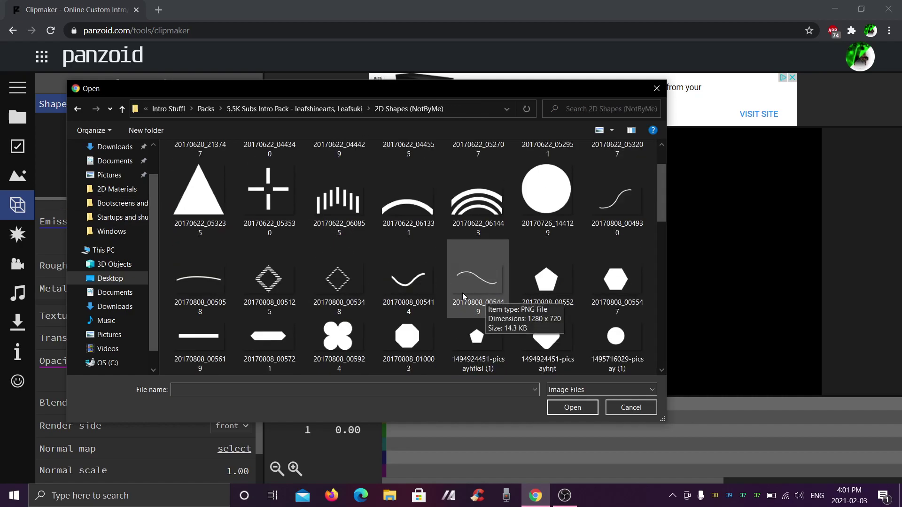
{"action": "scroll", "coordinate": [285, 281], "scroll_direction": "up", "scroll_amount": 3}
{"action": "double_click", "coordinate": [268, 258]}
{"action": "scroll", "coordinate": [202, 261], "scroll_direction": "up", "scroll_amount": 5}
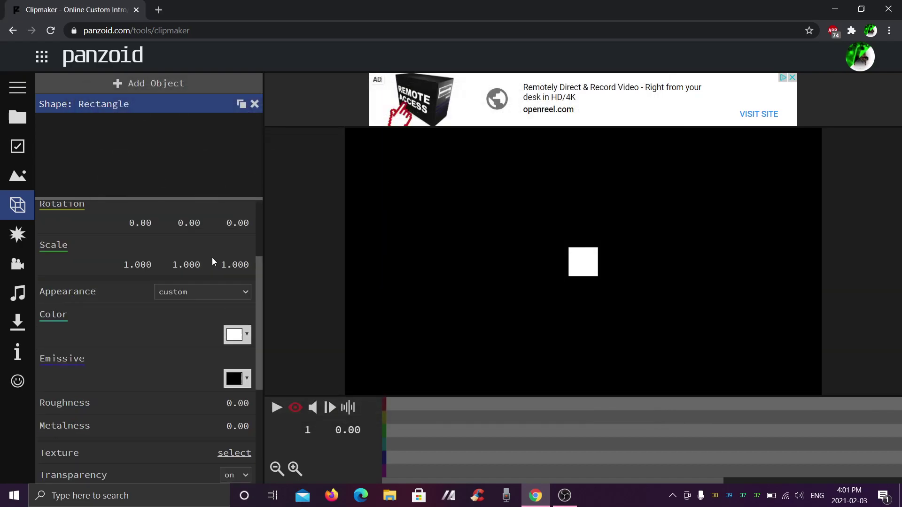
Resize the diamond rectangle to 165 wide by 96 tall.
{"action": "left_click_drag", "start_coordinate": [244, 253], "coordinate": [713, 218]}
{"action": "left_click_drag", "start_coordinate": [243, 236], "coordinate": [801, 263]}
{"action": "left_click", "coordinate": [243, 240]}
{"action": "left_click_drag", "start_coordinate": [249, 236], "coordinate": [237, 238]}
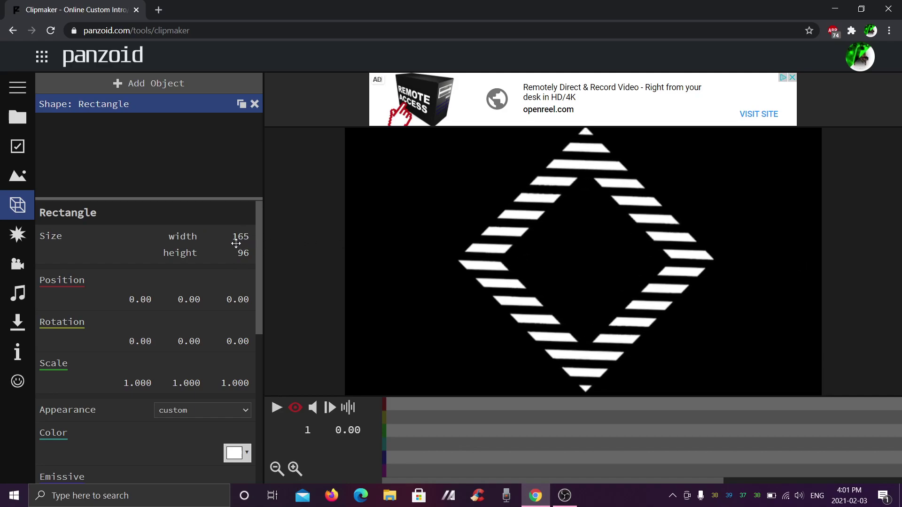
Duplicate it, texture the copy with the 20170808_005348 diamond image, and move it to X -25.30.
{"action": "left_click", "coordinate": [242, 104]}
{"action": "left_click", "coordinate": [178, 123]}
{"action": "scroll", "coordinate": [220, 339], "scroll_direction": "down", "scroll_amount": 10}
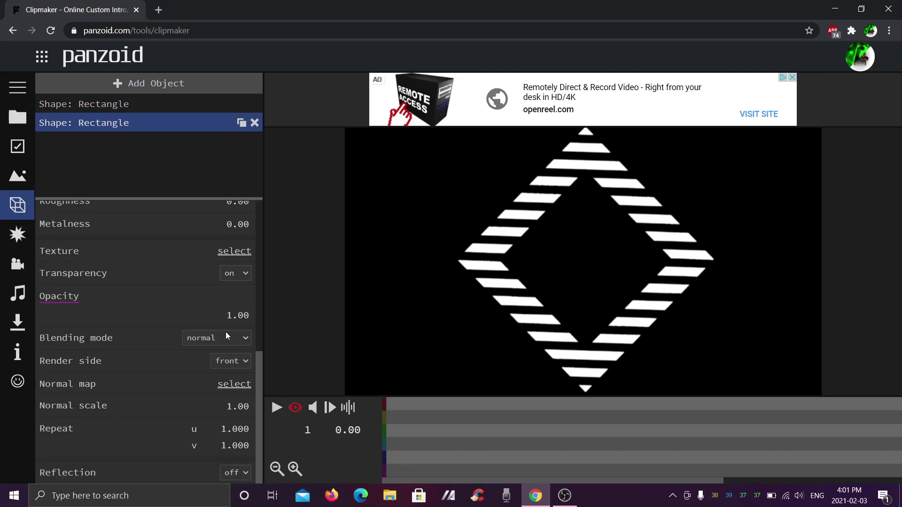
{"action": "left_click", "coordinate": [234, 251]}
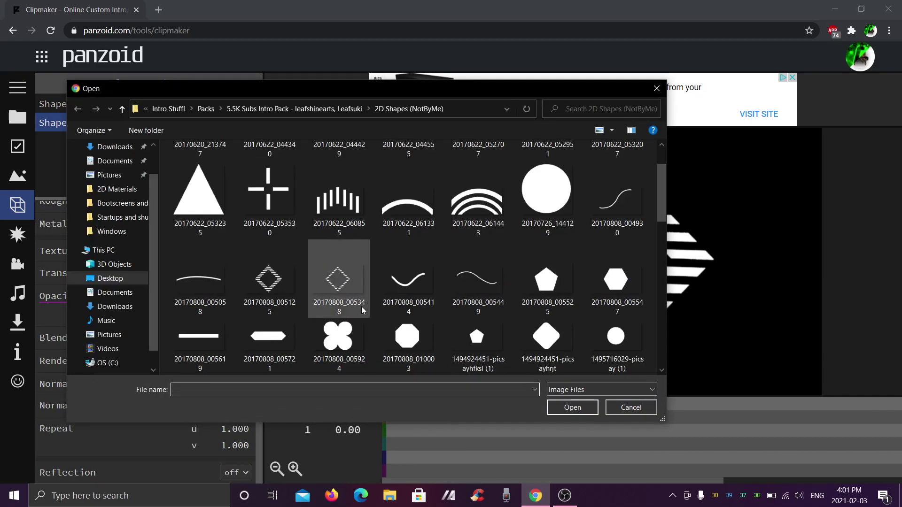
{"action": "double_click", "coordinate": [343, 273]}
{"action": "scroll", "coordinate": [135, 368], "scroll_direction": "up", "scroll_amount": 10}
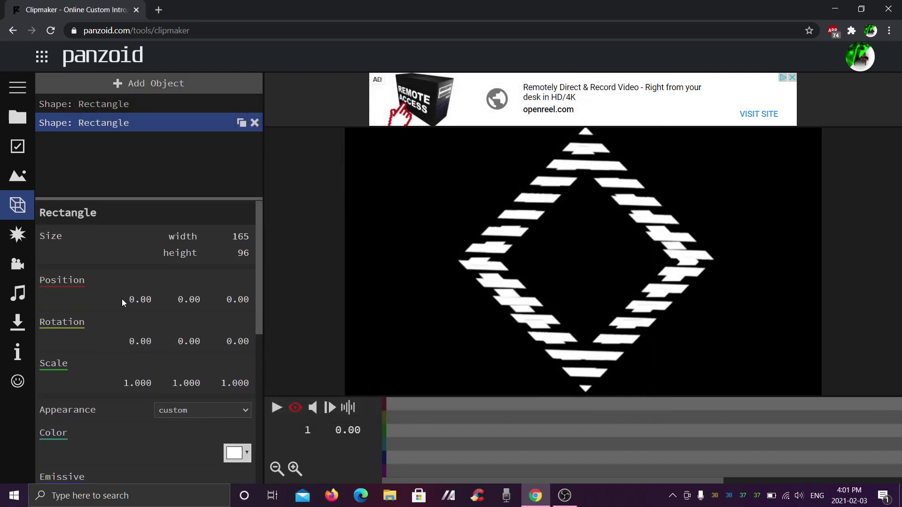
{"action": "left_click_drag", "start_coordinate": [133, 299], "coordinate": [39, 348]}
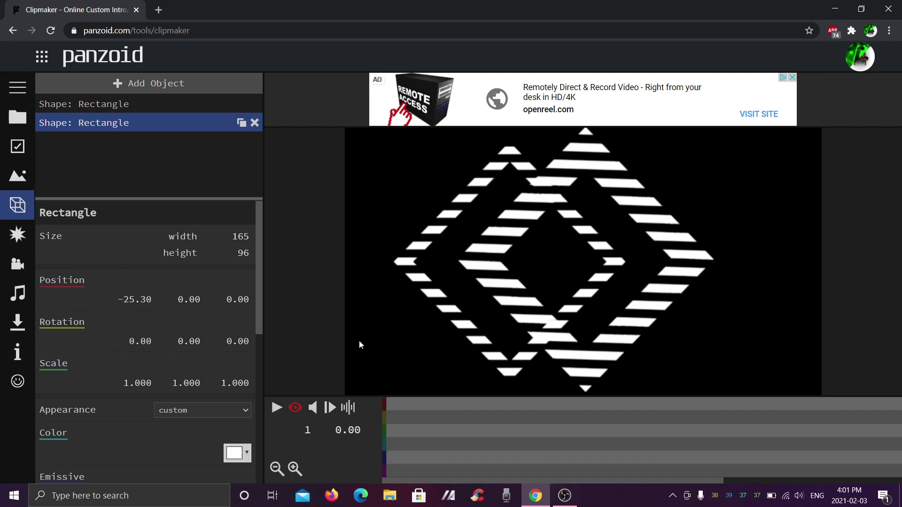
{"action": "left_click", "coordinate": [565, 495]}
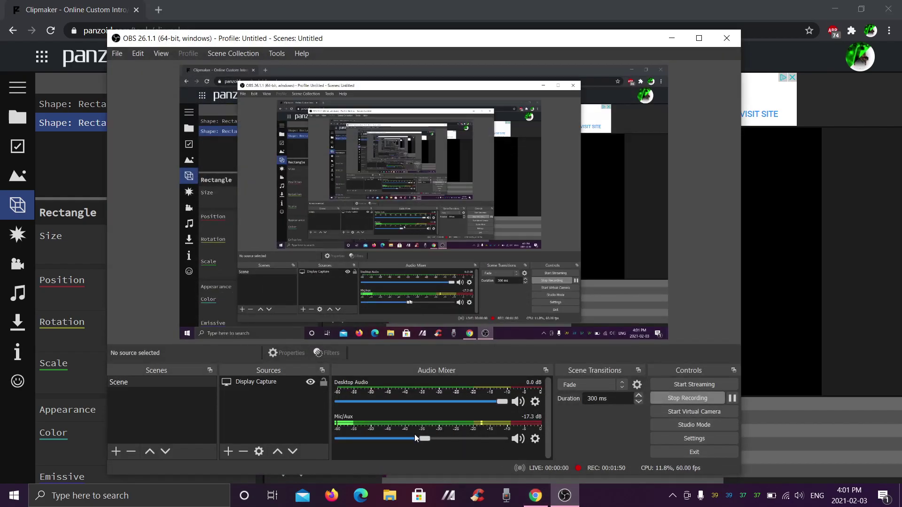
Set the OBS Mic/Aux volume to -12.4 dB, decline exiting, and minimize OBS.
{"action": "left_click_drag", "start_coordinate": [423, 439], "coordinate": [339, 440]}
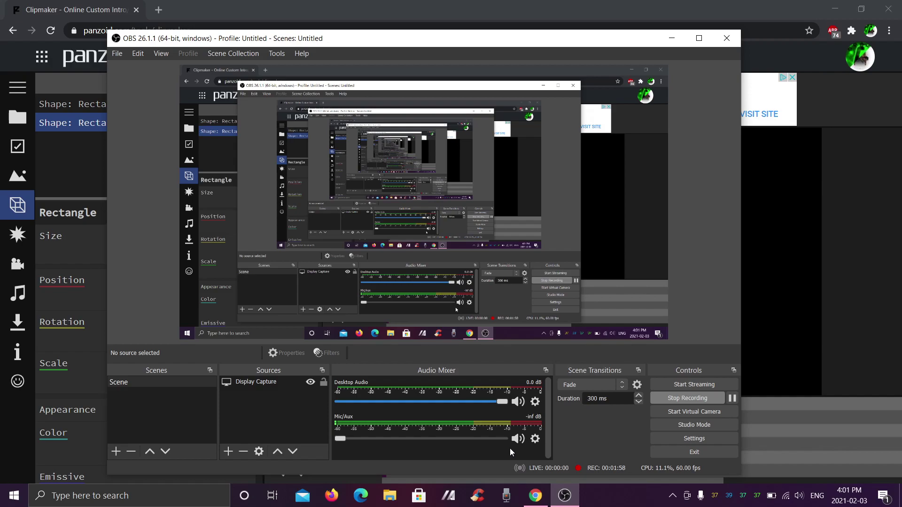
{"action": "left_click_drag", "start_coordinate": [352, 441], "coordinate": [438, 440]}
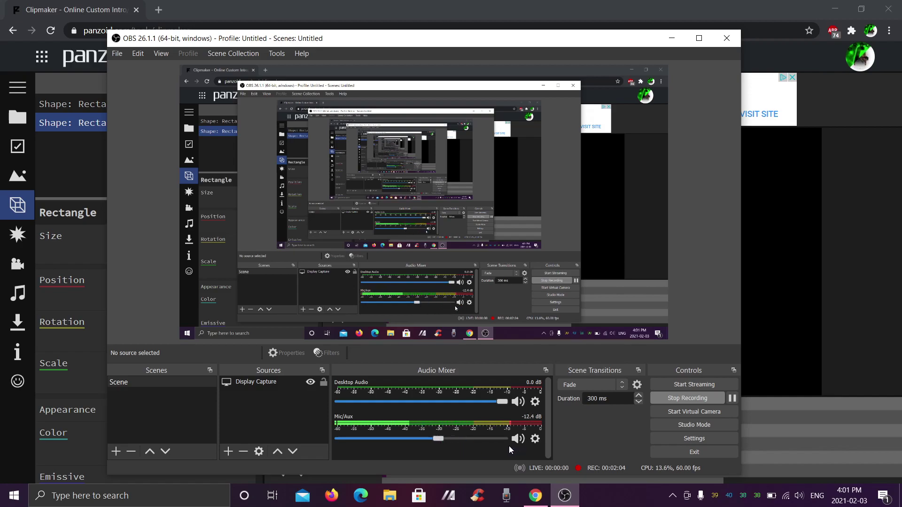
{"action": "left_click", "coordinate": [719, 40]}
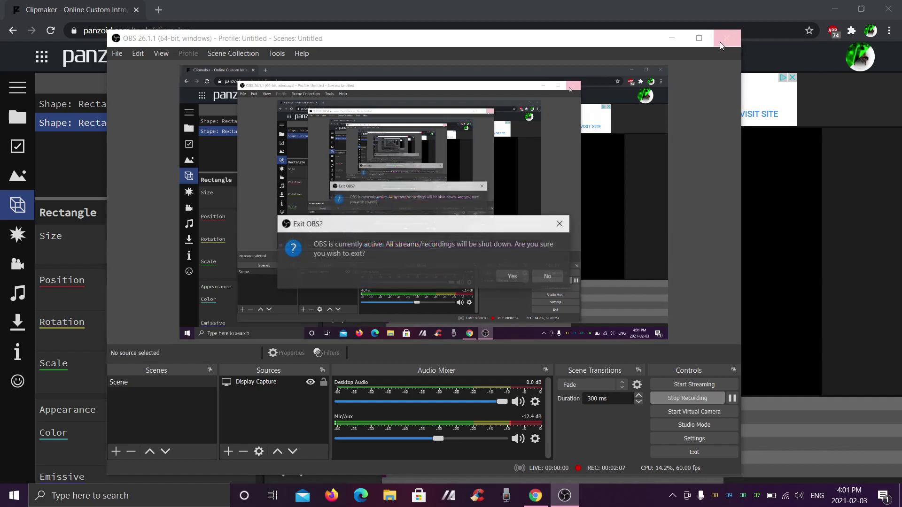
{"action": "left_click", "coordinate": [548, 277]}
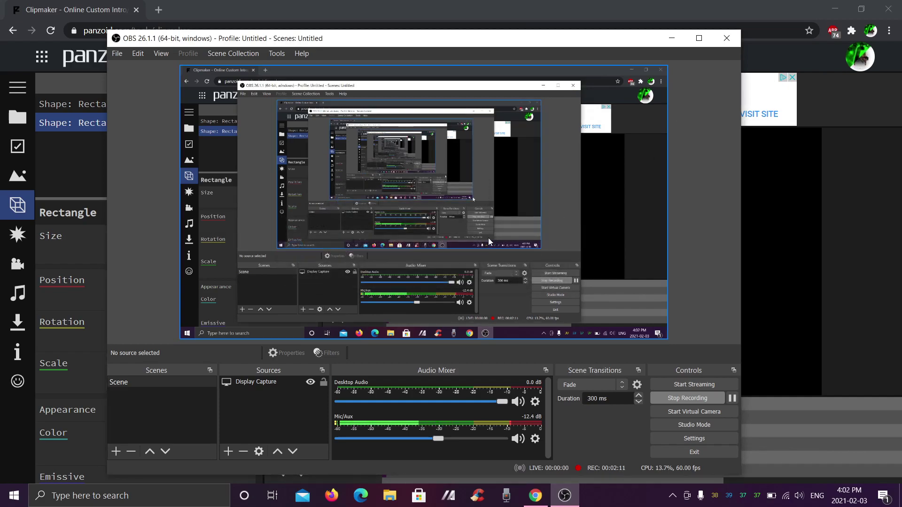
{"action": "left_click", "coordinate": [671, 39]}
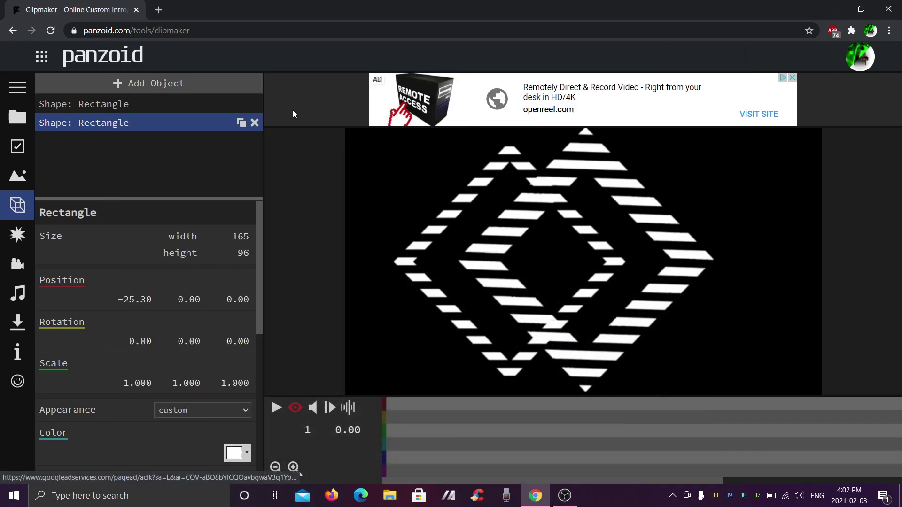
Delete the inner rectangle, add a new rectangle, and set the striped rectangle's depth to 0.
{"action": "left_click", "coordinate": [254, 122]}
{"action": "left_click", "coordinate": [194, 105]}
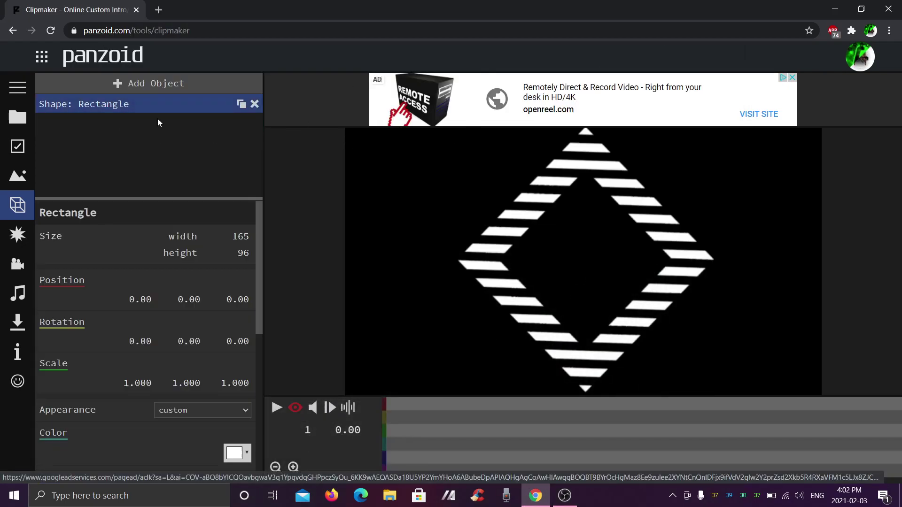
{"action": "left_click", "coordinate": [164, 84]}
{"action": "left_click", "coordinate": [148, 121]}
{"action": "left_click", "coordinate": [126, 170]}
{"action": "left_click_drag", "start_coordinate": [244, 307], "coordinate": [245, 299]}
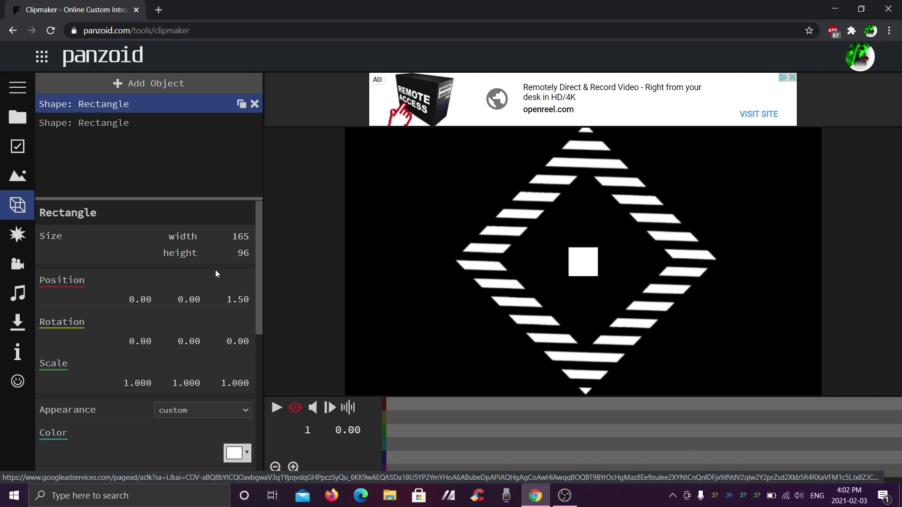
{"action": "left_click", "coordinate": [232, 298]}
{"action": "type", "text": "0"}
{"action": "left_click", "coordinate": [232, 208]}
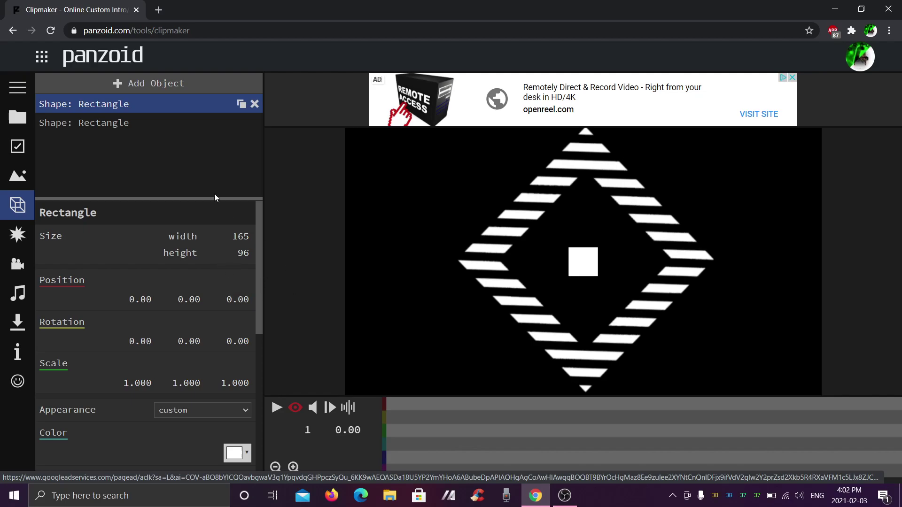
Make the new rectangle black, 101×105, positioned at X 51.5 over the diamond's right half.
{"action": "left_click", "coordinate": [115, 125]}
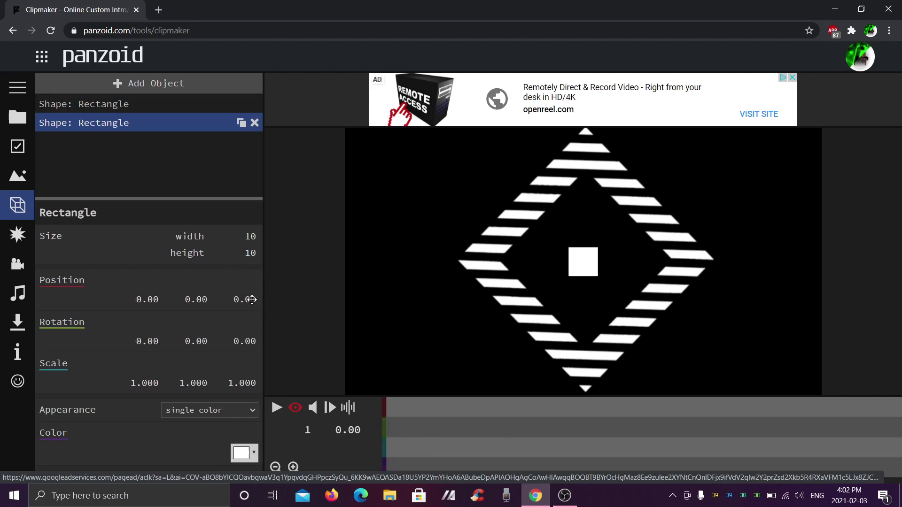
{"action": "left_click_drag", "start_coordinate": [254, 301], "coordinate": [256, 299]}
{"action": "left_click", "coordinate": [242, 452]}
{"action": "left_click", "coordinate": [254, 327]}
{"action": "left_click", "coordinate": [295, 253]}
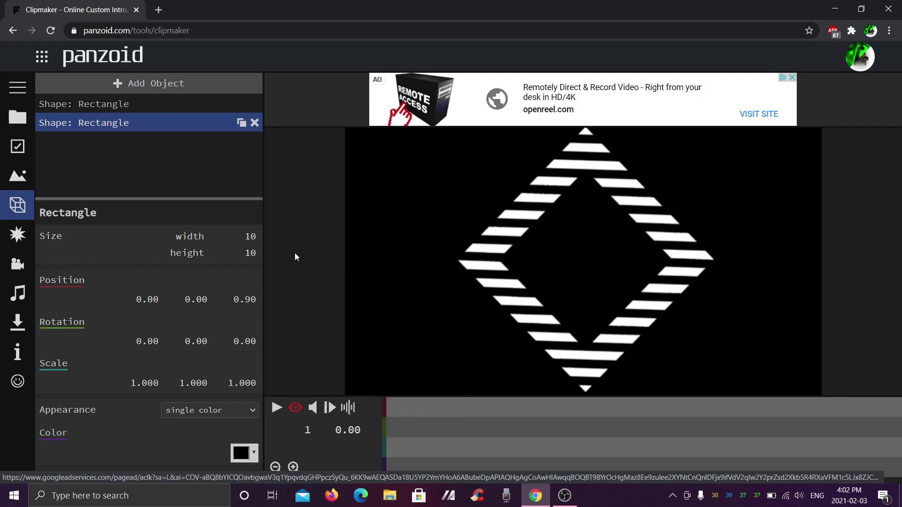
{"action": "left_click_drag", "start_coordinate": [257, 251], "coordinate": [860, 244]}
{"action": "left_click_drag", "start_coordinate": [147, 299], "coordinate": [464, 320]}
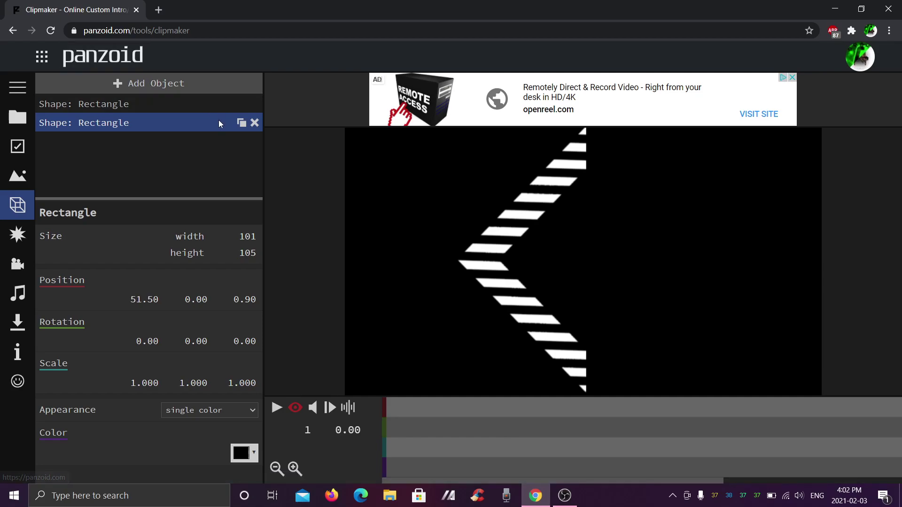
Add a New Group and move it above both rectangles.
{"action": "left_click", "coordinate": [150, 84]}
{"action": "left_click", "coordinate": [168, 320]}
{"action": "left_click_drag", "start_coordinate": [139, 142], "coordinate": [139, 97]}
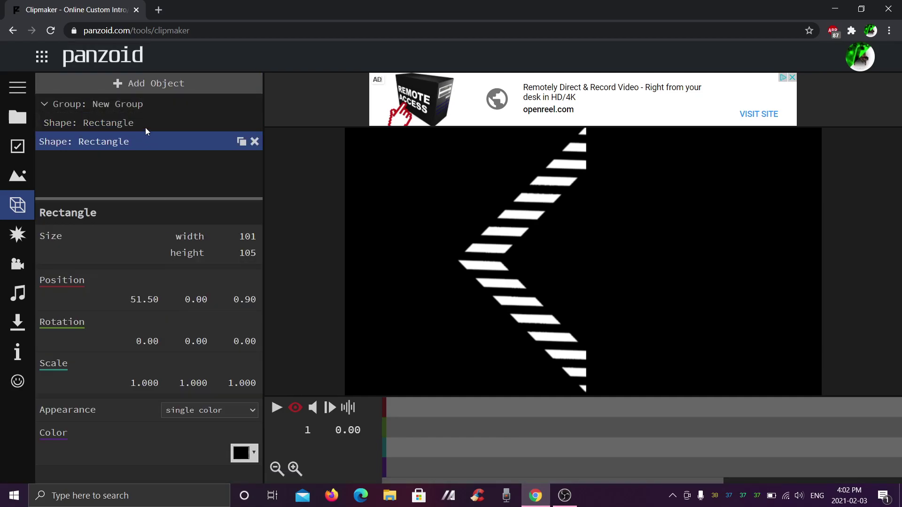
Duplicate the chevron group and select the copy.
{"action": "left_click", "coordinate": [41, 106]}
{"action": "left_click", "coordinate": [41, 105]}
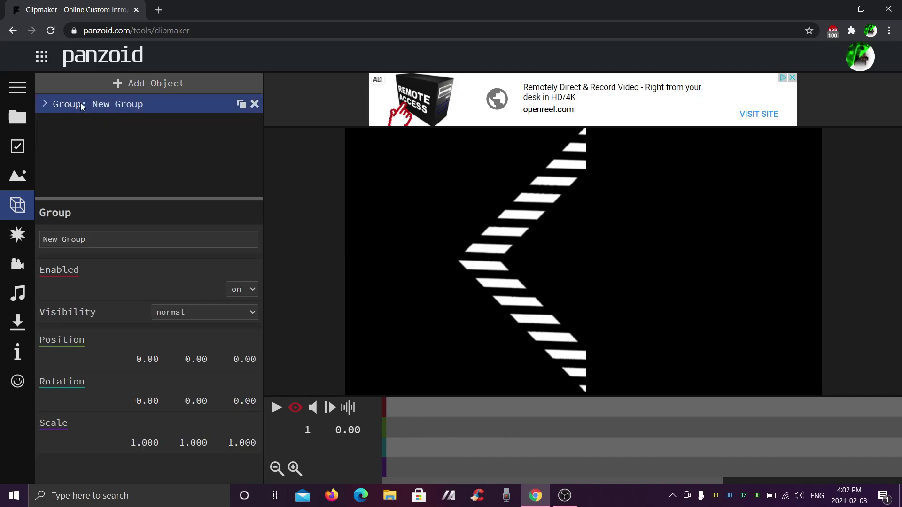
{"action": "left_click", "coordinate": [242, 107]}
{"action": "left_click", "coordinate": [70, 124]}
{"action": "left_click", "coordinate": [46, 123]}
{"action": "left_click", "coordinate": [103, 123]}
{"action": "left_click", "coordinate": [103, 124]}
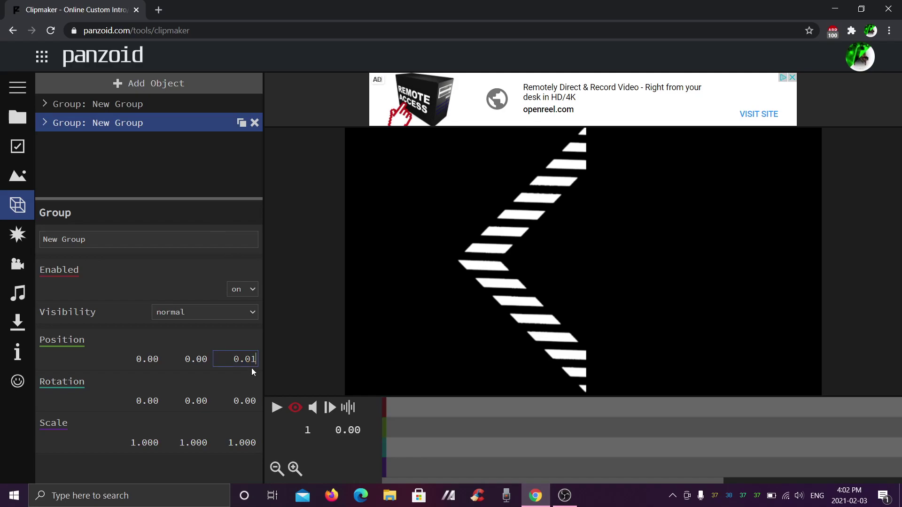
Position the copied group at X 24.70 with depth Z 0.90.
{"action": "key", "text": "Return"}
{"action": "left_click", "coordinate": [238, 358]}
{"action": "key", "text": "BackSpace"}
{"action": "key", "text": "BackSpace"}
{"action": "type", "text": "1"}
{"action": "key", "text": "Return"}
{"action": "left_click_drag", "start_coordinate": [151, 361], "coordinate": [293, 360]}
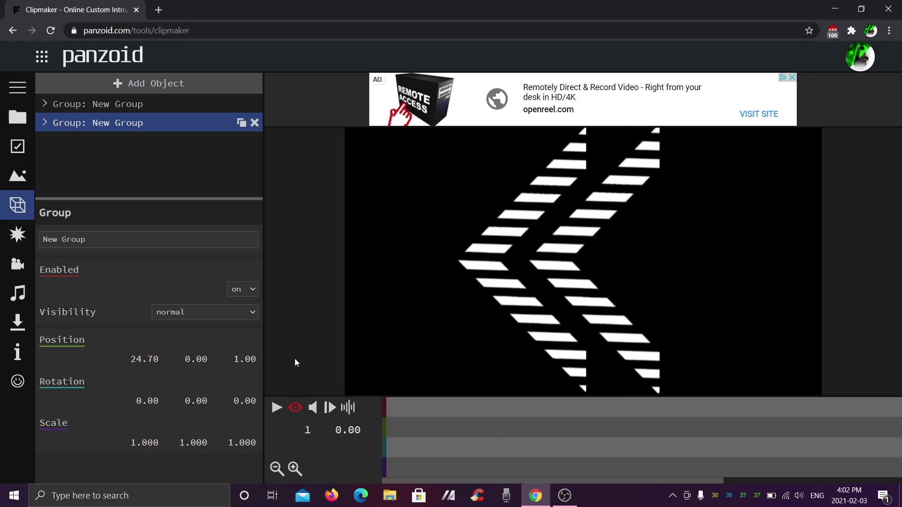
{"action": "left_click_drag", "start_coordinate": [237, 365], "coordinate": [241, 364]}
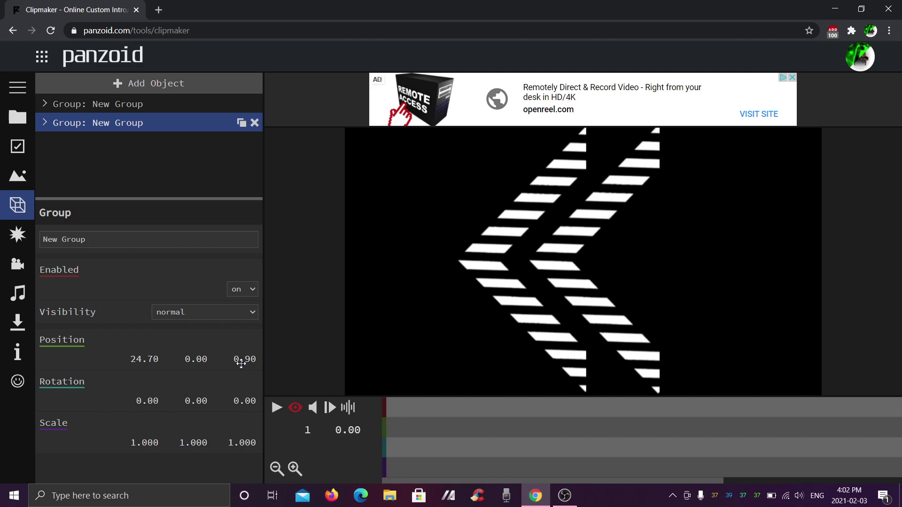
Expand the copied group and shorten its striped rectangle to 161×95.
{"action": "left_click", "coordinate": [53, 128]}
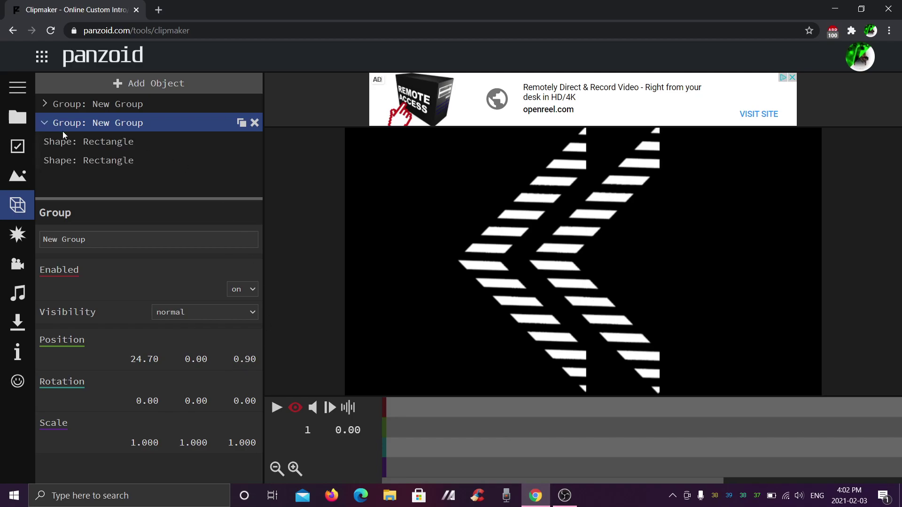
{"action": "left_click", "coordinate": [140, 142]}
{"action": "mouse_move", "coordinate": [243, 253]}
{"action": "left_mouse_down"}
{"action": "mouse_move", "coordinate": [233, 244]}
{"action": "mouse_move", "coordinate": [241, 239]}
{"action": "left_mouse_up"}
Apply a shape image from 2D Shapes as the copy's striped rectangle texture.
{"action": "left_click", "coordinate": [212, 161]}
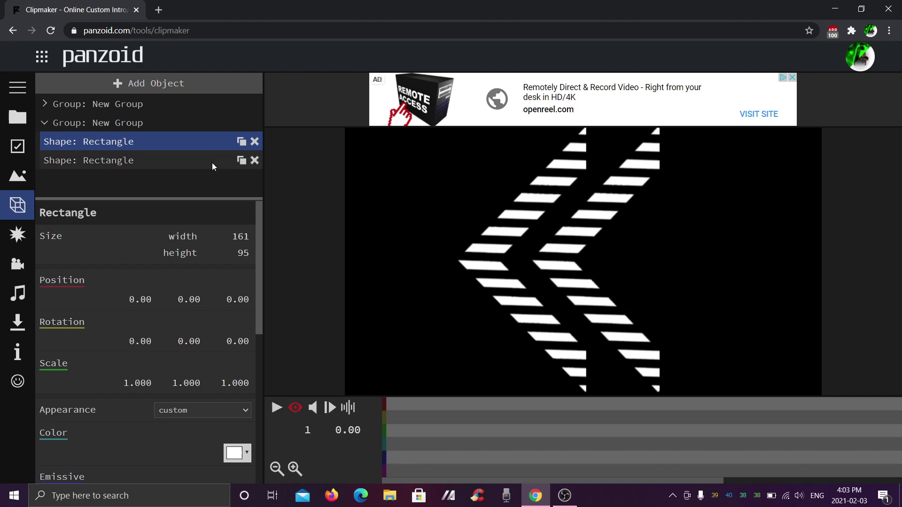
{"action": "left_click", "coordinate": [145, 141]}
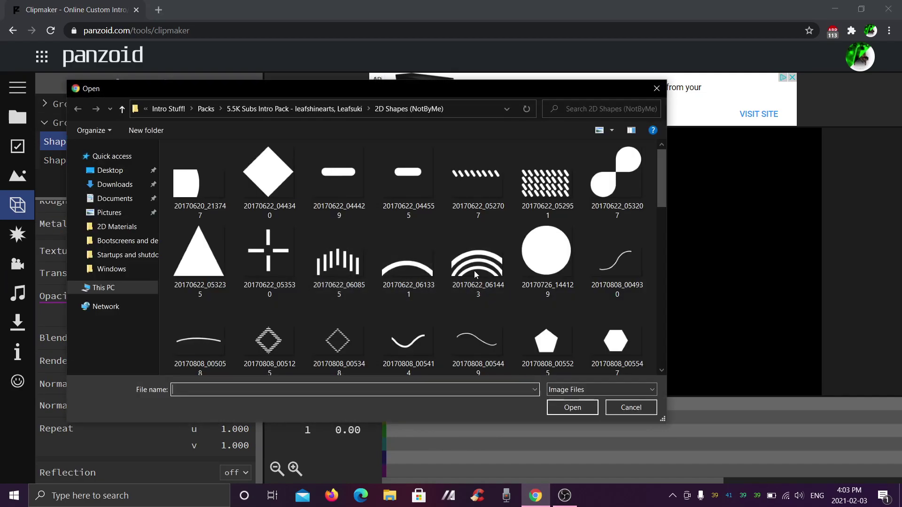
{"action": "scroll", "coordinate": [369, 277], "scroll_direction": "down", "scroll_amount": 5}
{"action": "scroll", "coordinate": [369, 277], "scroll_direction": "up", "scroll_amount": 3}
{"action": "double_click", "coordinate": [329, 264]}
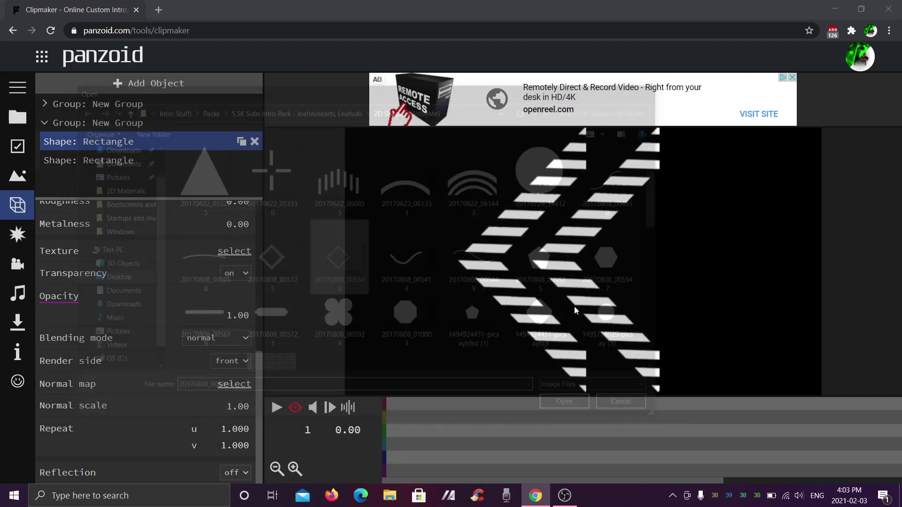
{"action": "scroll", "coordinate": [193, 297], "scroll_direction": "up", "scroll_amount": 10}
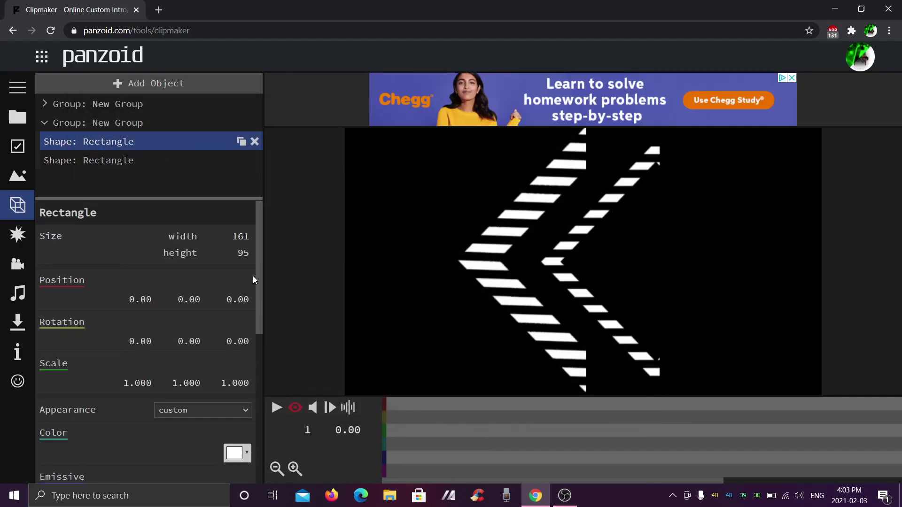
Resize the textured rectangle to 186 wide by 111 tall.
{"action": "left_click_drag", "start_coordinate": [240, 257], "coordinate": [315, 240]}
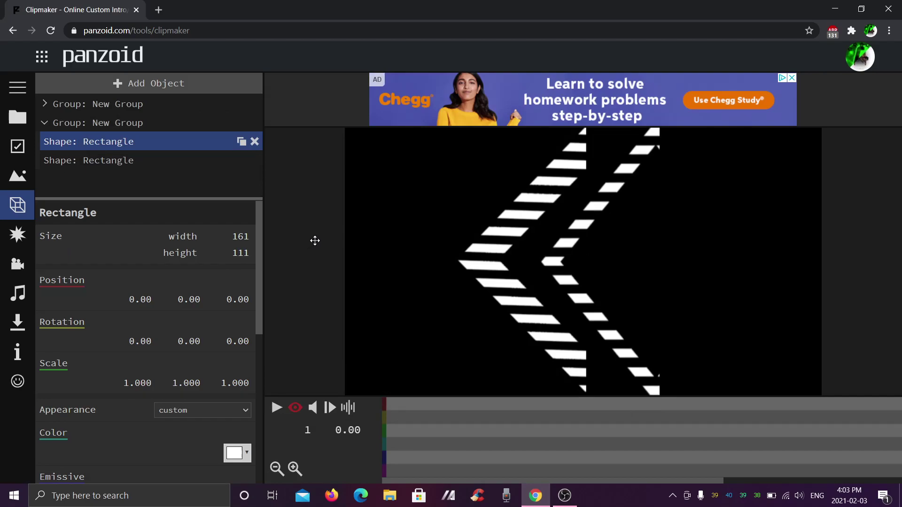
{"action": "left_click_drag", "start_coordinate": [272, 232], "coordinate": [393, 238]}
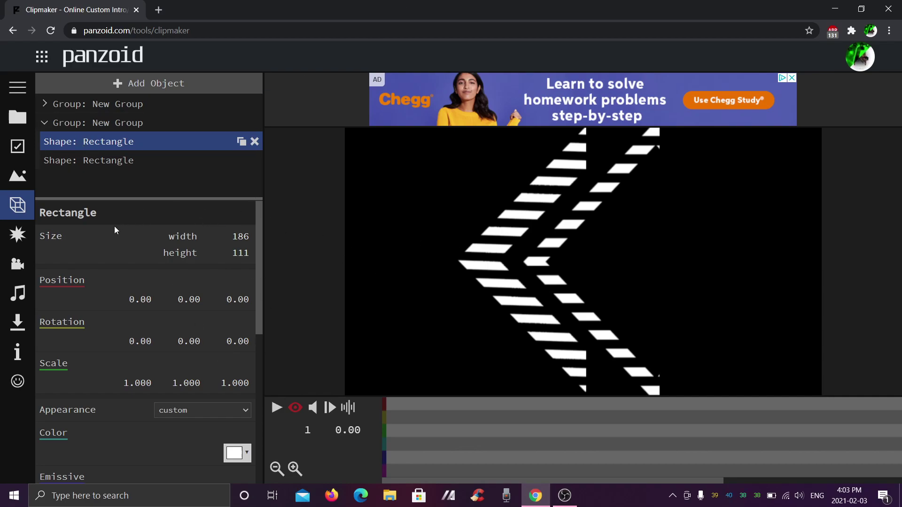
{"action": "key", "text": "super"}
{"action": "key", "text": "super"}
{"action": "left_click", "coordinate": [236, 453]}
{"action": "left_click", "coordinate": [306, 324]}
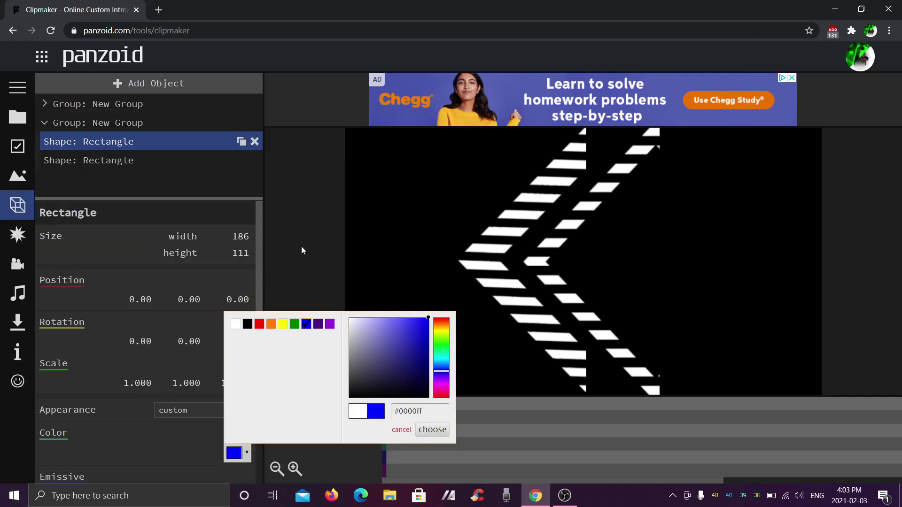
{"action": "left_click", "coordinate": [157, 161]}
{"action": "left_click", "coordinate": [241, 452]}
{"action": "left_click", "coordinate": [448, 364]}
{"action": "left_click", "coordinate": [432, 322]}
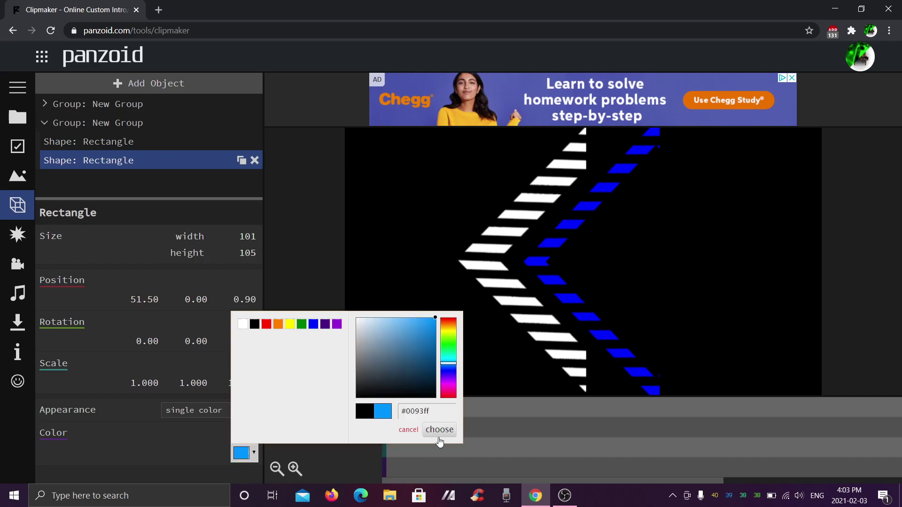
{"action": "left_click", "coordinate": [439, 429]}
{"action": "left_click", "coordinate": [239, 451]}
{"action": "left_click", "coordinate": [244, 325]}
{"action": "left_click", "coordinate": [254, 325]}
{"action": "left_click", "coordinate": [290, 292]}
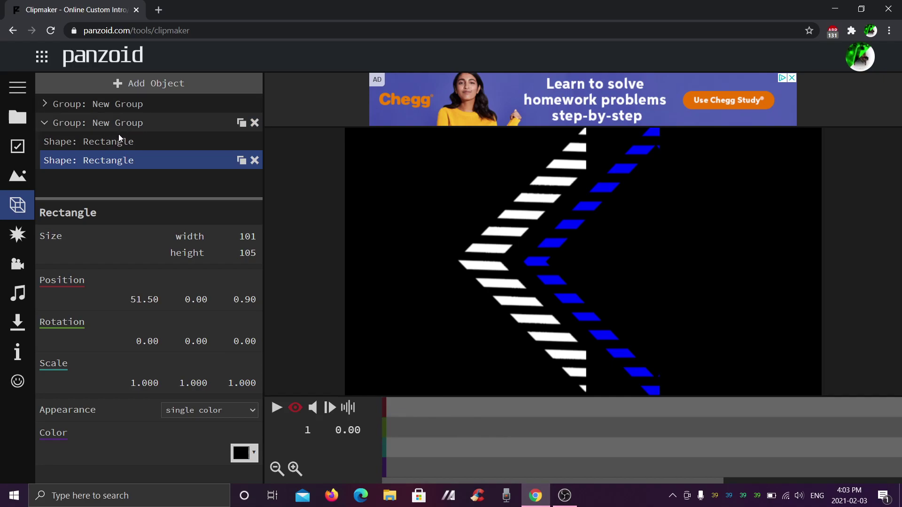
{"action": "left_click", "coordinate": [61, 120]}
{"action": "left_click", "coordinate": [94, 104]}
{"action": "left_click", "coordinate": [102, 121]}
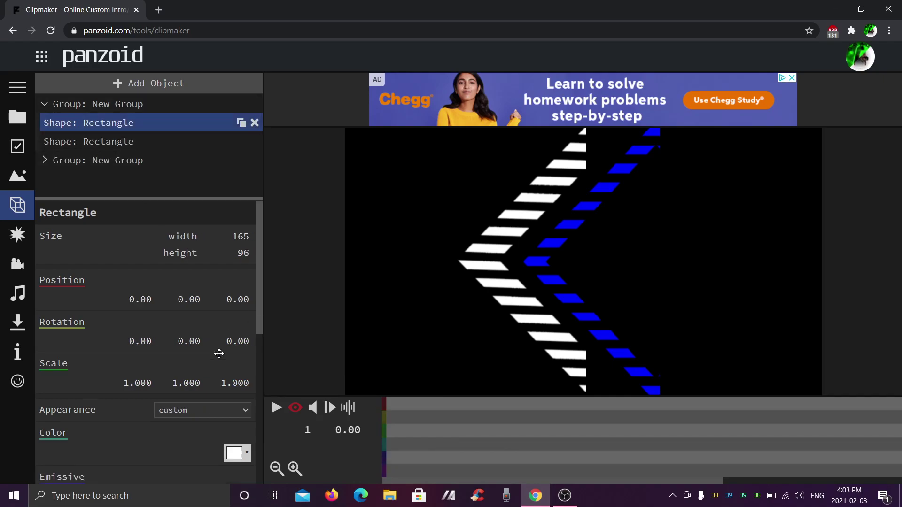
{"action": "scroll", "coordinate": [221, 351], "scroll_direction": "down", "scroll_amount": 5}
{"action": "scroll", "coordinate": [266, 327], "scroll_direction": "up", "scroll_amount": 4}
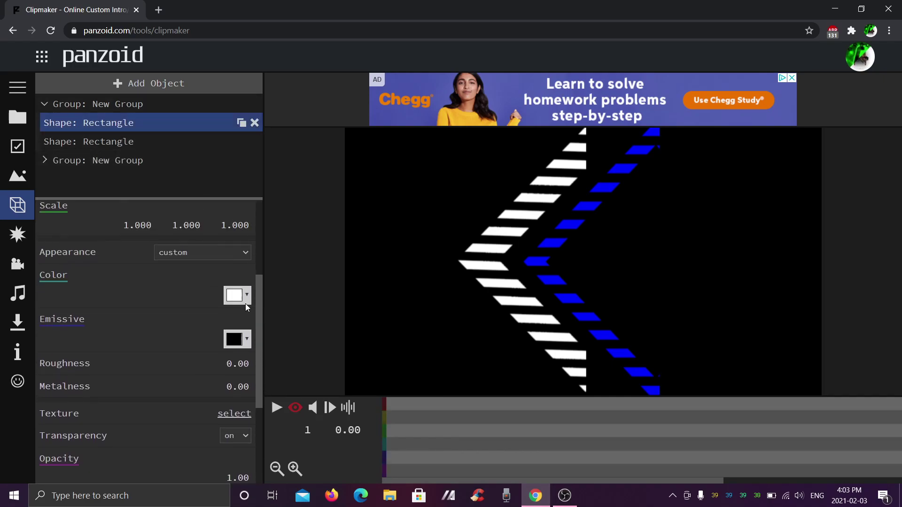
{"action": "left_click", "coordinate": [244, 300]}
{"action": "left_click", "coordinate": [442, 356]}
{"action": "left_click", "coordinate": [428, 312]}
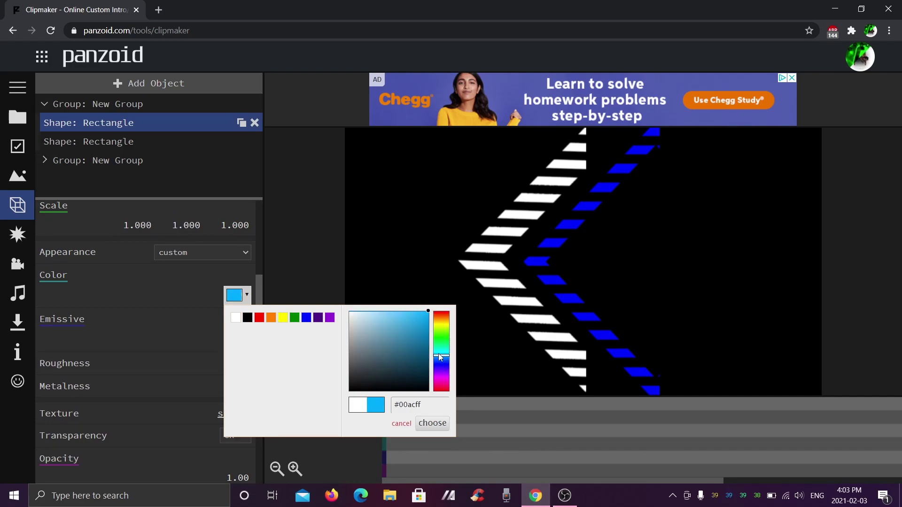
{"action": "left_click", "coordinate": [432, 424]}
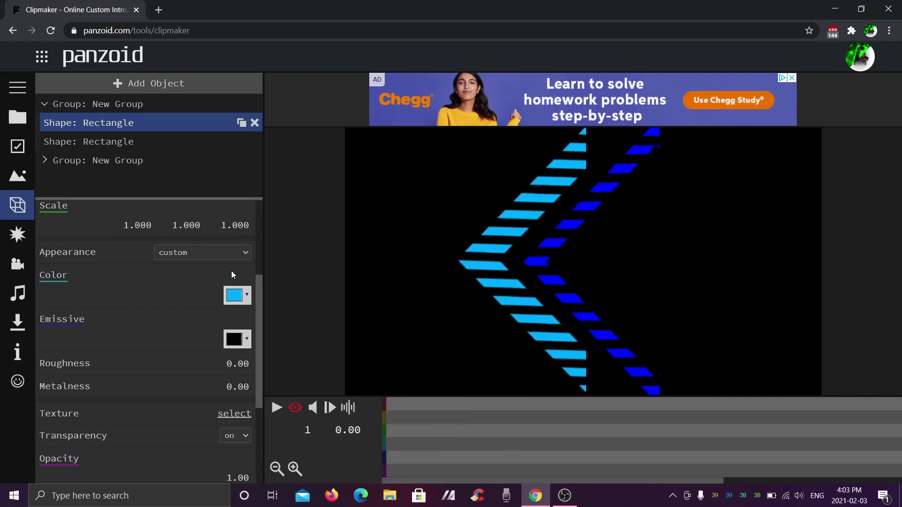
{"action": "left_click", "coordinate": [237, 296]}
{"action": "left_click_drag", "start_coordinate": [441, 356], "coordinate": [441, 361]}
{"action": "left_click", "coordinate": [431, 423]}
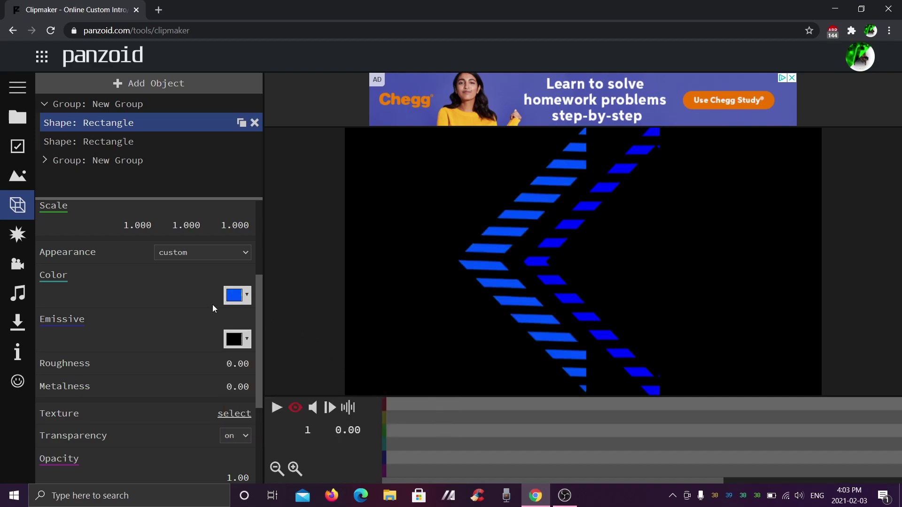
{"action": "left_click", "coordinate": [241, 305]}
{"action": "left_click", "coordinate": [235, 309]}
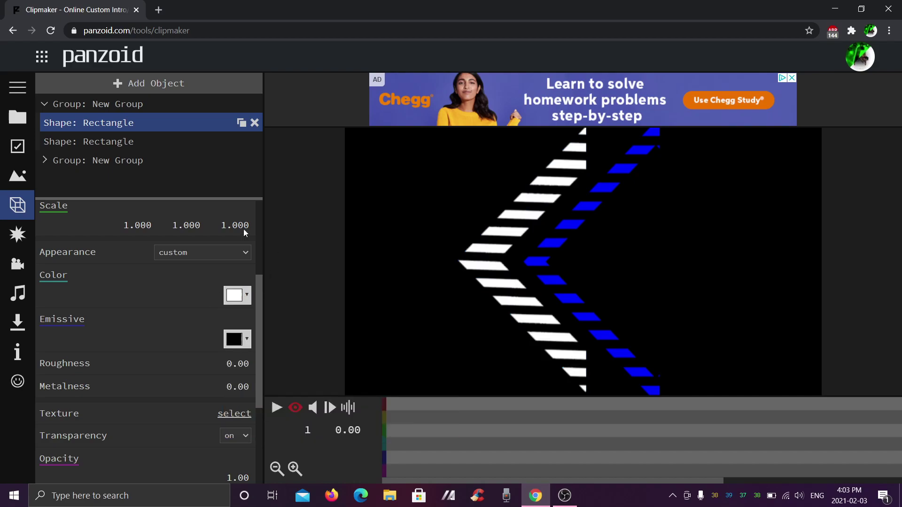
{"action": "left_click", "coordinate": [48, 105]}
{"action": "left_click", "coordinate": [49, 123]}
{"action": "left_click", "coordinate": [90, 142]}
{"action": "left_click", "coordinate": [238, 296]}
Turn the second chevron back to white and nudge its mask to X 50.40.
{"action": "left_click", "coordinate": [235, 310]}
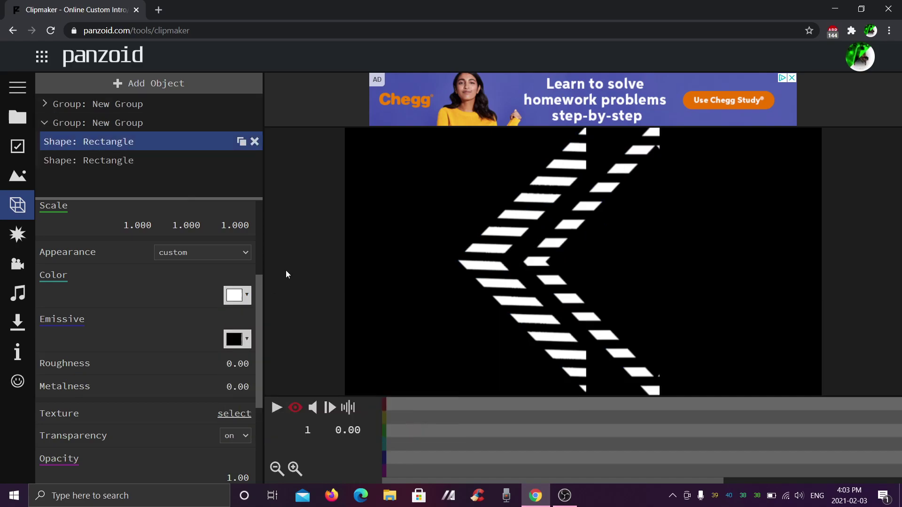
{"action": "left_click", "coordinate": [133, 161]}
{"action": "left_click_drag", "start_coordinate": [139, 296], "coordinate": [144, 298]}
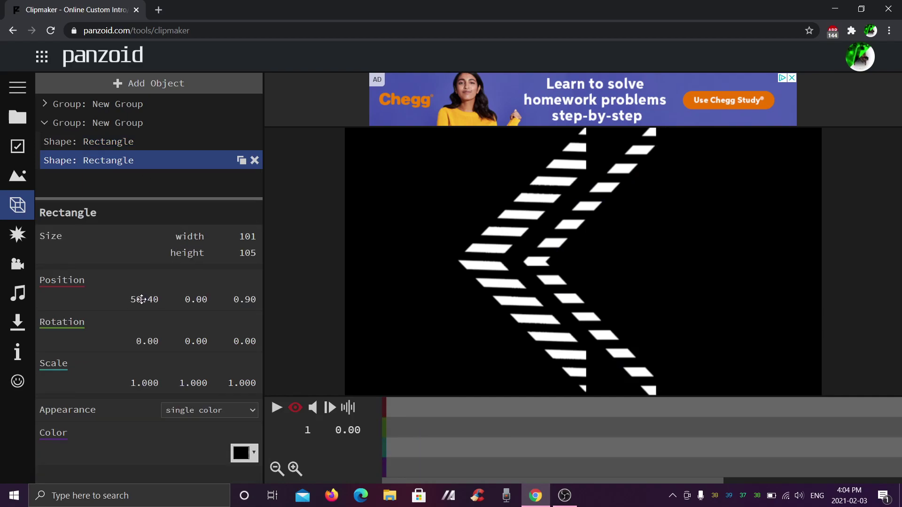
Launch Snip & Sketch, close the Snipping Tool, and zoom the page out to 33%.
{"action": "key", "text": "super"}
{"action": "type", "text": "snip"}
{"action": "left_click", "coordinate": [190, 224]}
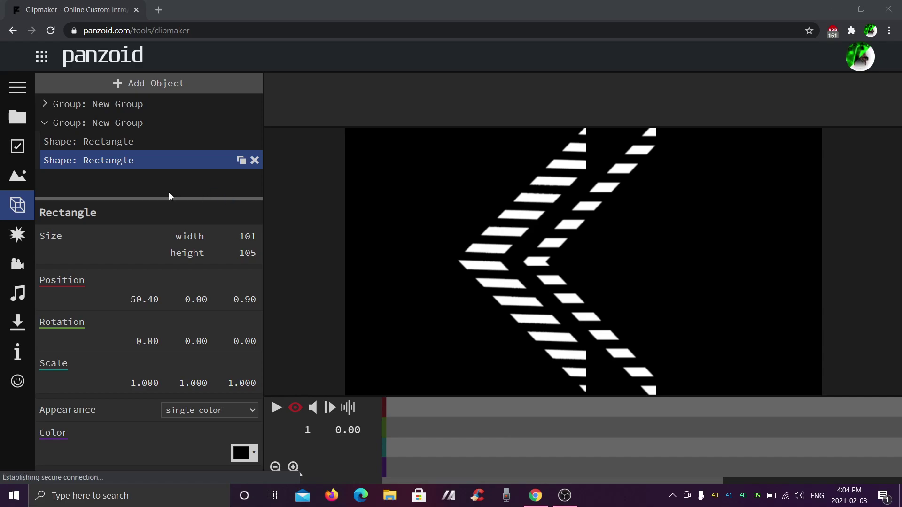
{"action": "key", "text": "Return"}
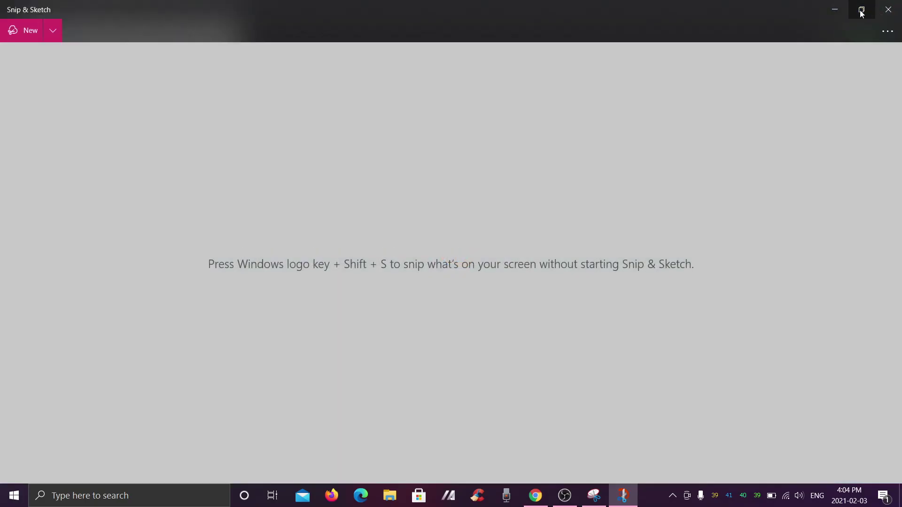
{"action": "left_click", "coordinate": [859, 8]}
{"action": "left_click", "coordinate": [227, 27]}
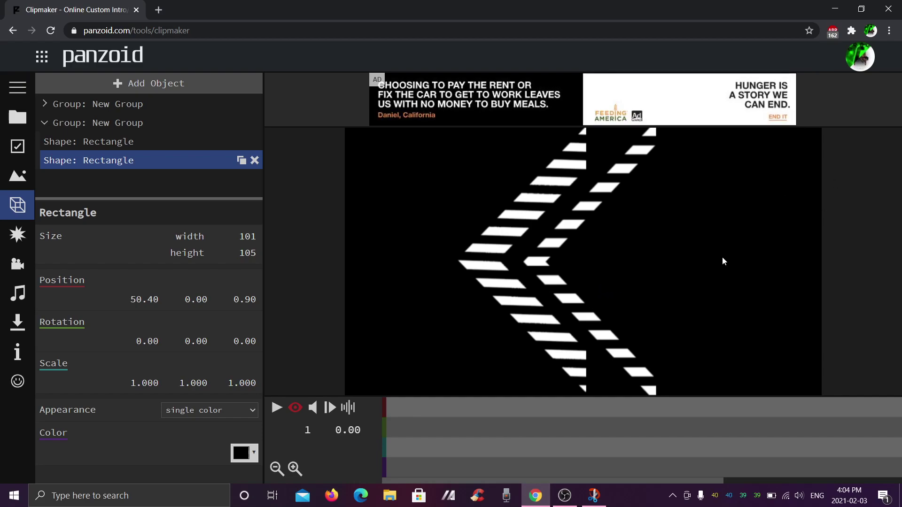
{"action": "scroll", "coordinate": [733, 263], "scroll_direction": "down", "scroll_amount": 6, "text": "ctrl"}
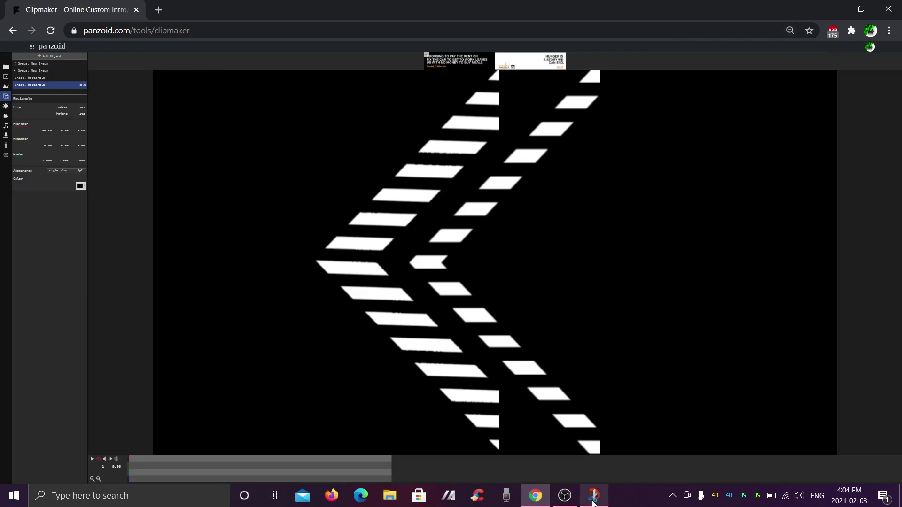
Snip the chevron preview area and reset the browser page zoom to 100%.
{"action": "left_click", "coordinate": [593, 497]}
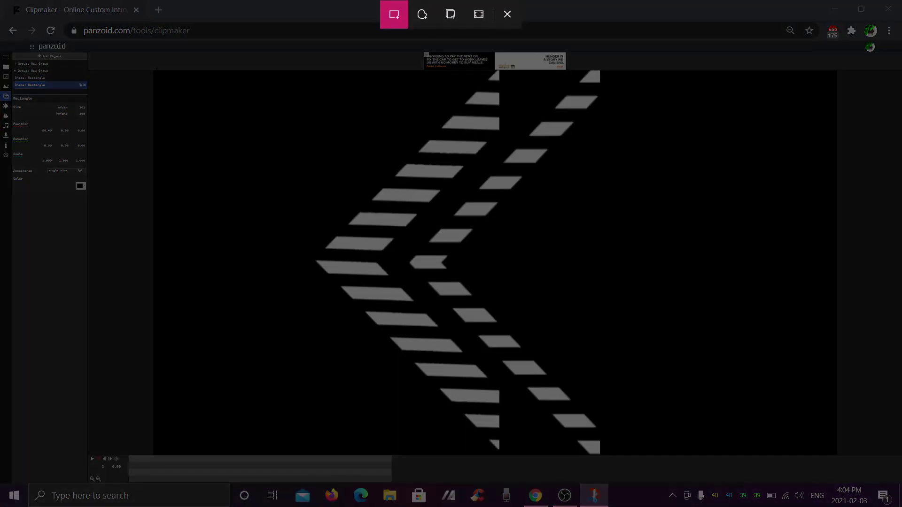
{"action": "left_click_drag", "start_coordinate": [149, 60], "coordinate": [872, 462]}
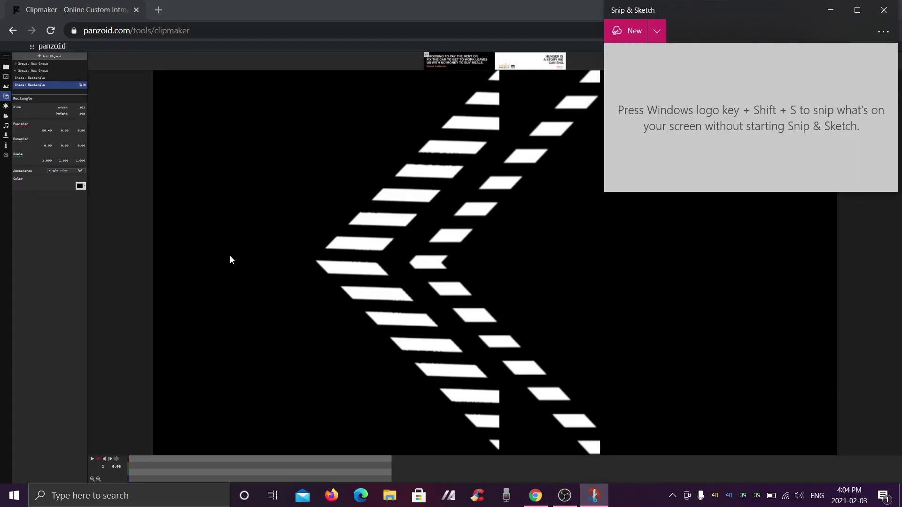
{"action": "left_click", "coordinate": [411, 18]}
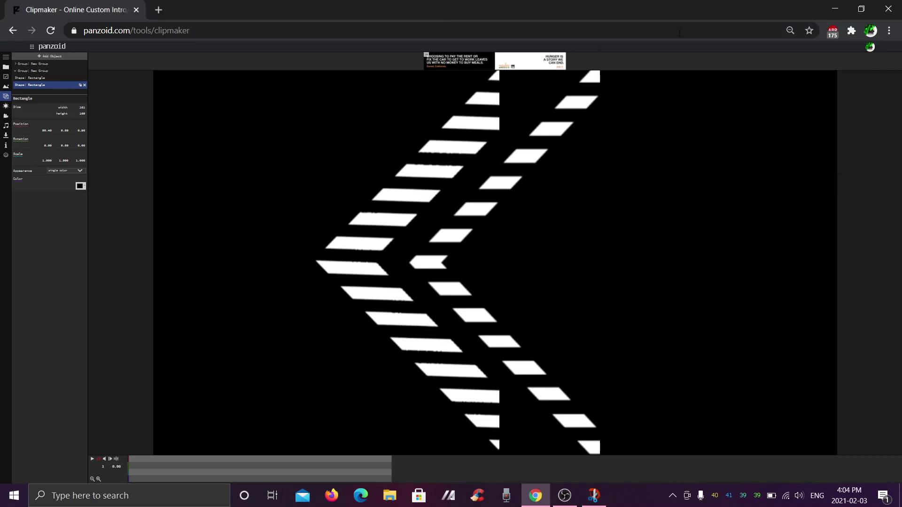
{"action": "left_click", "coordinate": [790, 30]}
{"action": "left_click", "coordinate": [787, 52]}
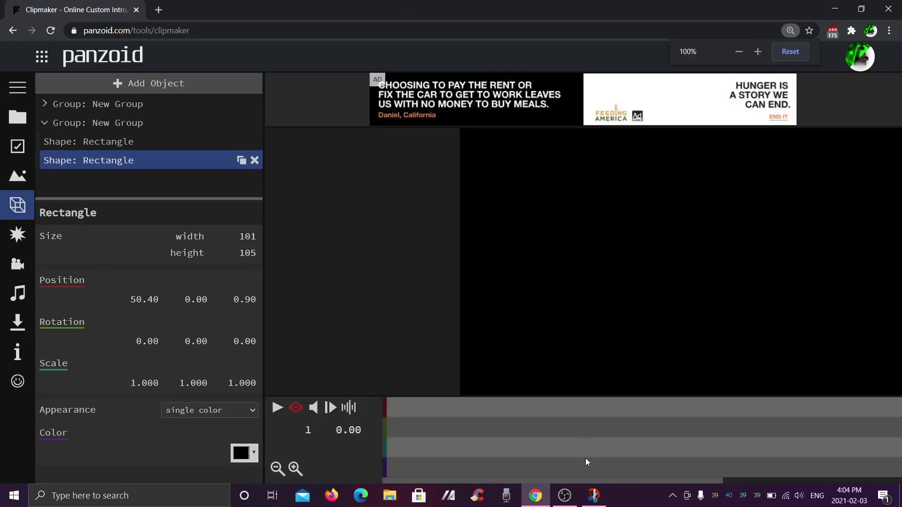
Maximize the Snip & Sketch window and start cropping the capture.
{"action": "left_click", "coordinate": [594, 495]}
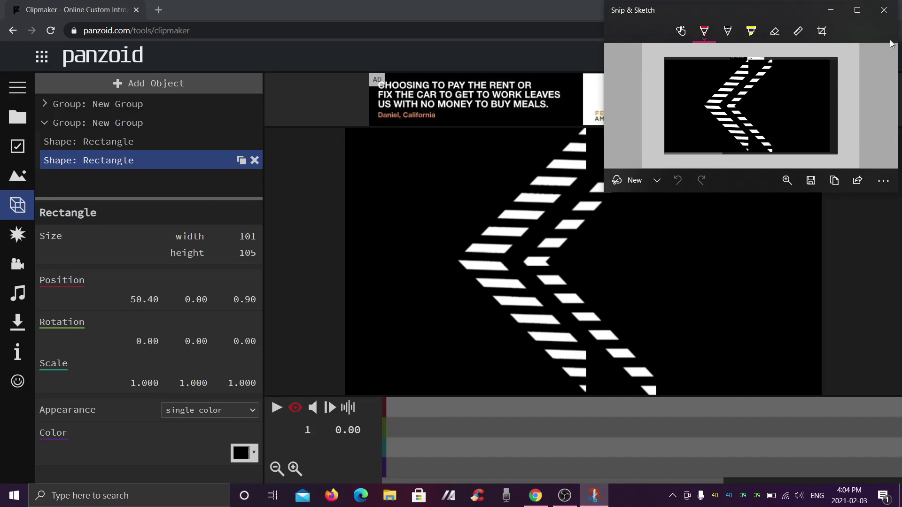
{"action": "left_click", "coordinate": [857, 9]}
{"action": "left_click", "coordinate": [521, 31]}
Crop the capture around the two chevron stripes, then reopen cropping for fine-tuning.
{"action": "left_click_drag", "start_coordinate": [809, 57], "coordinate": [813, 70]}
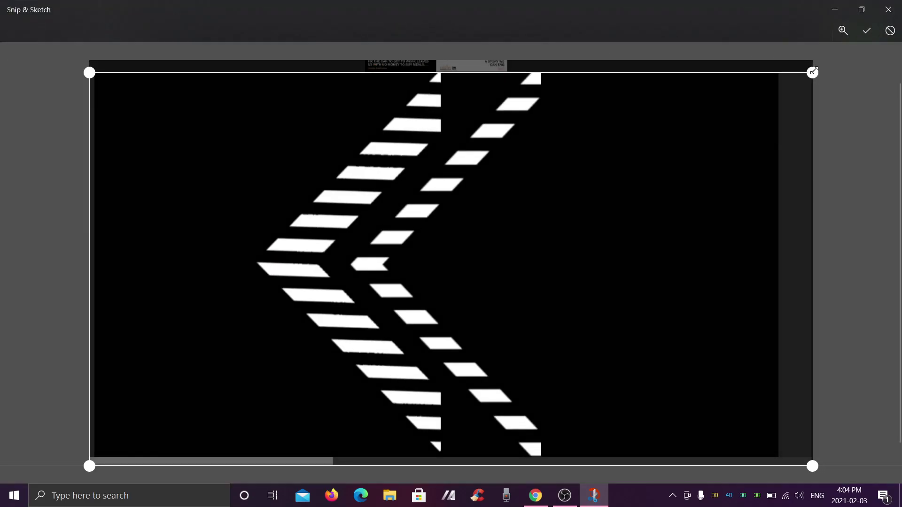
{"action": "scroll", "coordinate": [878, 203], "scroll_direction": "down", "scroll_amount": 1}
{"action": "left_click_drag", "start_coordinate": [814, 471], "coordinate": [542, 488]}
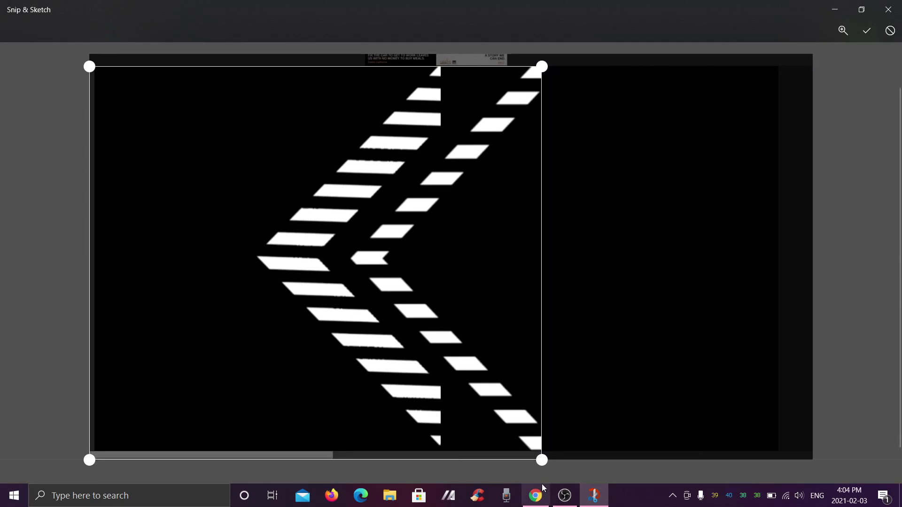
{"action": "left_click_drag", "start_coordinate": [81, 393], "coordinate": [257, 479]}
{"action": "mouse_move", "coordinate": [542, 460]}
{"action": "left_mouse_down"}
{"action": "mouse_move", "coordinate": [540, 452]}
{"action": "mouse_move", "coordinate": [542, 460]}
{"action": "left_mouse_up"}
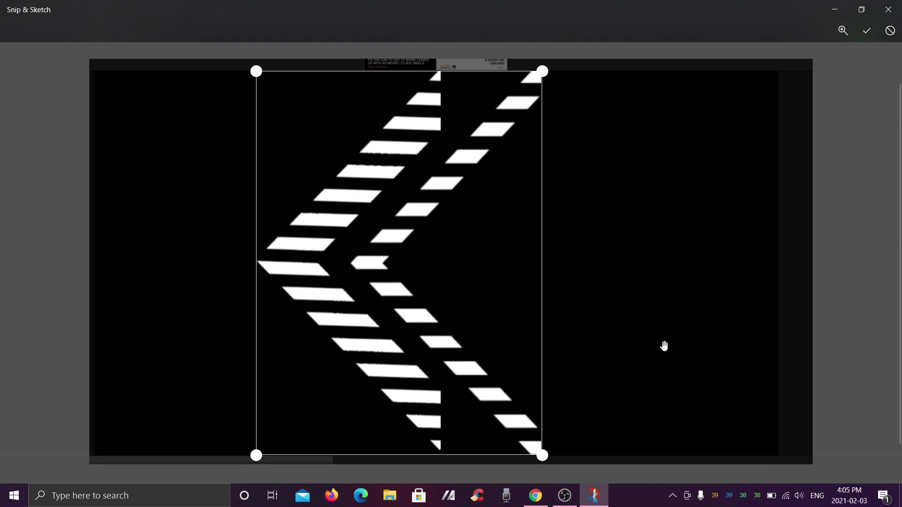
{"action": "left_click", "coordinate": [866, 31]}
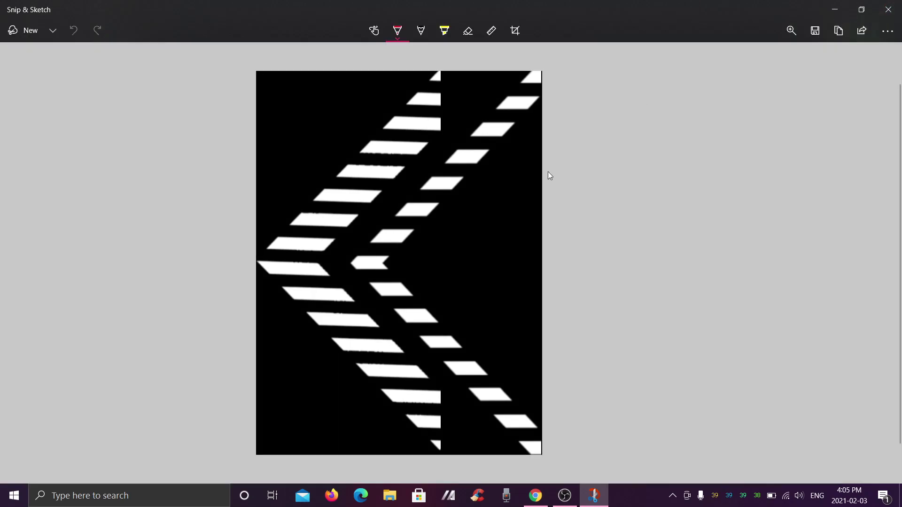
{"action": "left_click", "coordinate": [515, 31]}
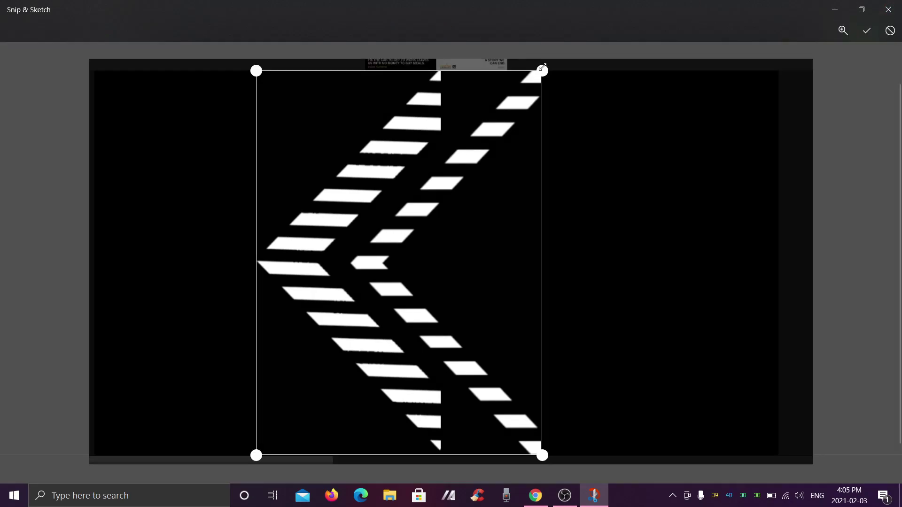
Finish the crop and browse to Desktop > Important Files > Intro Stuff! > Textures > PARTICLES.
{"action": "left_click", "coordinate": [866, 31]}
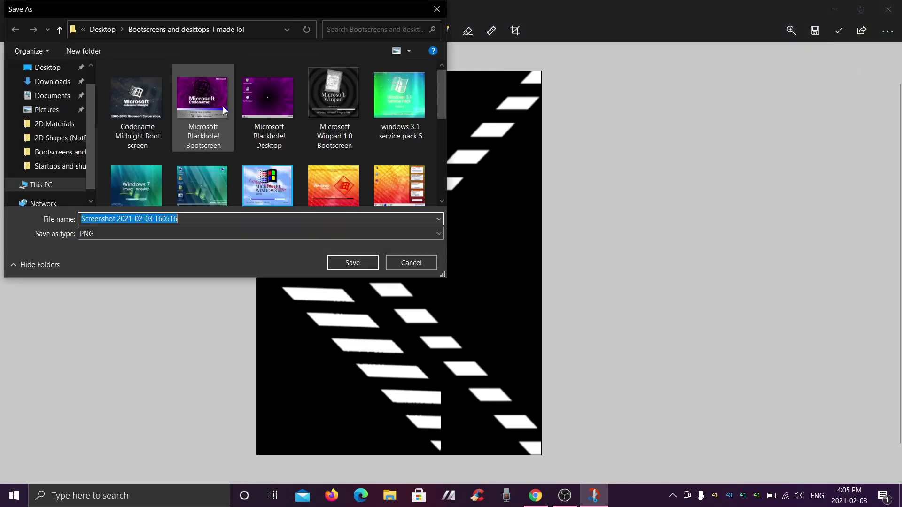
{"action": "left_click", "coordinate": [112, 30]}
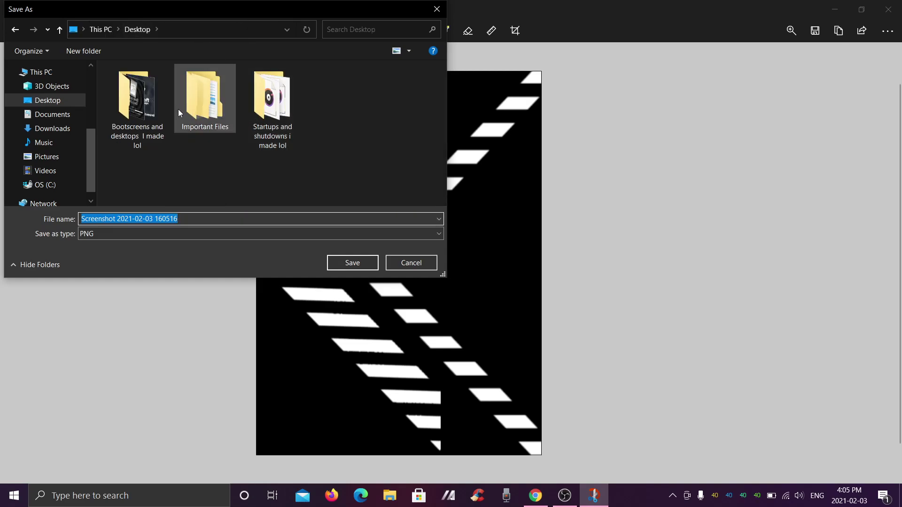
{"action": "double_click", "coordinate": [196, 104]}
{"action": "double_click", "coordinate": [187, 98]}
{"action": "scroll", "coordinate": [246, 128], "scroll_direction": "down", "scroll_amount": 3}
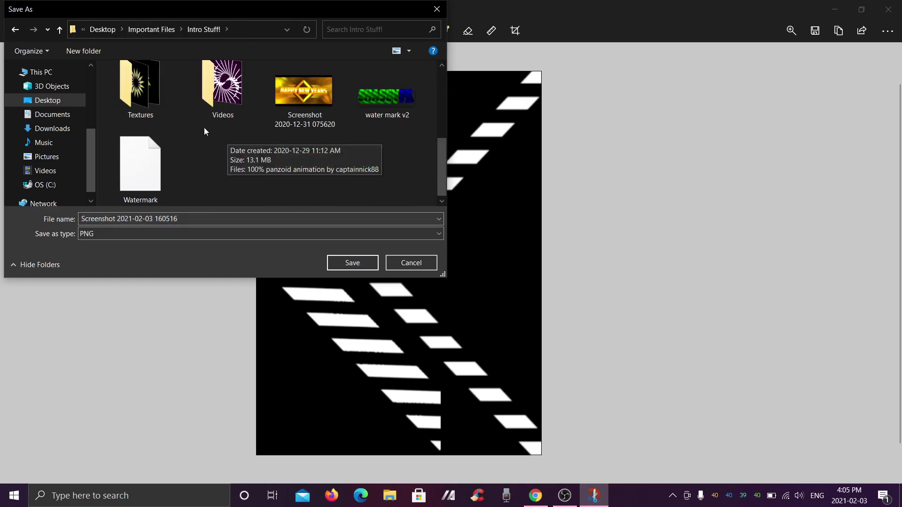
{"action": "double_click", "coordinate": [144, 104]}
{"action": "double_click", "coordinate": [146, 108]}
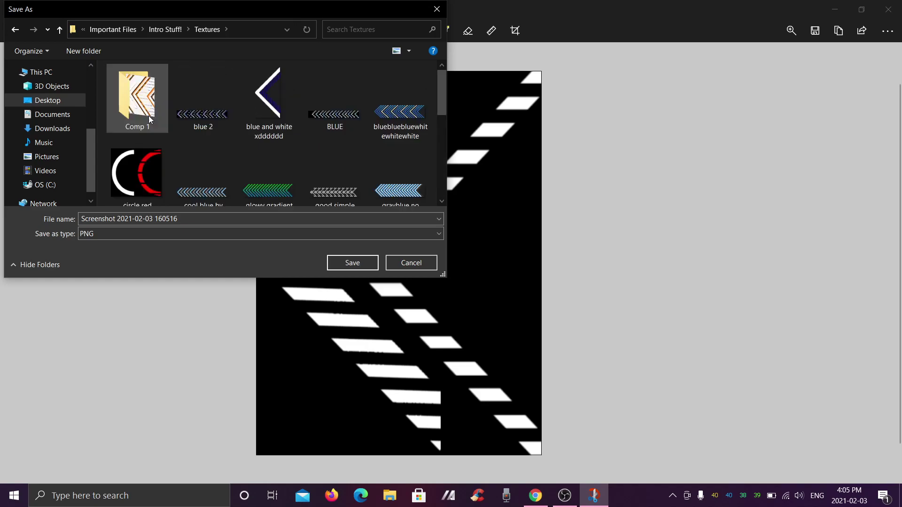
Save the image as PNG named 'random stuff idkkkkkkkkkkkkkkkkkkkkkk'.
{"action": "double_click", "coordinate": [193, 215]}
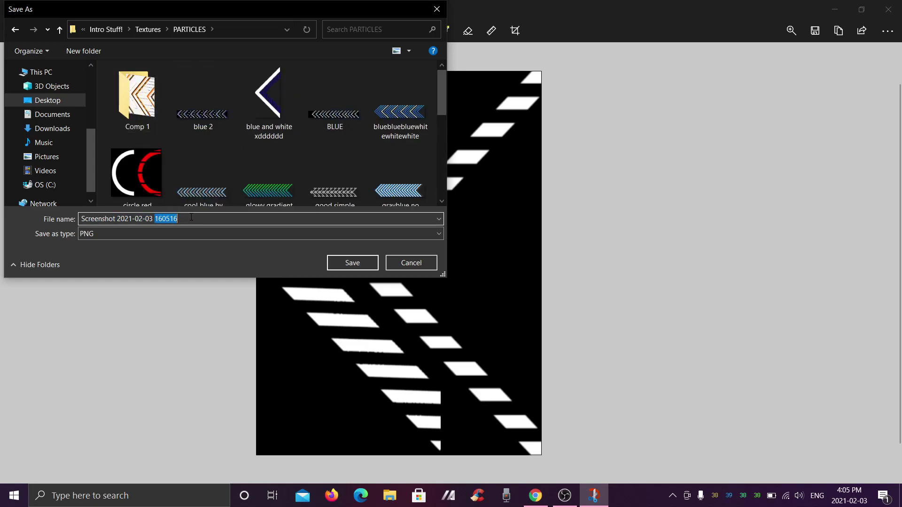
{"action": "left_click_drag", "start_coordinate": [190, 217], "coordinate": [81, 216]}
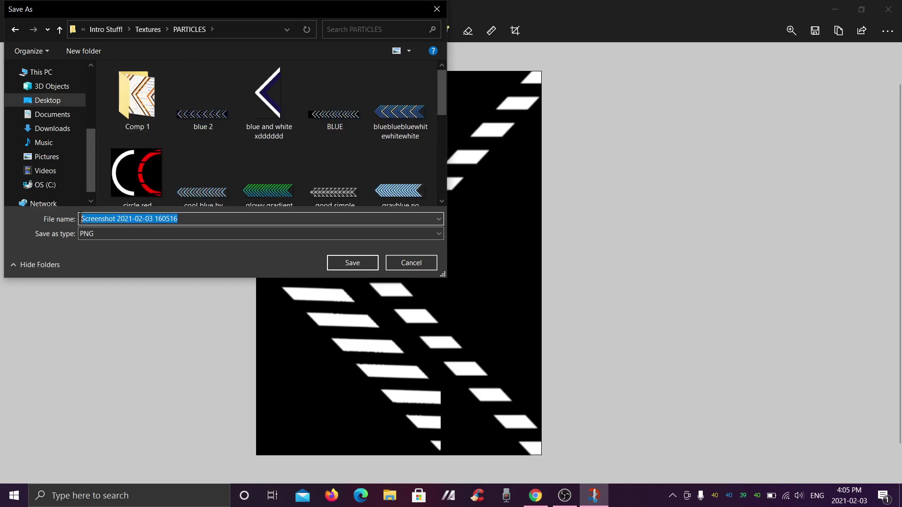
{"action": "type", "text": "ra"}
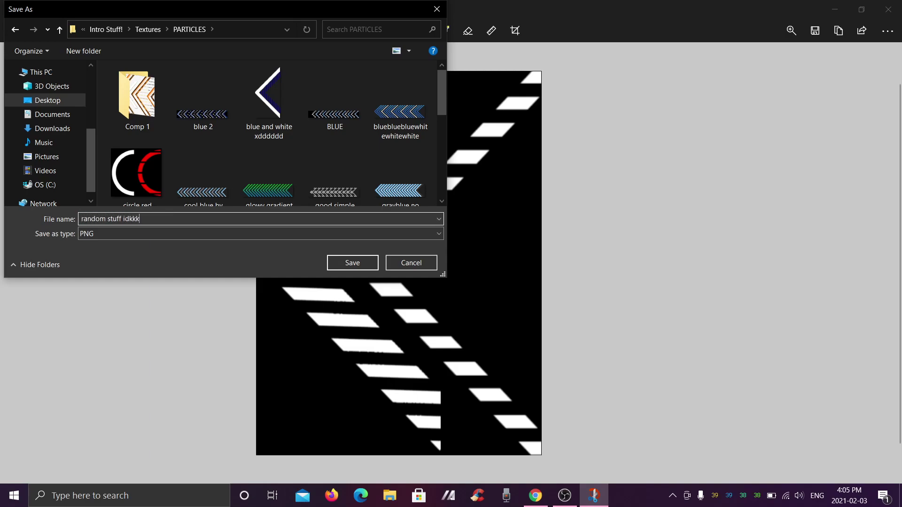
{"action": "left_click", "coordinate": [364, 257]}
Close Snip & Sketch and open the Pixlr E editor from pixlr.com.
{"action": "left_click", "coordinate": [888, 9]}
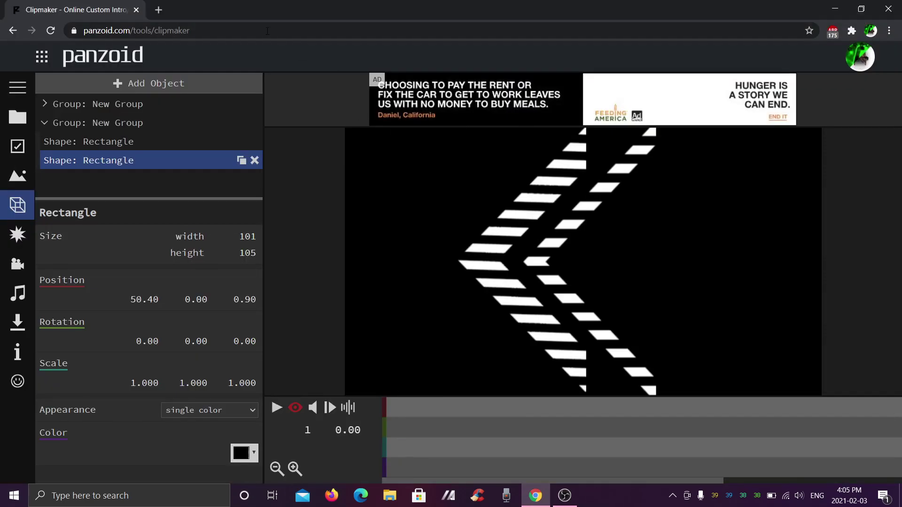
{"action": "left_click", "coordinate": [337, 32]}
{"action": "type", "text": "pixlr"}
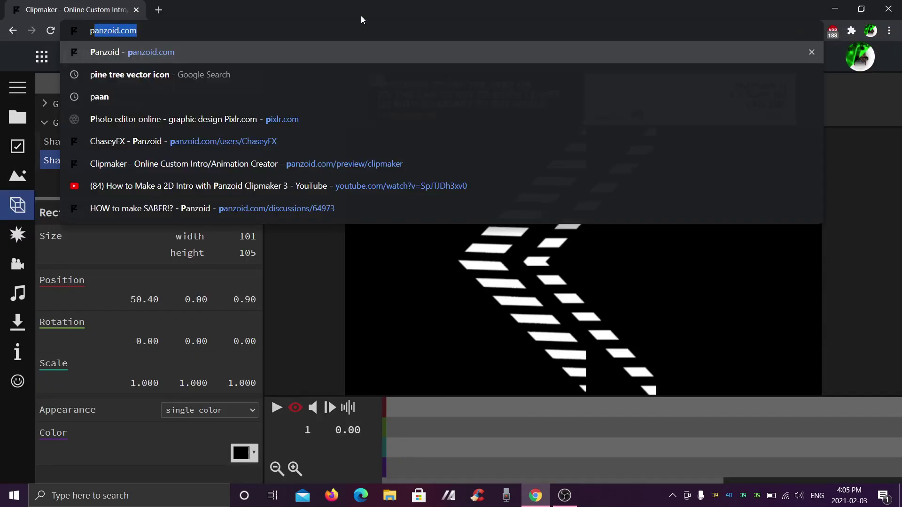
{"action": "key", "text": "Return"}
{"action": "key", "text": "Return"}
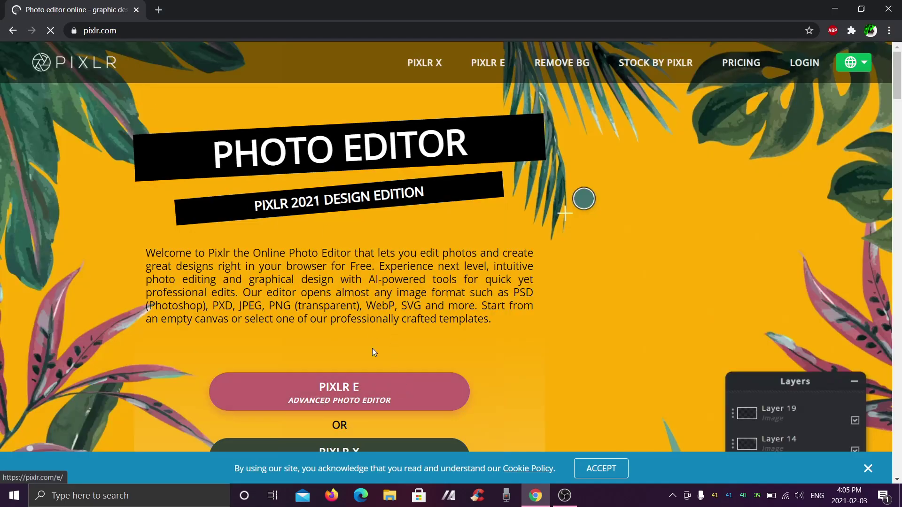
{"action": "left_click", "coordinate": [339, 390]}
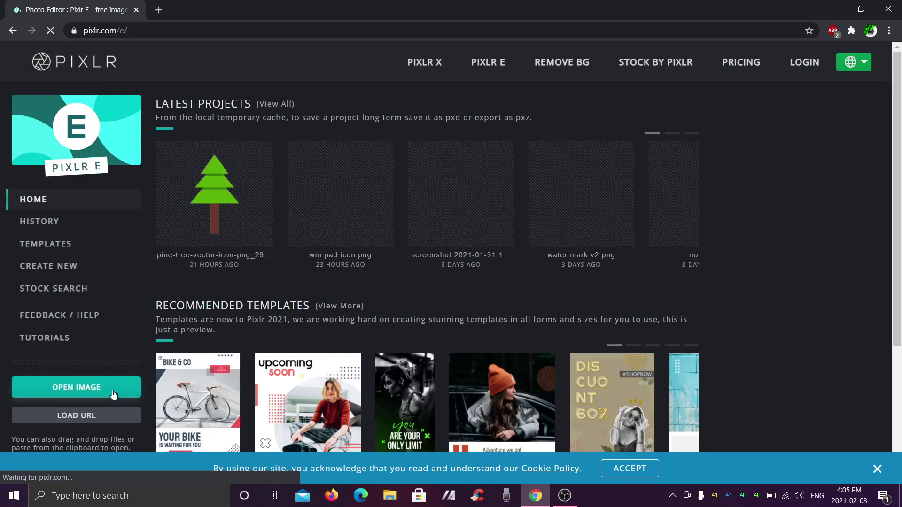
Open the 'random stuff idk…' chevron image from Intro Stuff! > Textures > PARTICLES.
{"action": "left_click", "coordinate": [113, 390]}
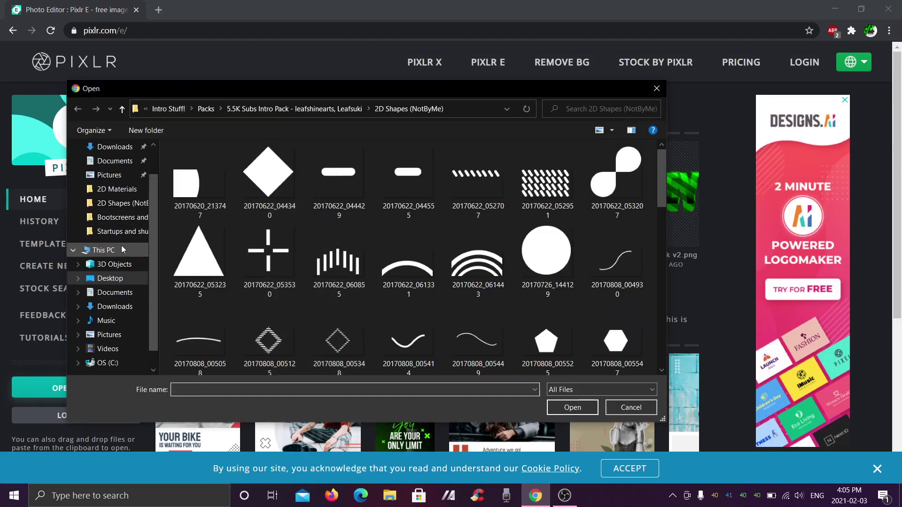
{"action": "scroll", "coordinate": [122, 251], "scroll_direction": "up", "scroll_amount": 2}
{"action": "left_click", "coordinate": [121, 170]}
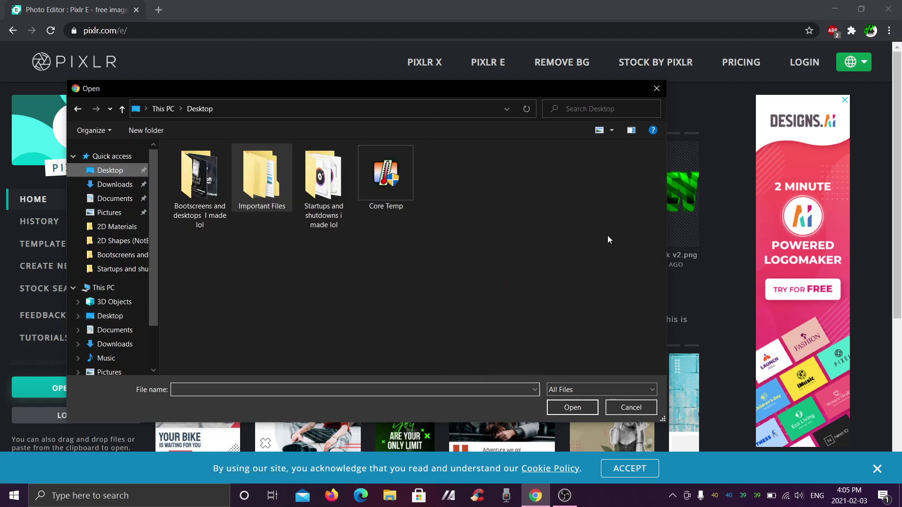
{"action": "double_click", "coordinate": [261, 198]}
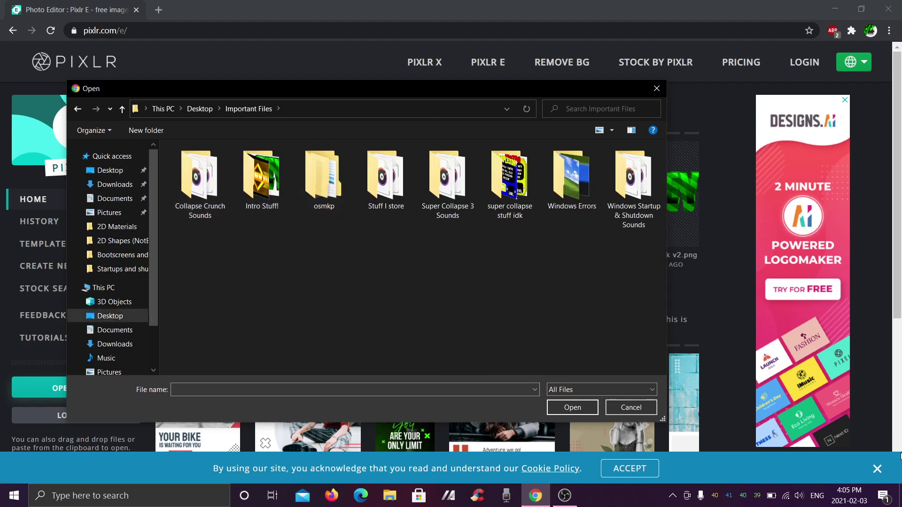
{"action": "left_click", "coordinate": [877, 464]}
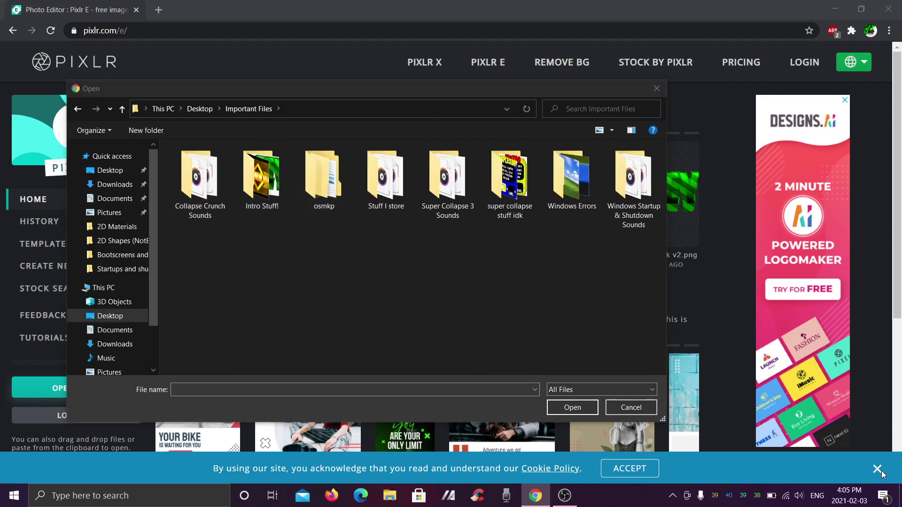
{"action": "double_click", "coordinate": [261, 176]}
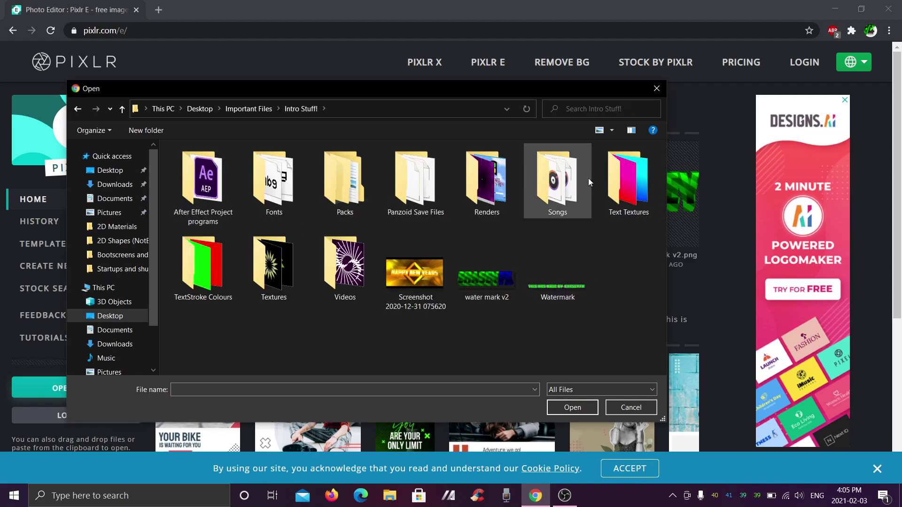
{"action": "double_click", "coordinate": [290, 259]}
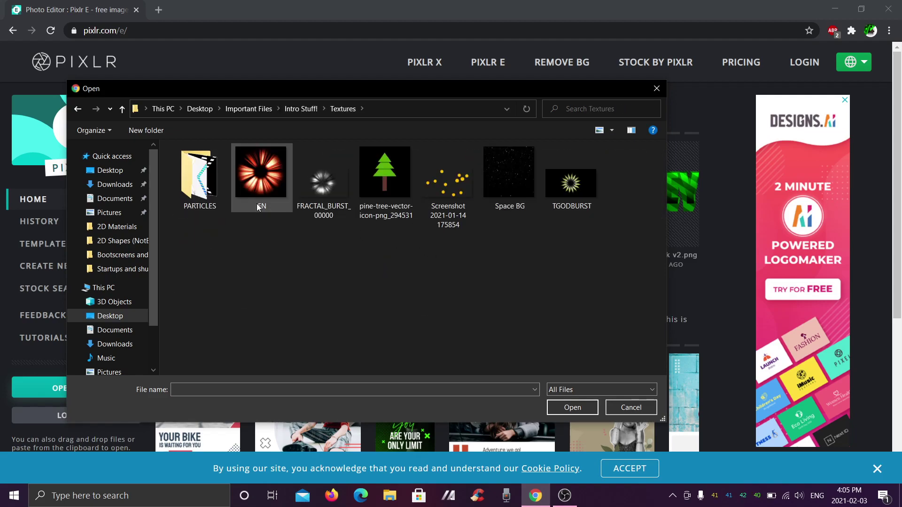
{"action": "double_click", "coordinate": [198, 176]}
{"action": "double_click", "coordinate": [418, 312]}
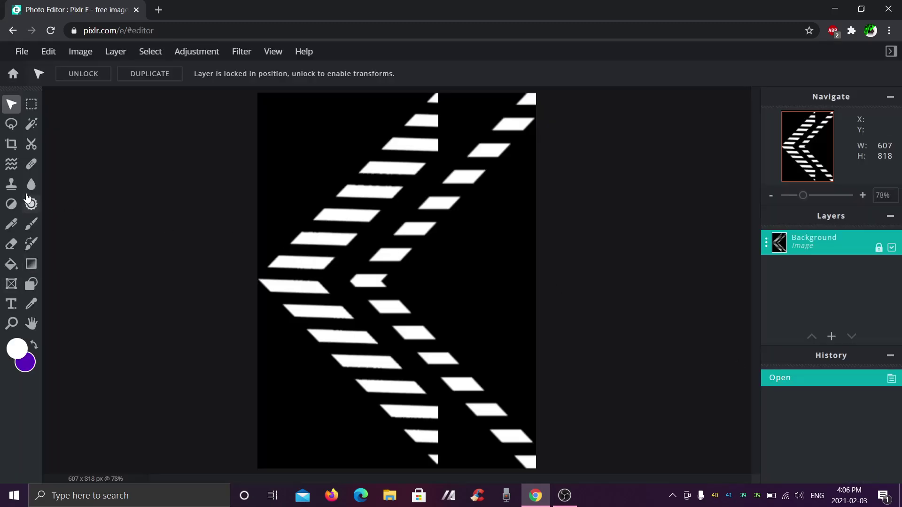
Mask out the chevron image's black background with the Magic Mask tool.
{"action": "left_click", "coordinate": [31, 144]}
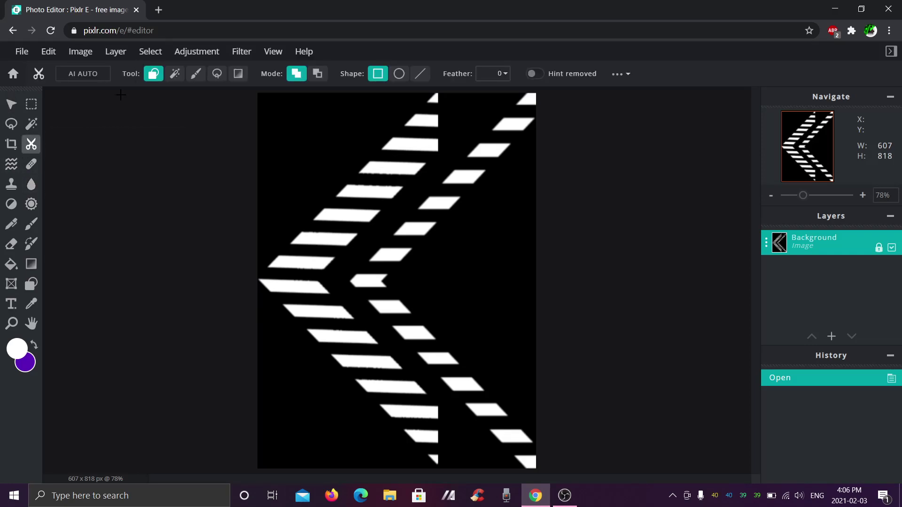
{"action": "left_click", "coordinate": [181, 76]}
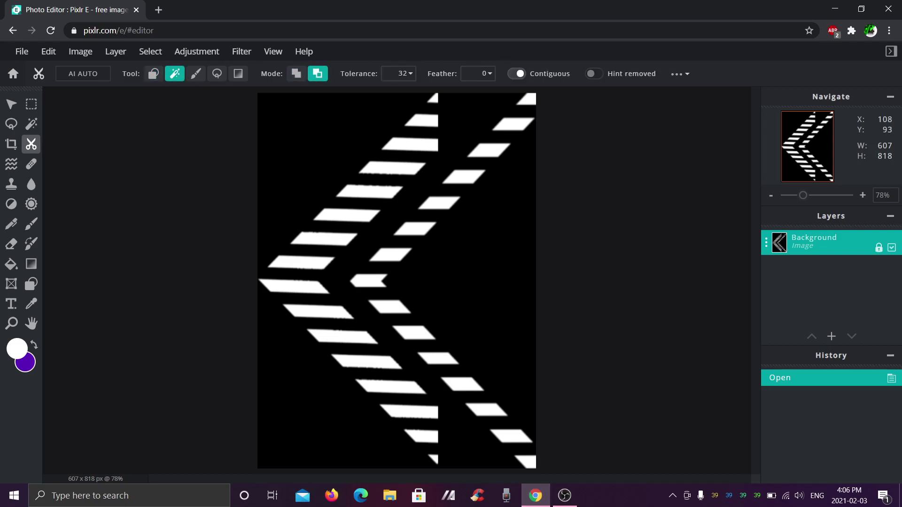
{"action": "left_click", "coordinate": [311, 132]}
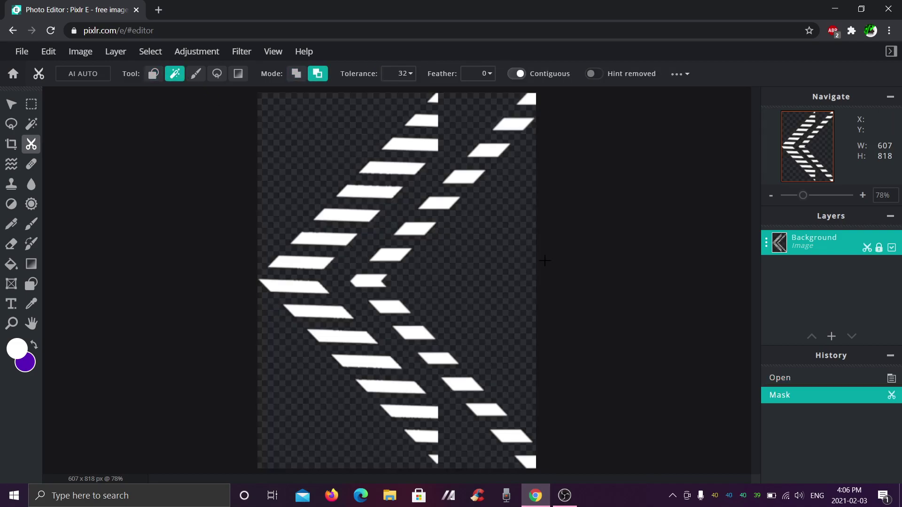
Download the transparent chevron as a 607×818 PNG and restore the browser window.
{"action": "left_click", "coordinate": [24, 53]}
{"action": "left_click", "coordinate": [25, 56]}
{"action": "left_click", "coordinate": [25, 55]}
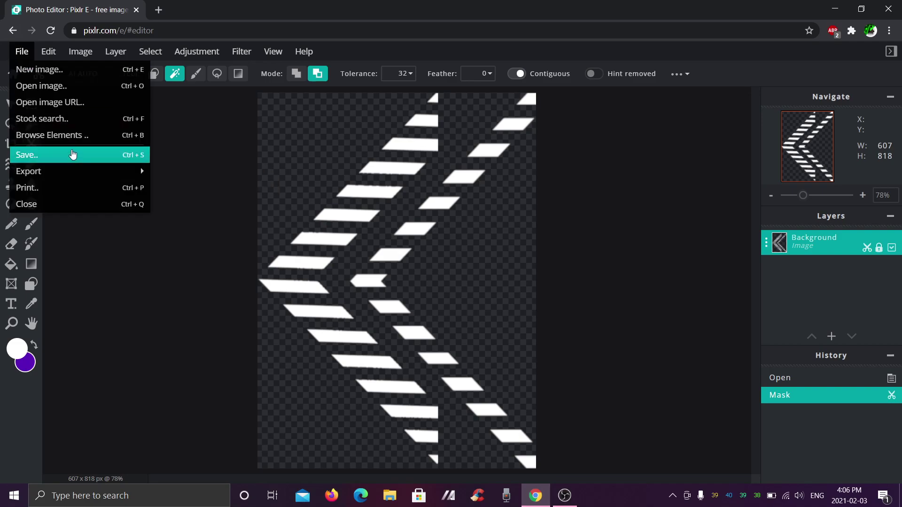
{"action": "left_click", "coordinate": [72, 154]}
{"action": "left_click", "coordinate": [657, 405]}
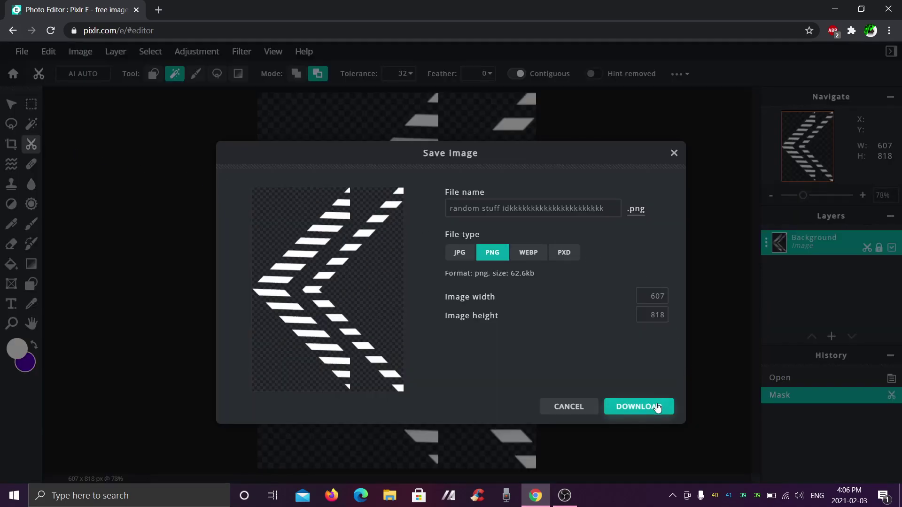
{"action": "left_click", "coordinate": [861, 9]}
Copy the downloaded PNG into Intro Stuff! > Textures > PARTICLES, replacing the old file.
{"action": "left_click_drag", "start_coordinate": [620, 75], "coordinate": [410, 22]}
{"action": "double_click", "coordinate": [874, 26]}
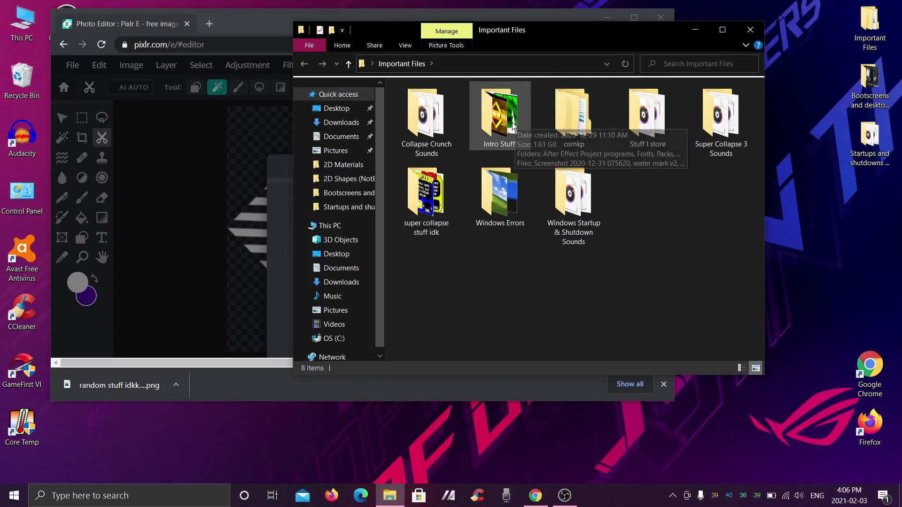
{"action": "double_click", "coordinate": [512, 127]}
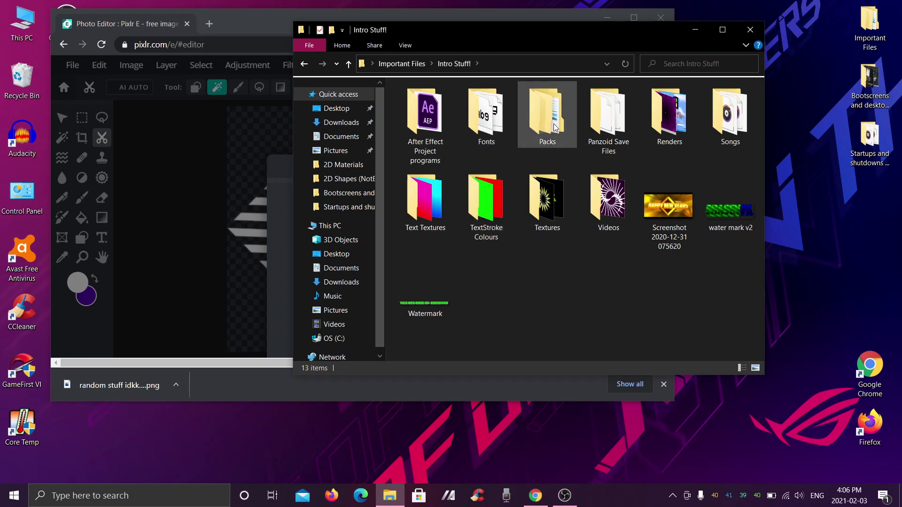
{"action": "double_click", "coordinate": [562, 198]}
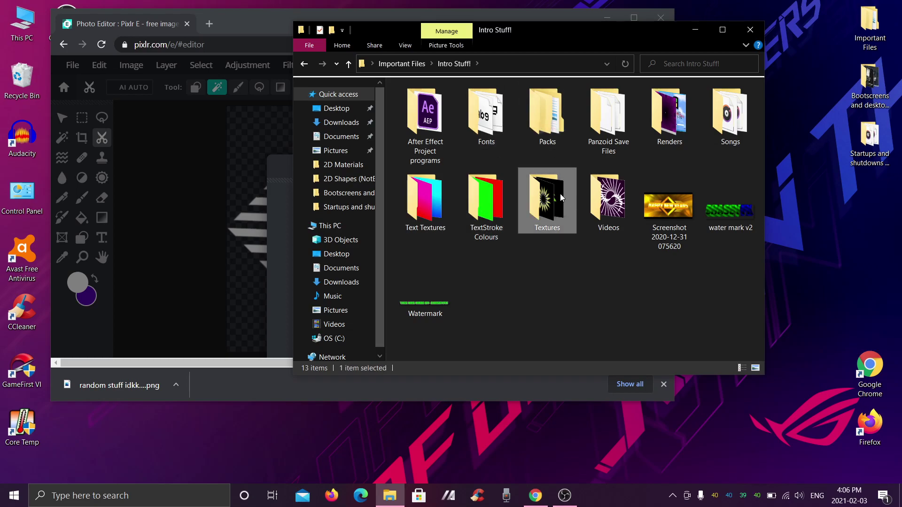
{"action": "double_click", "coordinate": [457, 149]}
{"action": "left_click_drag", "start_coordinate": [534, 30], "coordinate": [633, 35]}
{"action": "left_click_drag", "start_coordinate": [122, 385], "coordinate": [762, 249]}
{"action": "left_click", "coordinate": [262, 202]}
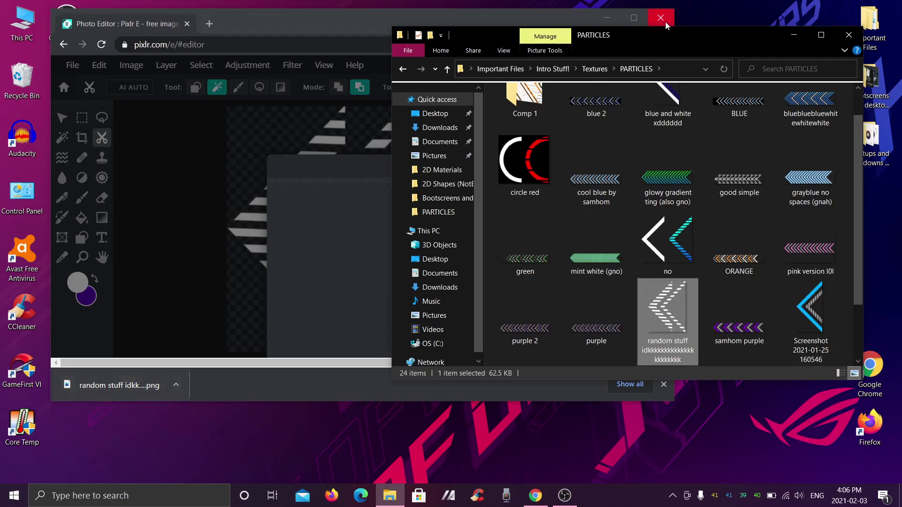
Close File Explorer, dismiss the download notices, and return to Pixlr's home page.
{"action": "left_click", "coordinate": [821, 35]}
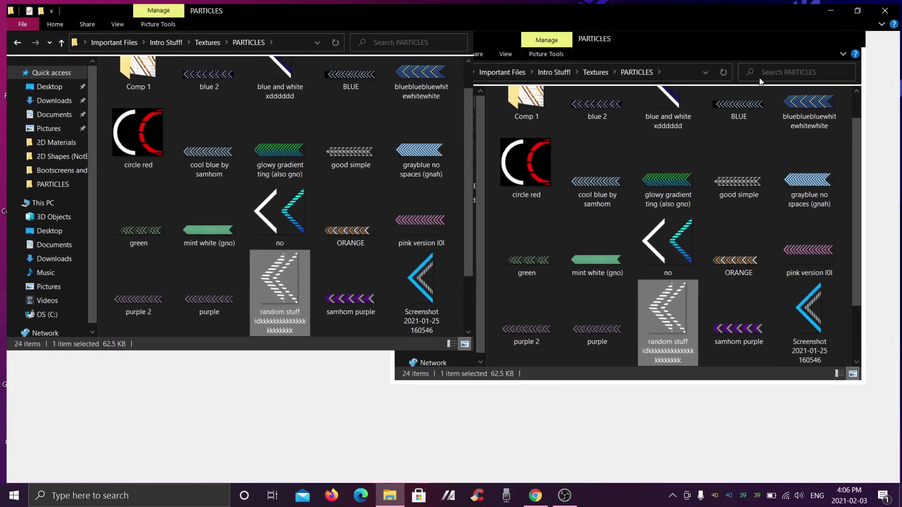
{"action": "left_click", "coordinate": [889, 6]}
{"action": "left_click", "coordinate": [634, 18]}
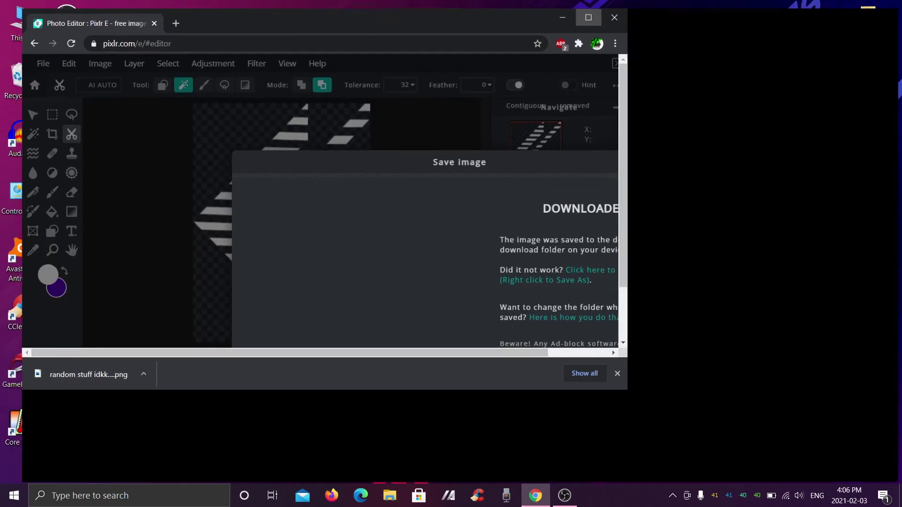
{"action": "left_click", "coordinate": [674, 154]}
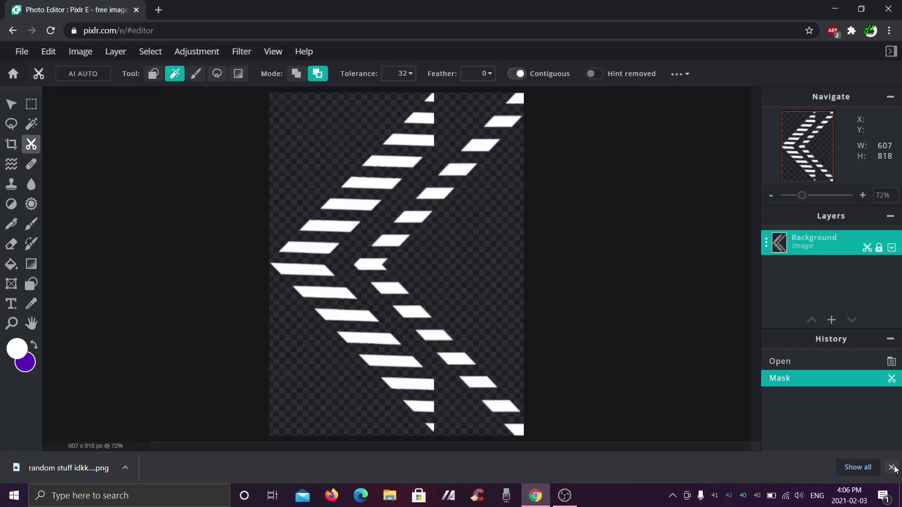
{"action": "left_click", "coordinate": [891, 467]}
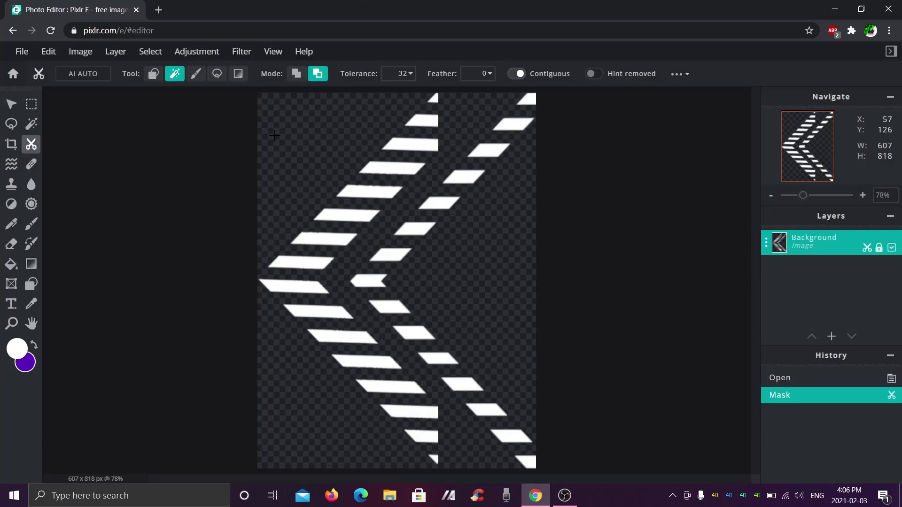
{"action": "left_click", "coordinate": [12, 32]}
Load the Panzoid website and open the Clipmaker tool.
{"action": "left_click", "coordinate": [214, 32]}
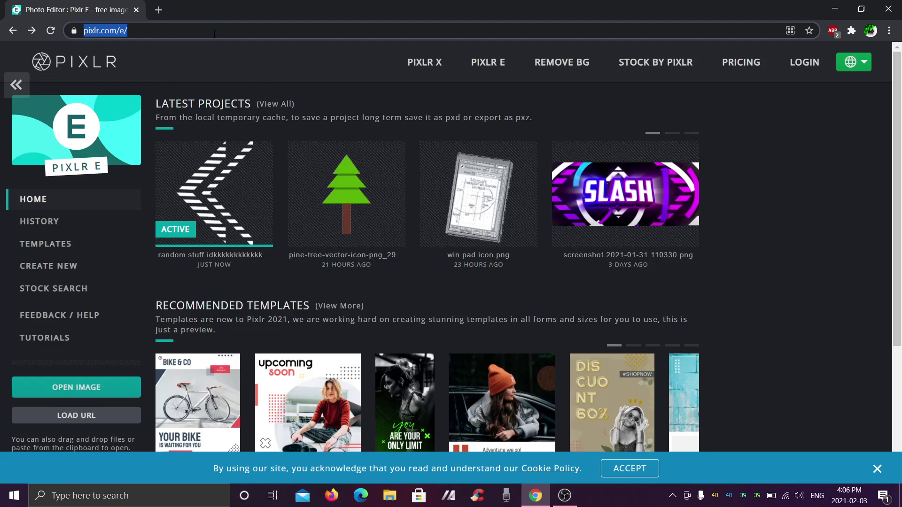
{"action": "type", "text": "panzoid"}
{"action": "key", "text": "Return"}
{"action": "left_click", "coordinate": [131, 165]}
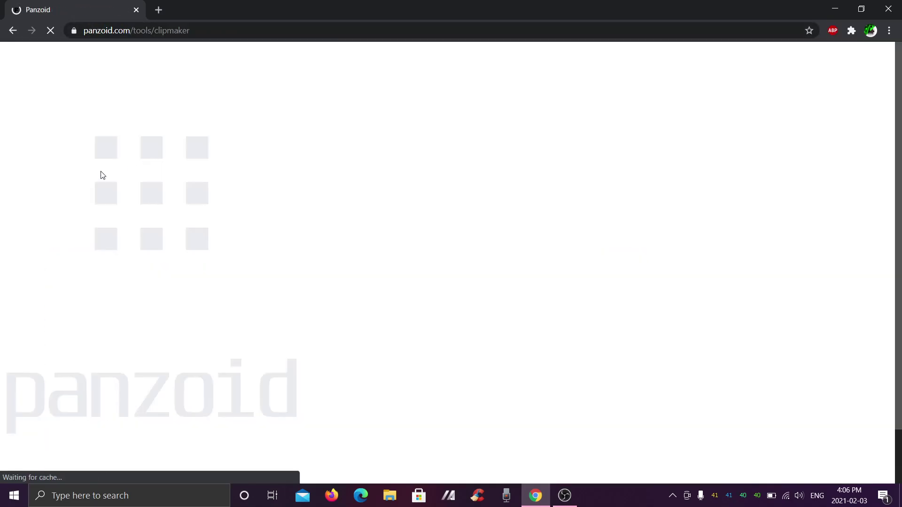
Browse the Add Effect list and close it without adding any effect.
{"action": "left_click", "coordinate": [18, 233]}
{"action": "left_click", "coordinate": [153, 83]}
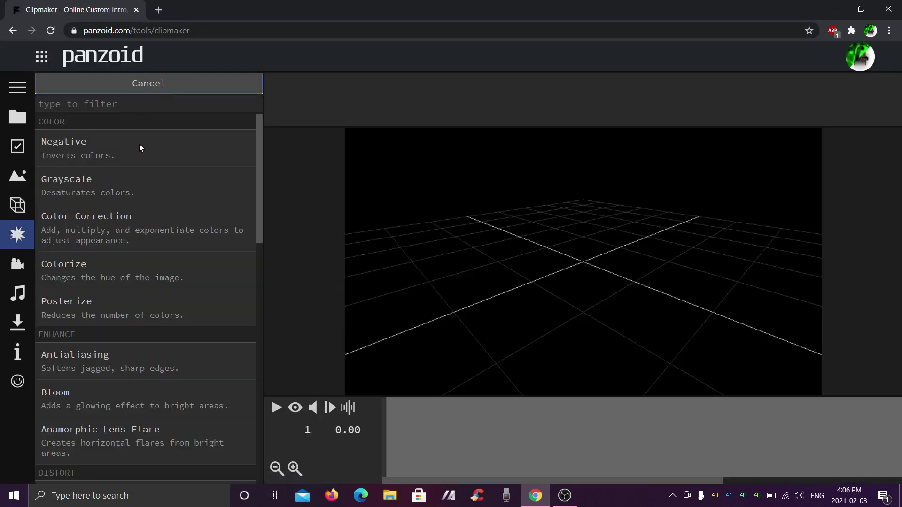
{"action": "left_click", "coordinate": [136, 83]}
{"action": "left_click", "coordinate": [136, 83]}
{"action": "left_click", "coordinate": [148, 82]}
{"action": "left_click", "coordinate": [147, 83]}
{"action": "scroll", "coordinate": [118, 390], "scroll_direction": "down", "scroll_amount": 2}
{"action": "scroll", "coordinate": [118, 390], "scroll_direction": "down", "scroll_amount": 8}
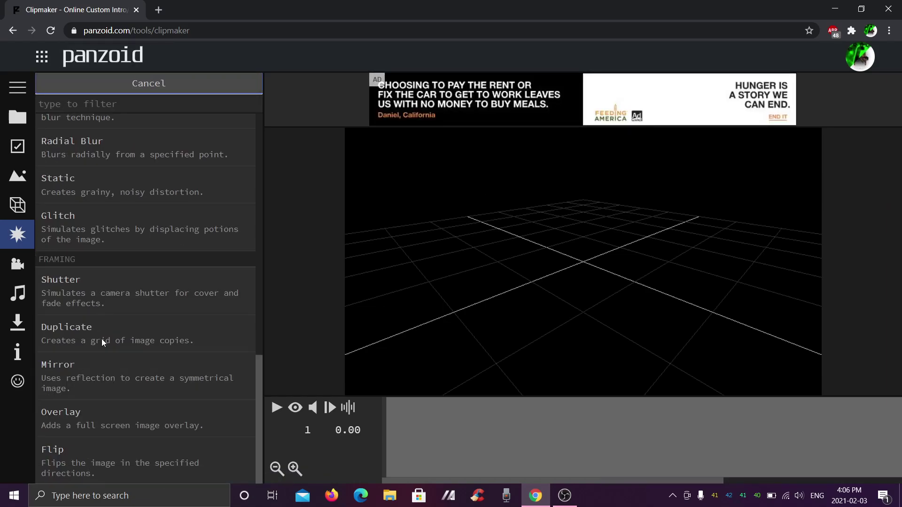
{"action": "scroll", "coordinate": [150, 262], "scroll_direction": "up", "scroll_amount": 10}
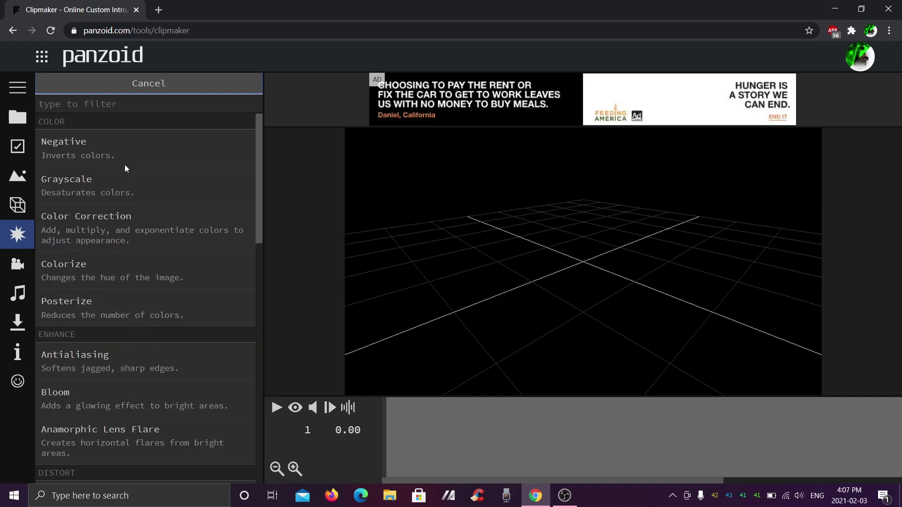
{"action": "scroll", "coordinate": [94, 346], "scroll_direction": "down", "scroll_amount": 10}
{"action": "scroll", "coordinate": [94, 259], "scroll_direction": "up", "scroll_amount": 10}
{"action": "left_click", "coordinate": [133, 85]}
{"action": "left_click", "coordinate": [133, 86]}
{"action": "scroll", "coordinate": [86, 285], "scroll_direction": "down", "scroll_amount": 10}
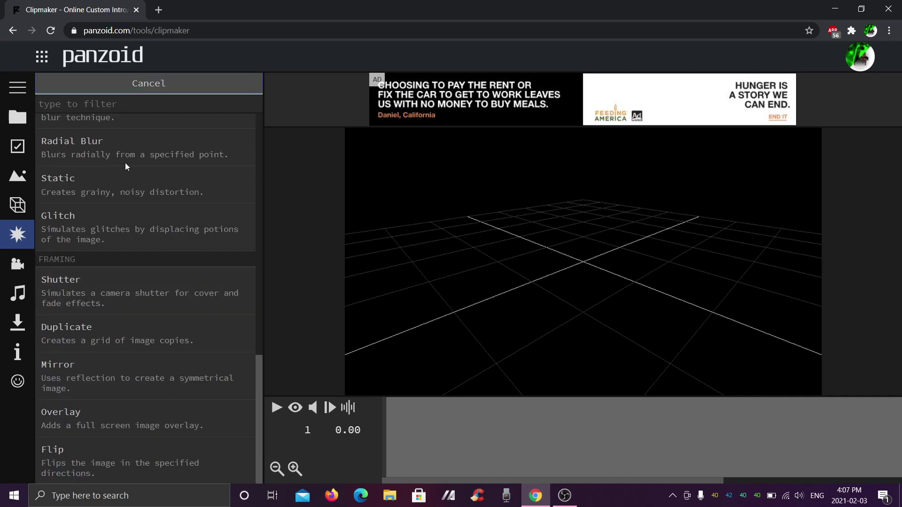
{"action": "left_click", "coordinate": [123, 85]}
Add an empty group to the scene from the 3D Objects panel.
{"action": "left_click", "coordinate": [17, 204]}
{"action": "left_click", "coordinate": [148, 83]}
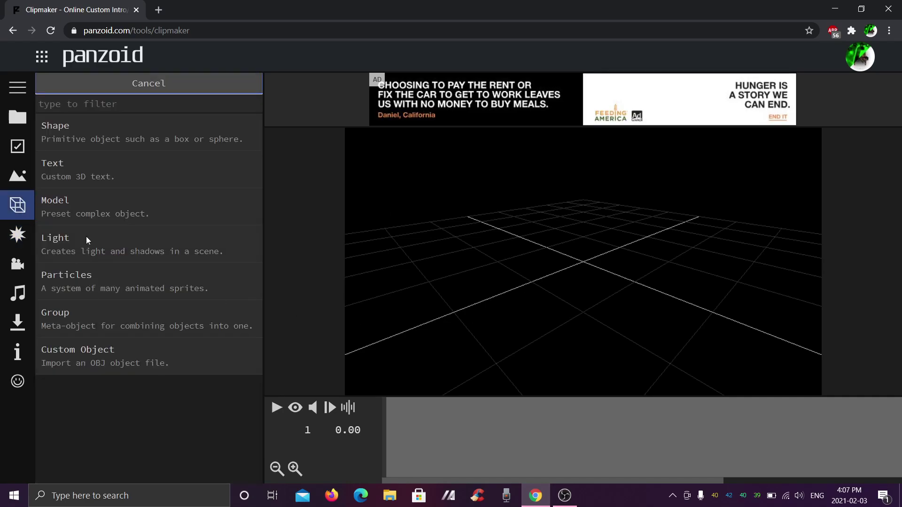
{"action": "left_click", "coordinate": [96, 317]}
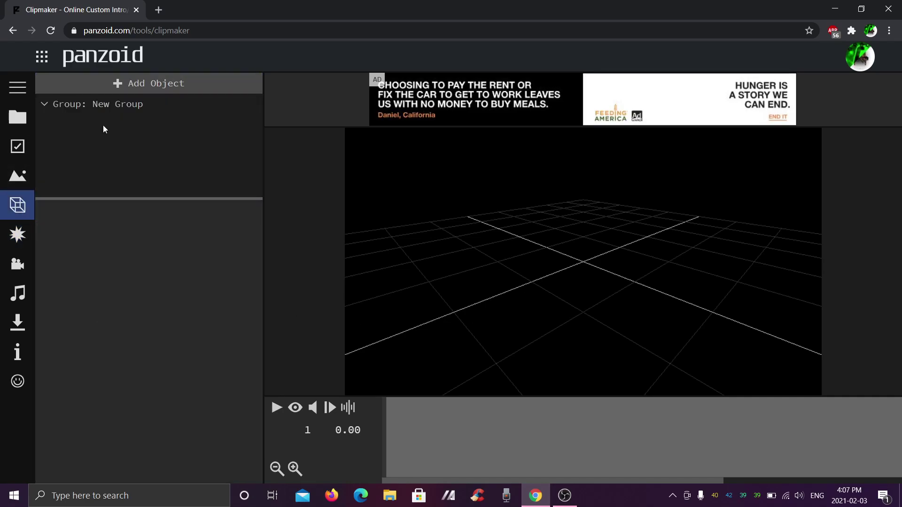
Add a basic rectangle shape inside the New Group.
{"action": "left_click", "coordinate": [295, 408]}
{"action": "left_click", "coordinate": [163, 85]}
{"action": "left_click", "coordinate": [127, 137]}
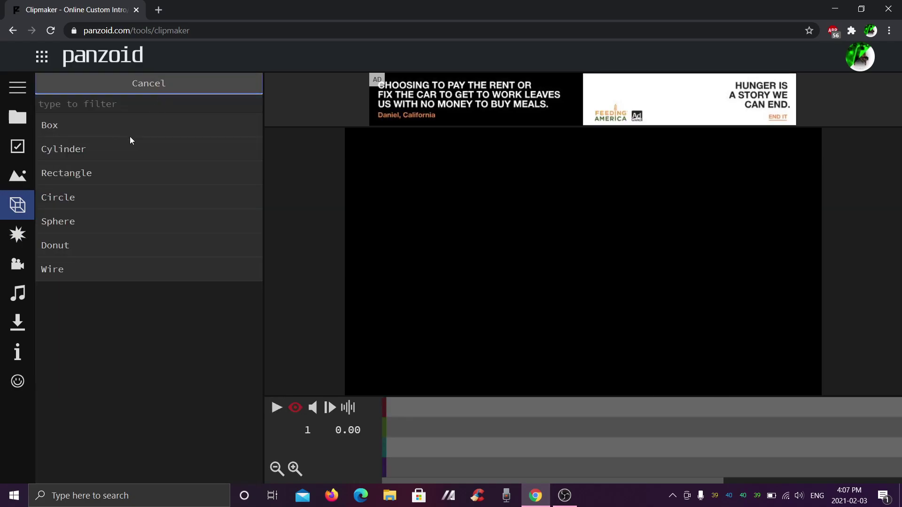
{"action": "left_click", "coordinate": [143, 172]}
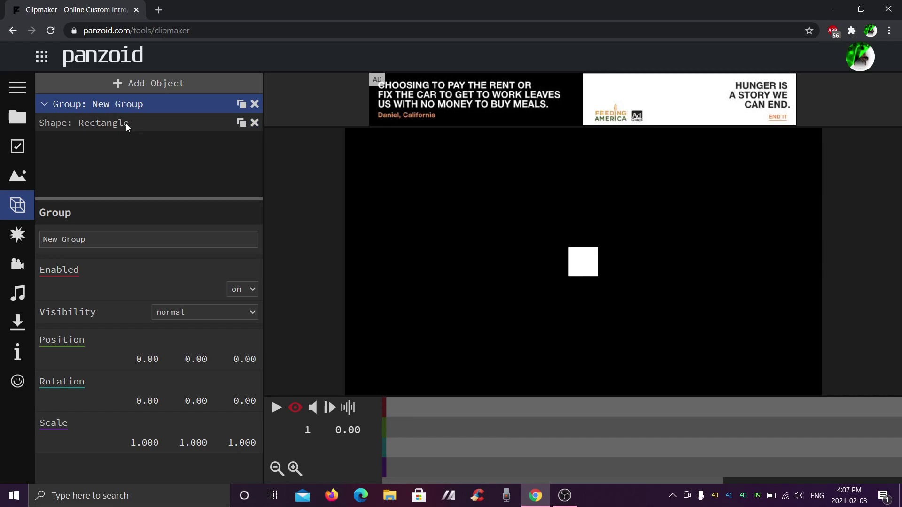
Rename the group to 'BG'.
{"action": "left_click", "coordinate": [125, 103]}
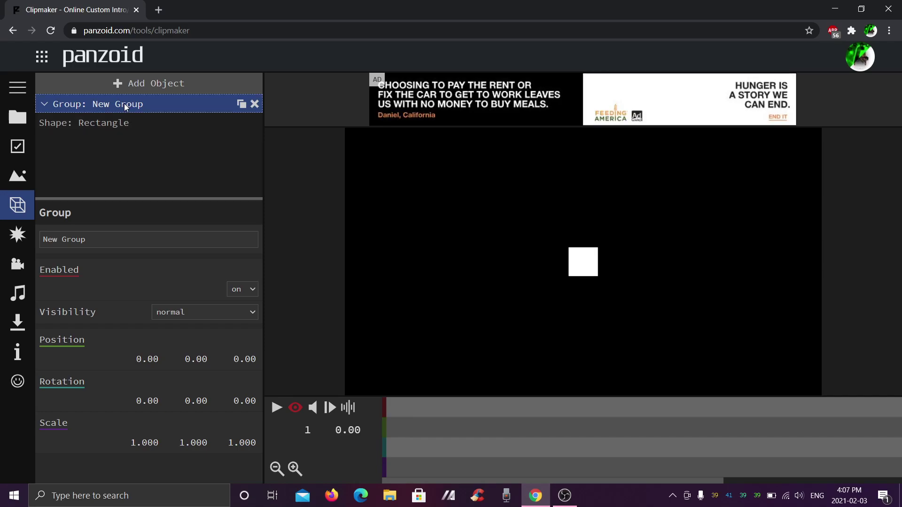
{"action": "triple_click", "coordinate": [127, 243]}
{"action": "type", "text": "BG"}
{"action": "left_click", "coordinate": [336, 263]}
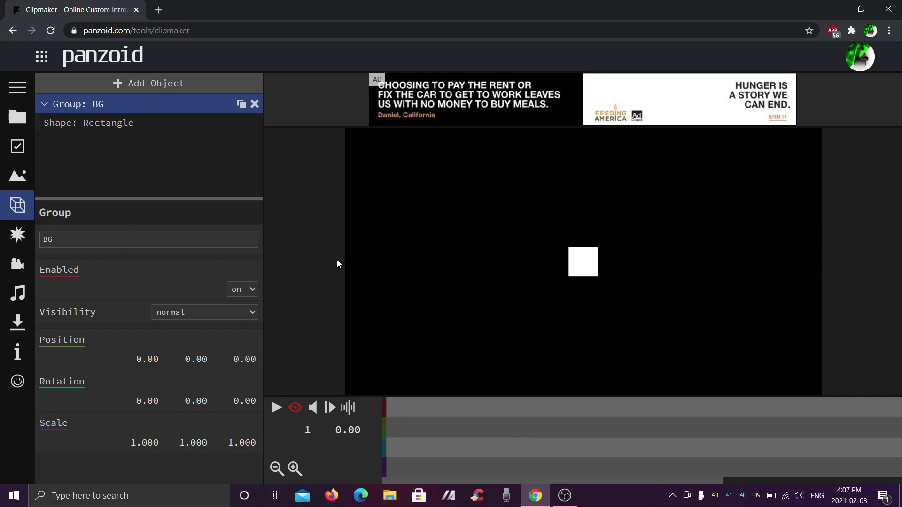
Set the rectangle to Z -100 with width 1000 and height 1000.
{"action": "left_click", "coordinate": [98, 122]}
{"action": "left_click", "coordinate": [247, 299]}
{"action": "type", "text": "-100"}
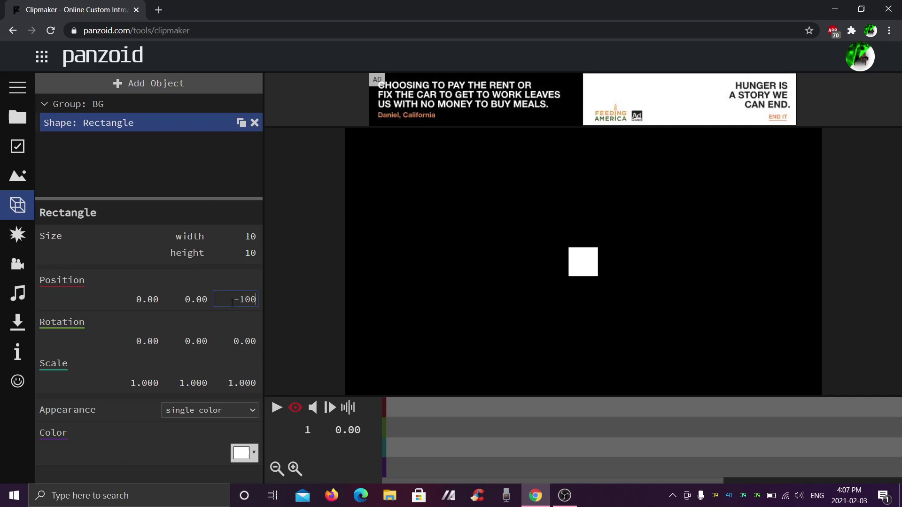
{"action": "key", "text": "Return"}
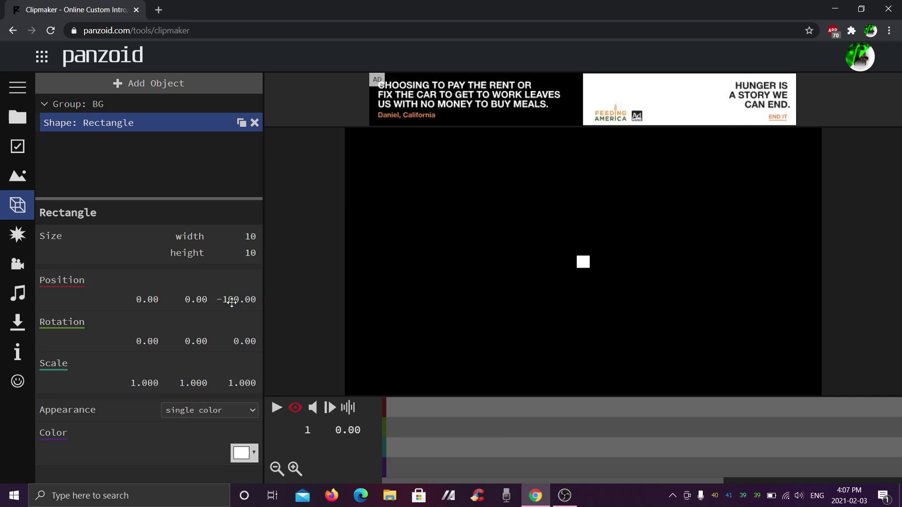
{"action": "left_click", "coordinate": [251, 235]}
{"action": "type", "text": "00"}
{"action": "key", "text": "Return"}
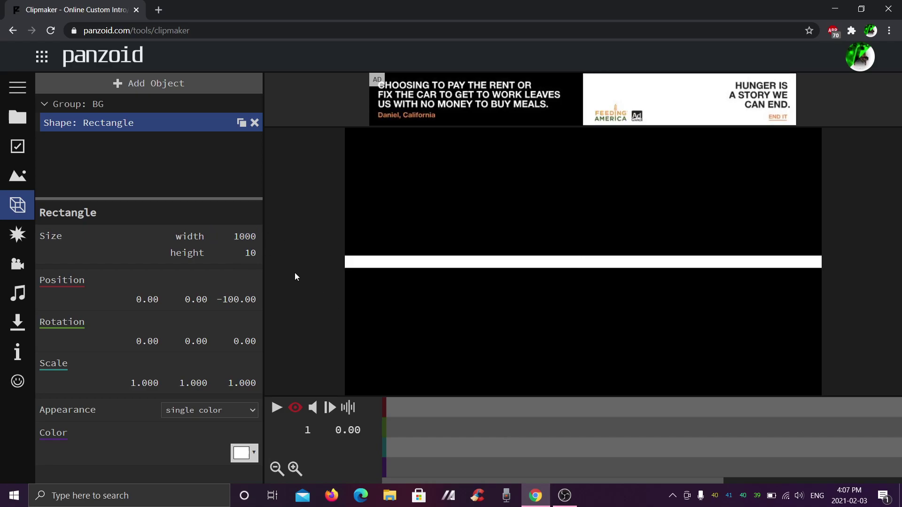
{"action": "type", "text": "0000"}
{"action": "key", "text": "Return"}
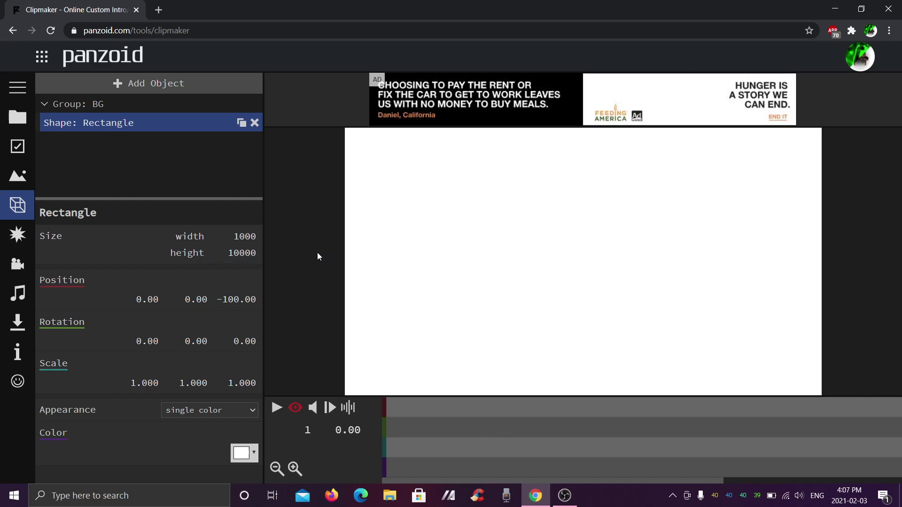
{"action": "double_click", "coordinate": [252, 254]}
{"action": "type", "text": "1000"}
{"action": "key", "text": "Return"}
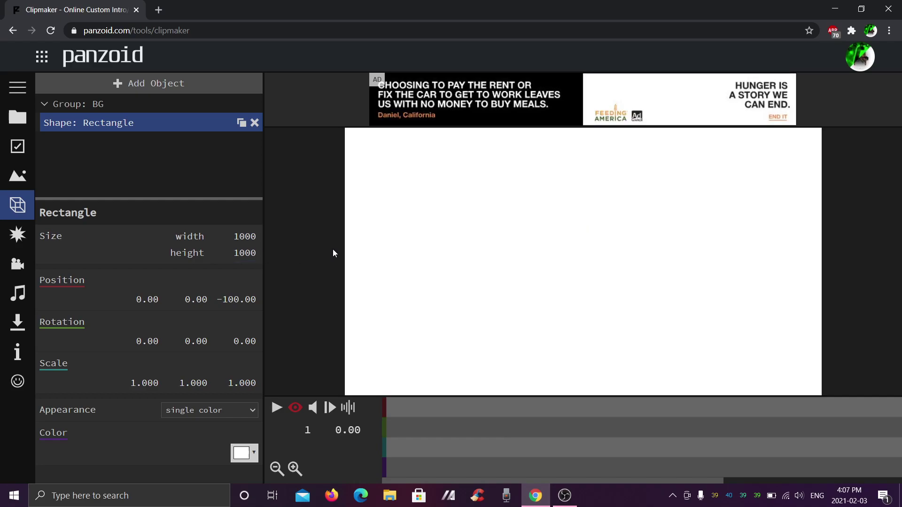
Collapse the BG group and colour the rectangle red (#ff0000).
{"action": "left_click", "coordinate": [45, 104]}
{"action": "left_click", "coordinate": [242, 456]}
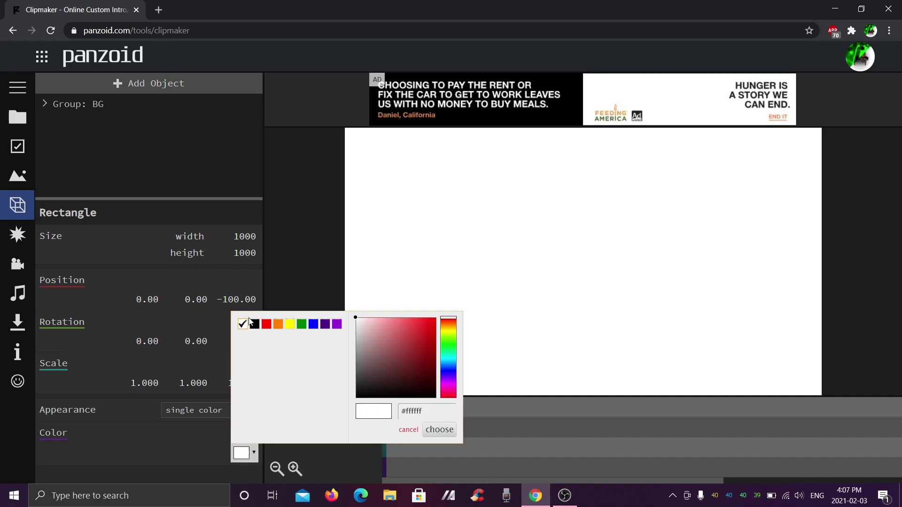
{"action": "left_click", "coordinate": [180, 186]}
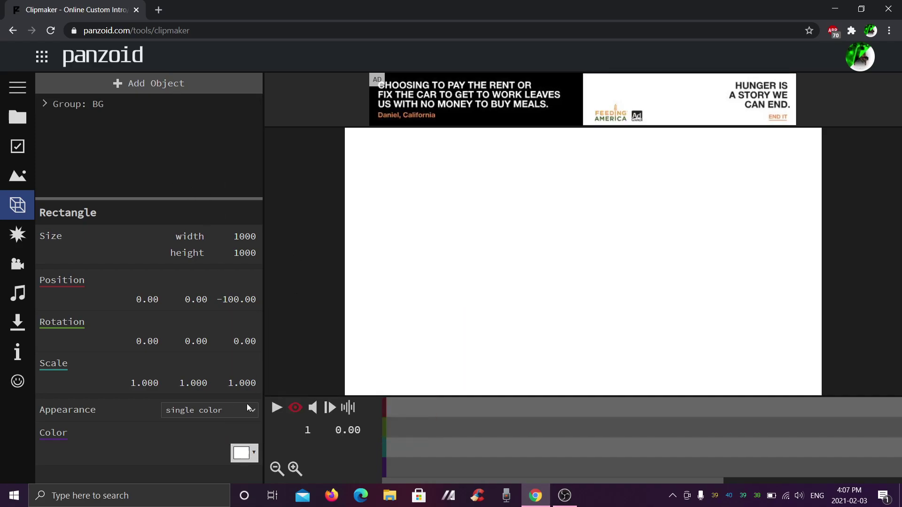
{"action": "left_click", "coordinate": [242, 451]}
{"action": "left_click", "coordinate": [266, 324]}
{"action": "left_click", "coordinate": [297, 282]}
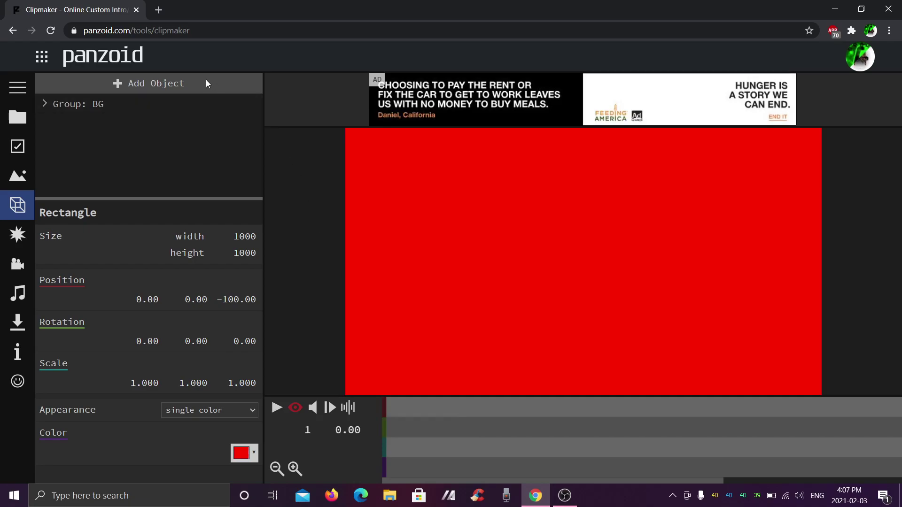
Add another new group to the scene and select it.
{"action": "left_click", "coordinate": [155, 84]}
{"action": "left_click", "coordinate": [143, 325]}
{"action": "left_click", "coordinate": [113, 123]}
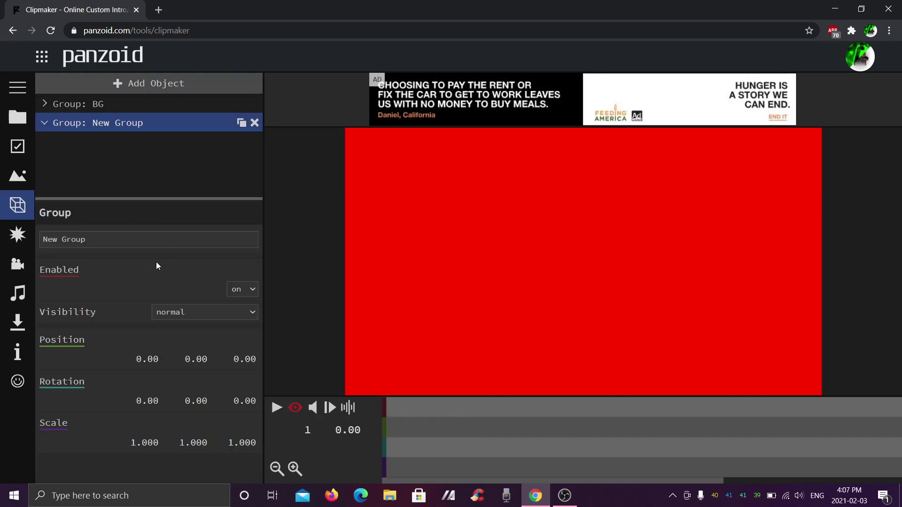
Rename the new group to 'rotation'.
{"action": "triple_click", "coordinate": [144, 241]}
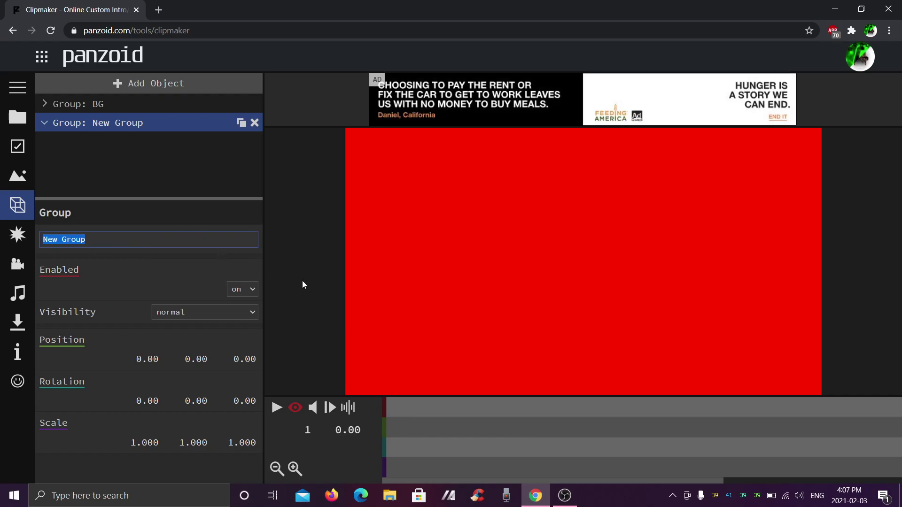
{"action": "type", "text": "rotaio"}
{"action": "key", "text": "BackSpace"}
{"action": "key", "text": "BackSpace"}
{"action": "type", "text": "tion"}
{"action": "key", "text": "Return"}
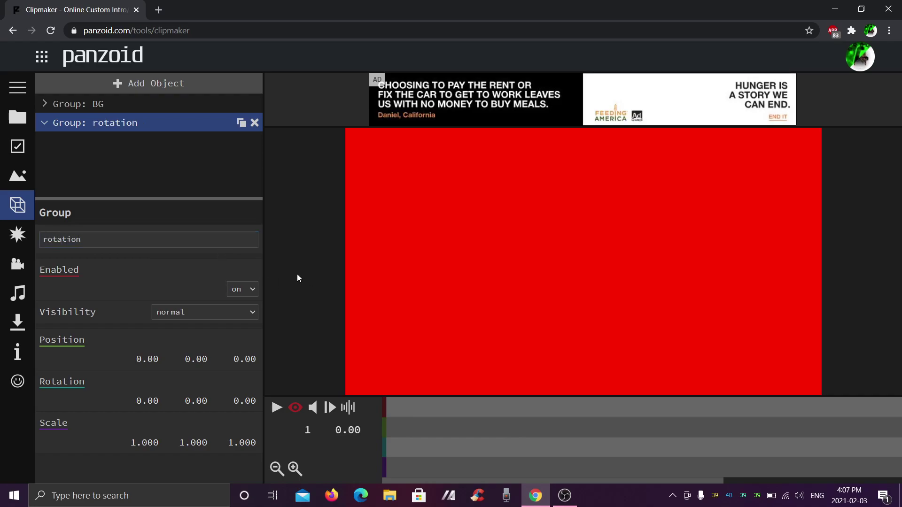
Add a nested group named 'ctrl' inside the rotation group.
{"action": "left_click", "coordinate": [185, 75]}
{"action": "left_click", "coordinate": [129, 132]}
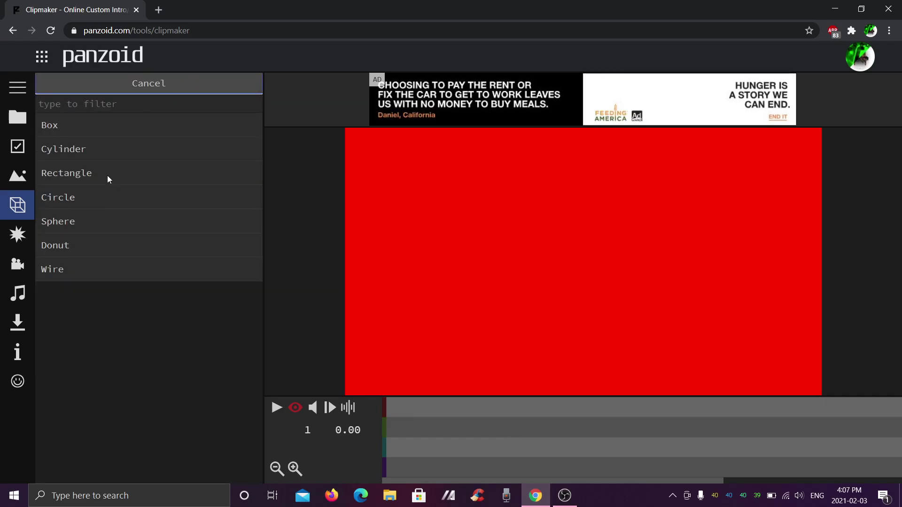
{"action": "left_click", "coordinate": [160, 78]}
{"action": "left_click", "coordinate": [125, 315]}
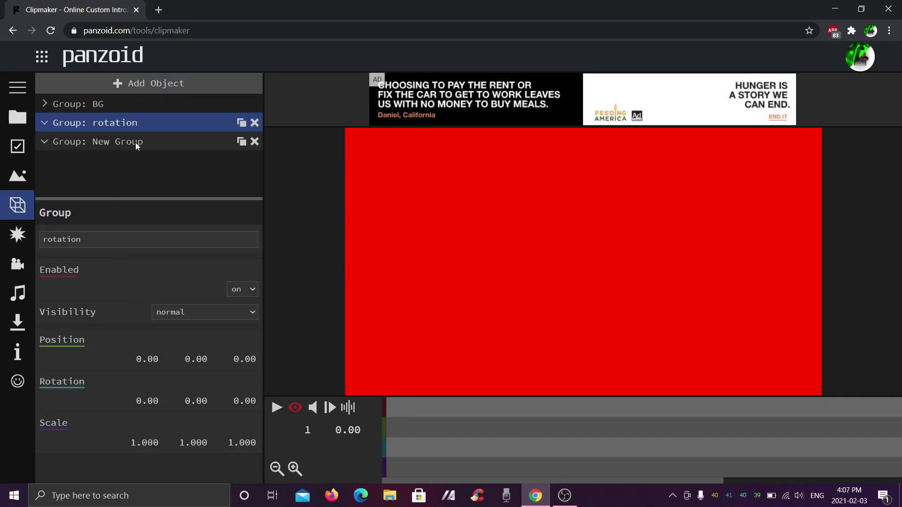
{"action": "left_click", "coordinate": [133, 140]}
{"action": "triple_click", "coordinate": [117, 239]}
{"action": "type", "text": "ctrl"}
{"action": "key", "text": "Return"}
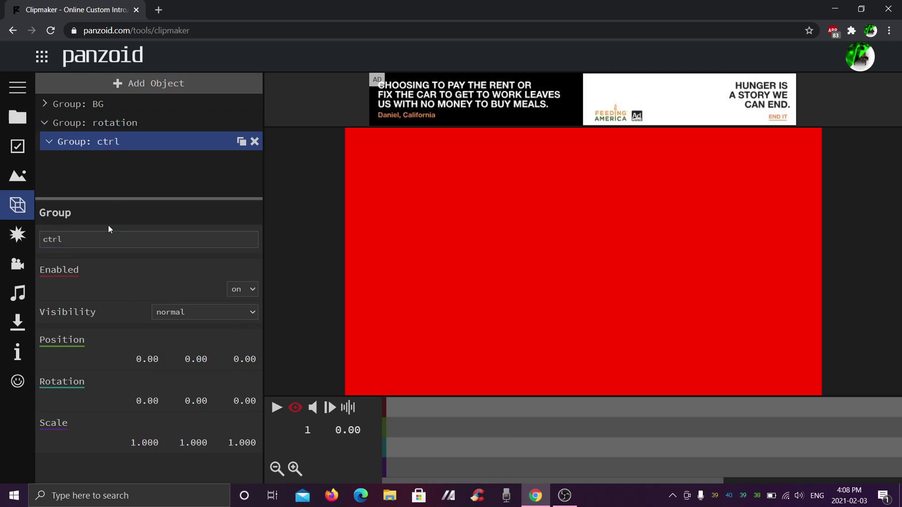
Rename the outer rotation group to 'r'.
{"action": "left_click", "coordinate": [192, 124]}
{"action": "triple_click", "coordinate": [135, 238]}
{"action": "type", "text": "r"}
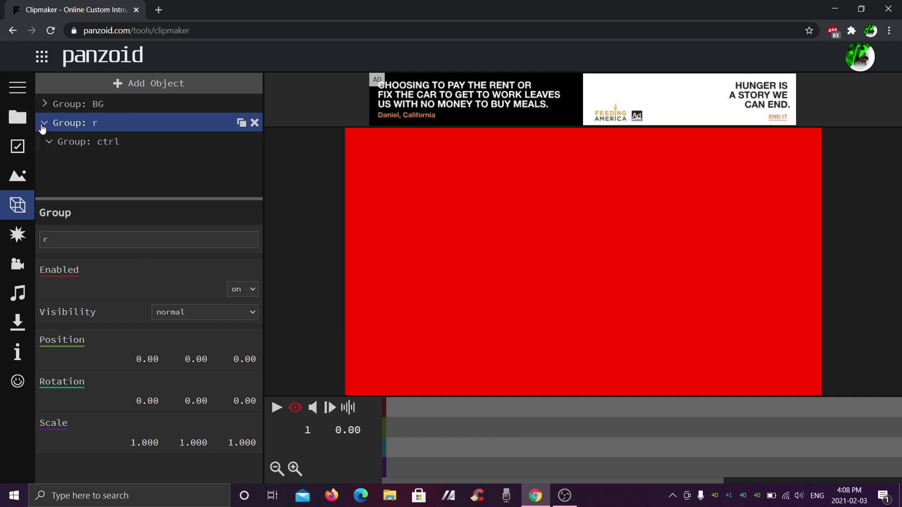
{"action": "left_click", "coordinate": [155, 87]}
{"action": "left_click", "coordinate": [154, 138]}
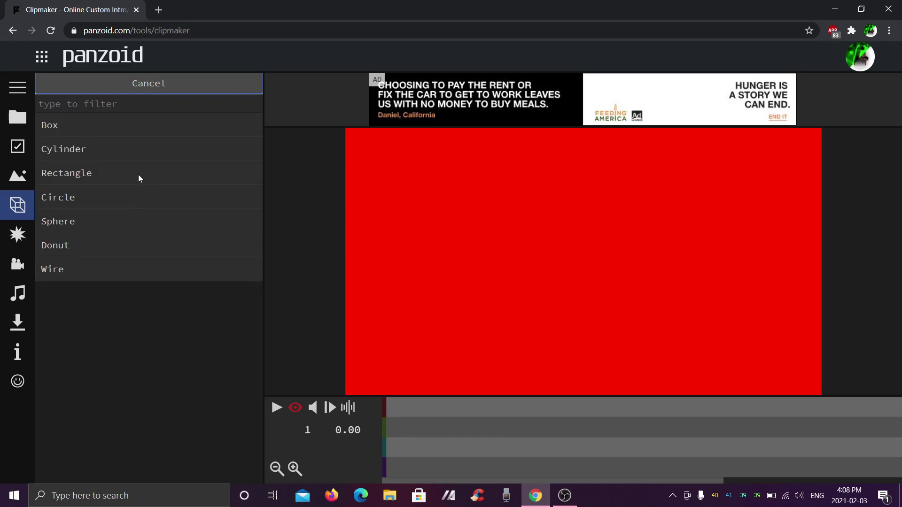
Add a rectangle inside the ctrl group and switch its appearance to a custom material.
{"action": "left_click", "coordinate": [106, 176]}
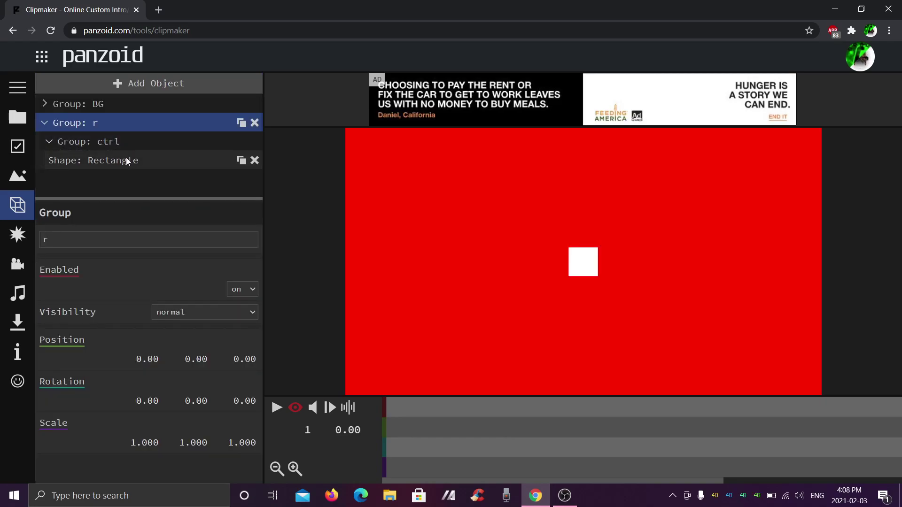
{"action": "left_click", "coordinate": [126, 158]}
{"action": "left_click", "coordinate": [207, 411]}
{"action": "left_click", "coordinate": [206, 409]}
{"action": "left_click", "coordinate": [205, 408]}
{"action": "left_click", "coordinate": [205, 408]}
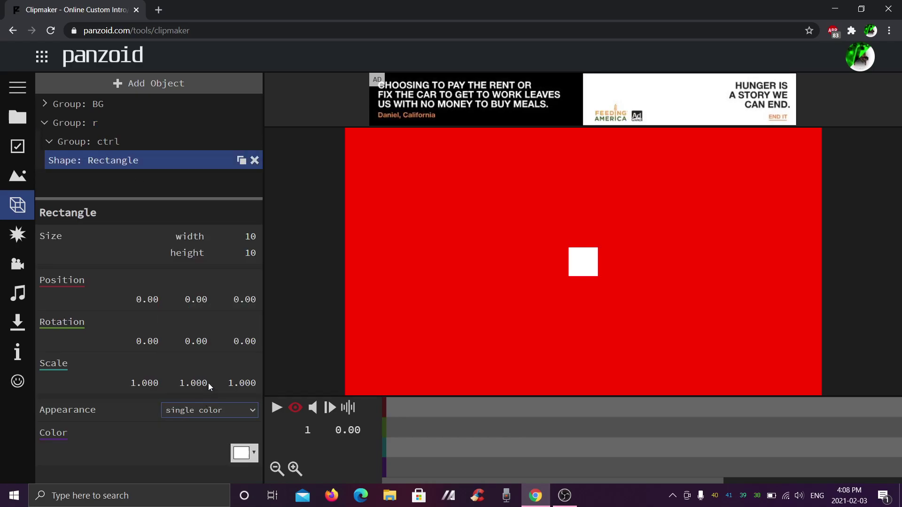
{"action": "left_click", "coordinate": [205, 392]}
Set the rectangle's roughness and metalness both to 0.
{"action": "scroll", "coordinate": [230, 310], "scroll_direction": "down", "scroll_amount": 6}
{"action": "left_click", "coordinate": [234, 265]}
{"action": "type", "text": "0"}
{"action": "left_click", "coordinate": [240, 286]}
{"action": "type", "text": "0"}
{"action": "left_click", "coordinate": [301, 298]}
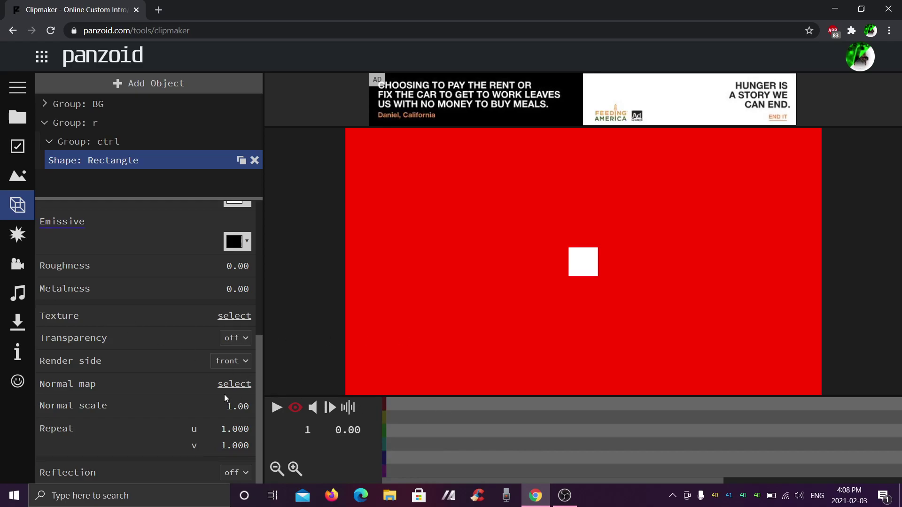
Turn transparency on and browse for a texture image in the PARTICLES folder.
{"action": "left_click", "coordinate": [230, 339]}
{"action": "left_click", "coordinate": [229, 362]}
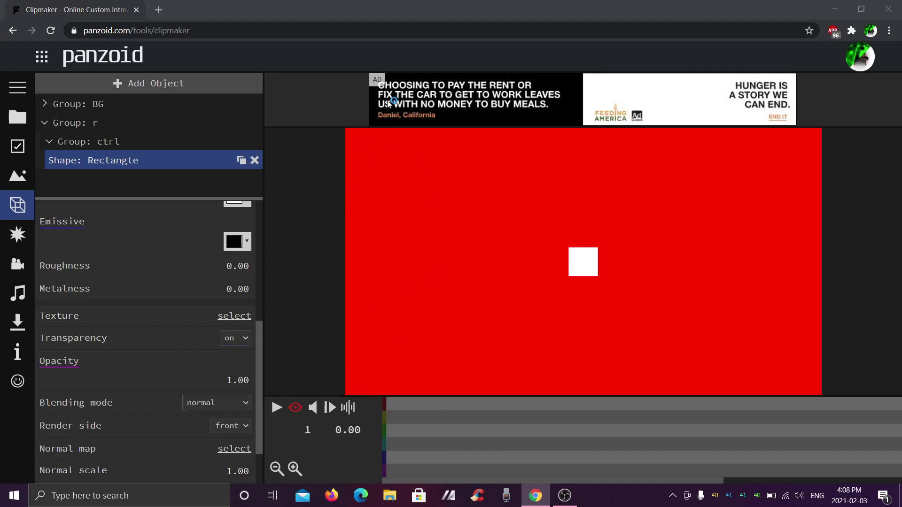
{"action": "left_click", "coordinate": [234, 316]}
Load the white chevron image as the texture and size the rectangle 1500 by 800.
{"action": "scroll", "coordinate": [376, 235], "scroll_direction": "down", "scroll_amount": 2}
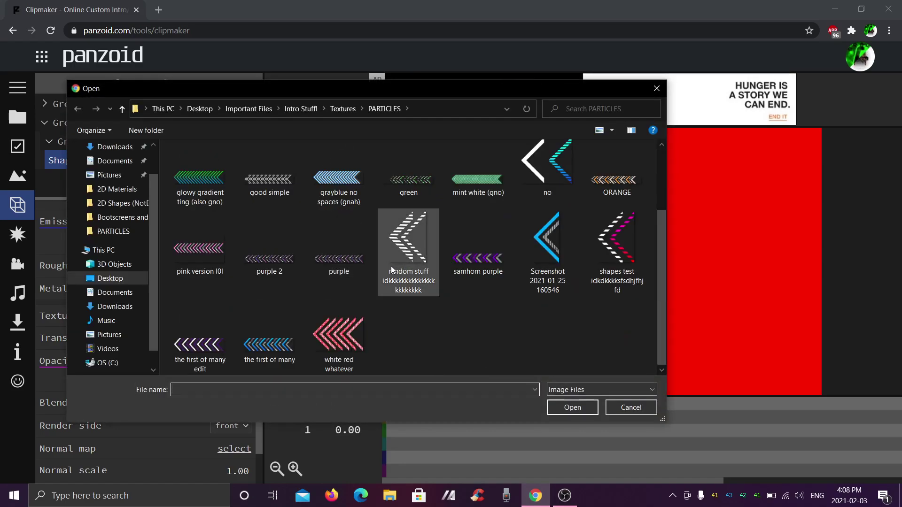
{"action": "double_click", "coordinate": [425, 251]}
{"action": "scroll", "coordinate": [243, 234], "scroll_direction": "up", "scroll_amount": 10}
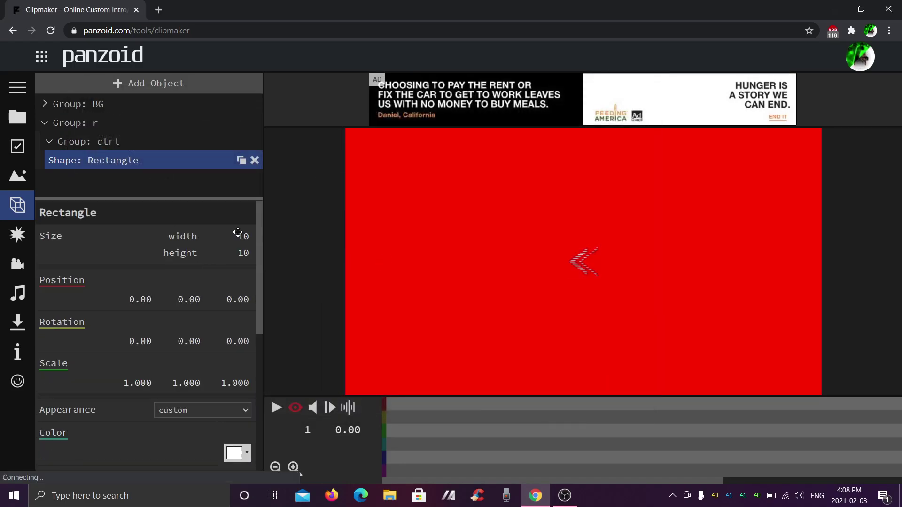
{"action": "left_click", "coordinate": [243, 235]}
{"action": "type", "text": "1500"}
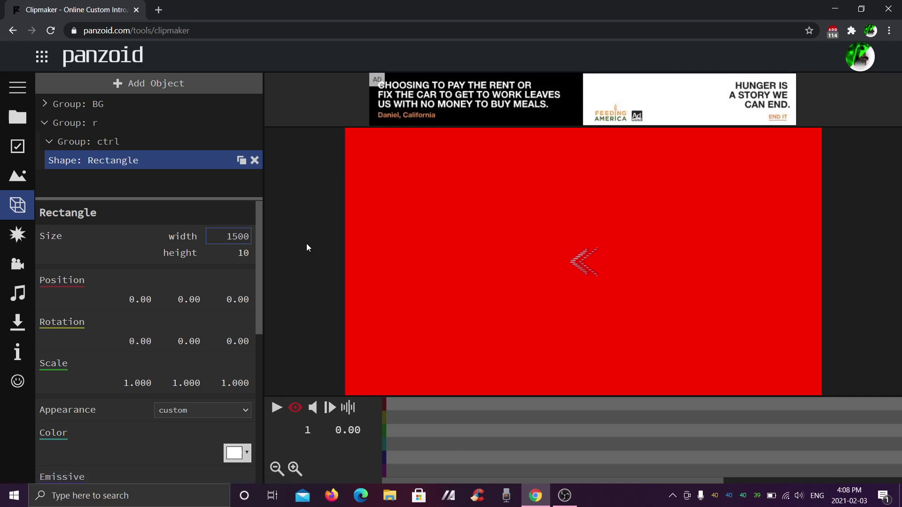
{"action": "key", "text": "Return"}
{"action": "left_click", "coordinate": [248, 252]}
{"action": "type", "text": "1"}
{"action": "key", "text": "BackSpace"}
{"action": "type", "text": "800"}
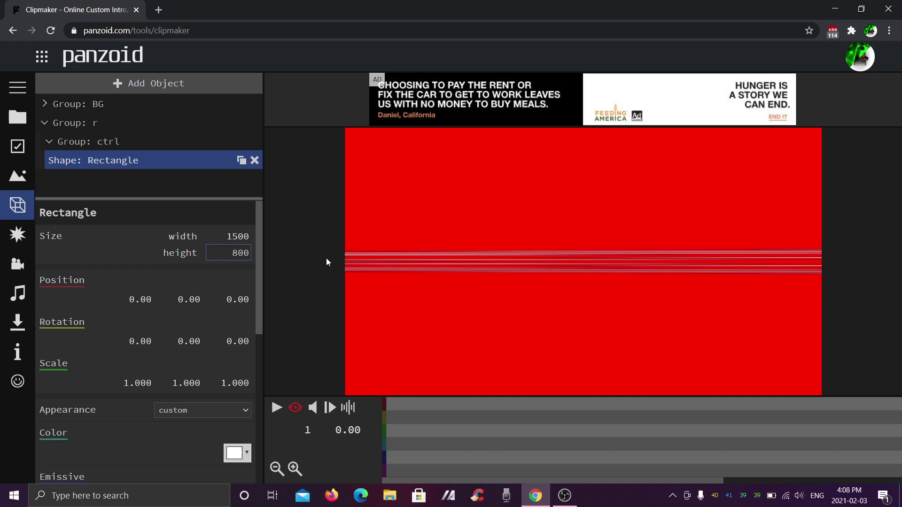
{"action": "key", "text": "Return"}
Scrub the texture repeat up to about 6.16 horizontally and 8.2 vertically.
{"action": "scroll", "coordinate": [214, 291], "scroll_direction": "down", "scroll_amount": 8}
{"action": "left_click_drag", "start_coordinate": [233, 436], "coordinate": [311, 434]}
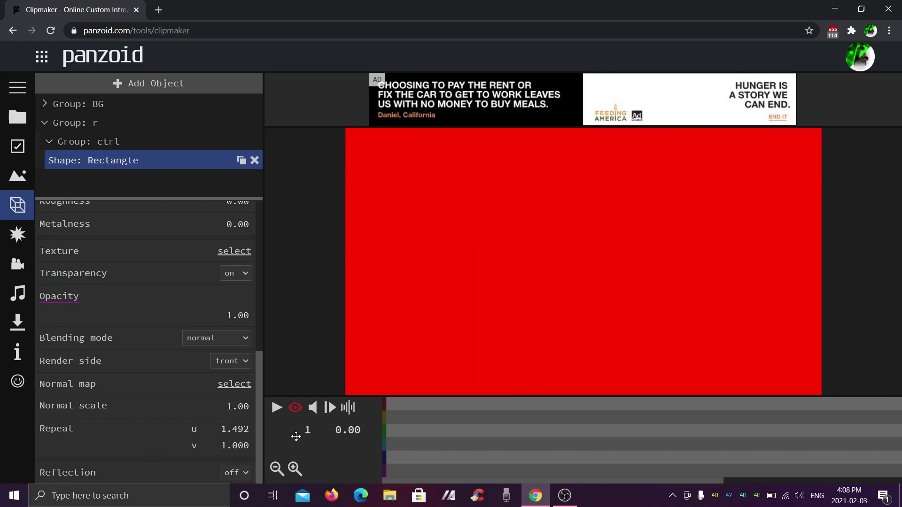
{"action": "left_click_drag", "start_coordinate": [228, 446], "coordinate": [410, 448]}
{"action": "left_click_drag", "start_coordinate": [237, 449], "coordinate": [282, 441]}
{"action": "left_click", "coordinate": [297, 410]}
{"action": "left_click_drag", "start_coordinate": [489, 277], "coordinate": [639, 230]}
{"action": "left_click_drag", "start_coordinate": [240, 427], "coordinate": [463, 338]}
{"action": "left_click", "coordinate": [295, 408]}
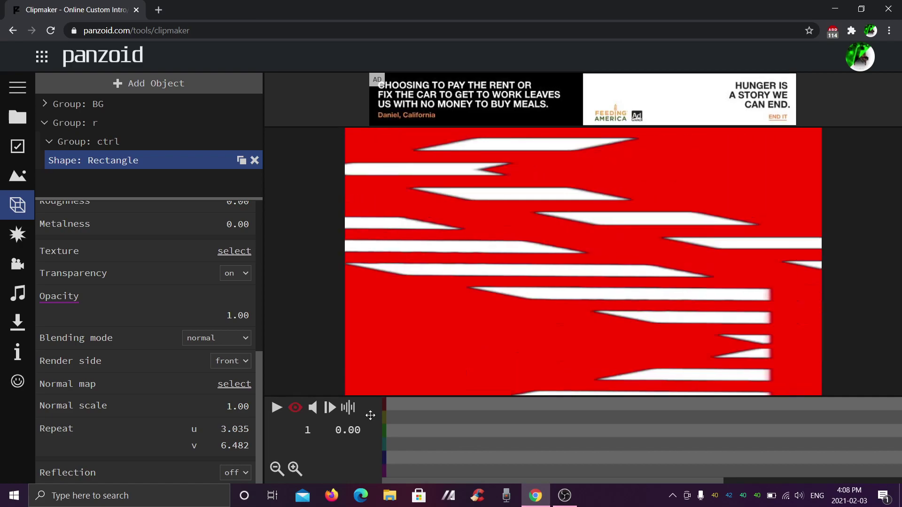
{"action": "left_click_drag", "start_coordinate": [212, 422], "coordinate": [620, 419]}
{"action": "left_click_drag", "start_coordinate": [247, 422], "coordinate": [352, 409]}
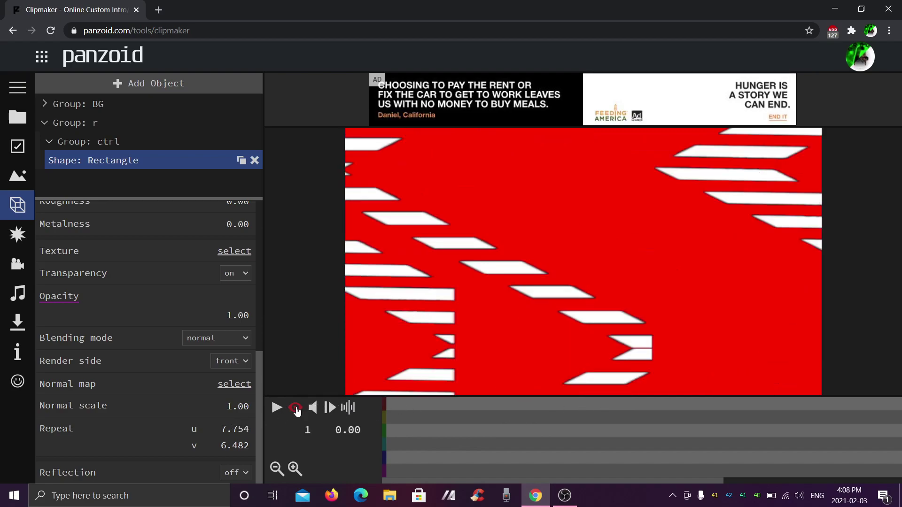
{"action": "left_click_drag", "start_coordinate": [240, 443], "coordinate": [513, 449]}
Set the horizontal texture repeat to 15 and raise the vertical repeat to about 9.
{"action": "left_click", "coordinate": [310, 410]}
{"action": "left_click", "coordinate": [296, 408]}
{"action": "left_click_drag", "start_coordinate": [240, 433], "coordinate": [864, 350]}
{"action": "left_click_drag", "start_coordinate": [231, 432], "coordinate": [399, 431]}
{"action": "left_click", "coordinate": [238, 429]}
{"action": "type", "text": "15"}
{"action": "key", "text": "Return"}
{"action": "left_click", "coordinate": [295, 407]}
{"action": "left_click_drag", "start_coordinate": [236, 445], "coordinate": [630, 338]}
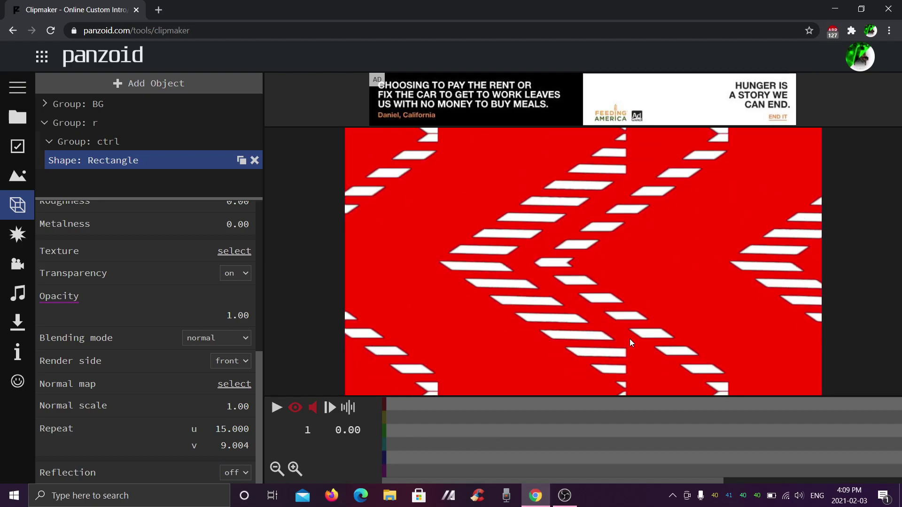
{"action": "mouse_move", "coordinate": [247, 440]}
{"action": "left_mouse_down"}
{"action": "mouse_move", "coordinate": [252, 428]}
{"action": "mouse_move", "coordinate": [239, 438]}
{"action": "left_mouse_up"}
Scrub the chevron rectangle's height from 800 in stages up to 1303.
{"action": "scroll", "coordinate": [117, 249], "scroll_direction": "up", "scroll_amount": 4}
{"action": "scroll", "coordinate": [117, 246], "scroll_direction": "up", "scroll_amount": 3}
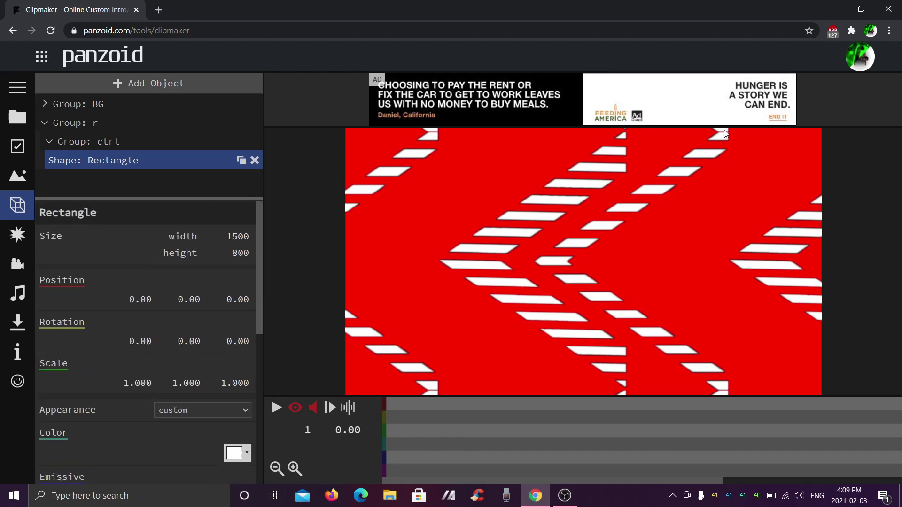
{"action": "left_click_drag", "start_coordinate": [241, 253], "coordinate": [433, 267]}
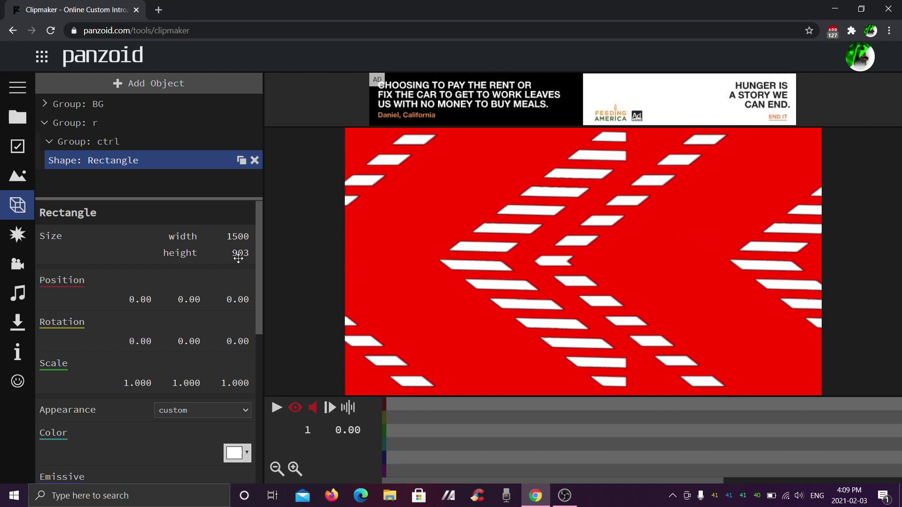
{"action": "left_click_drag", "start_coordinate": [240, 253], "coordinate": [618, 293]}
{"action": "left_click_drag", "start_coordinate": [241, 263], "coordinate": [357, 292]}
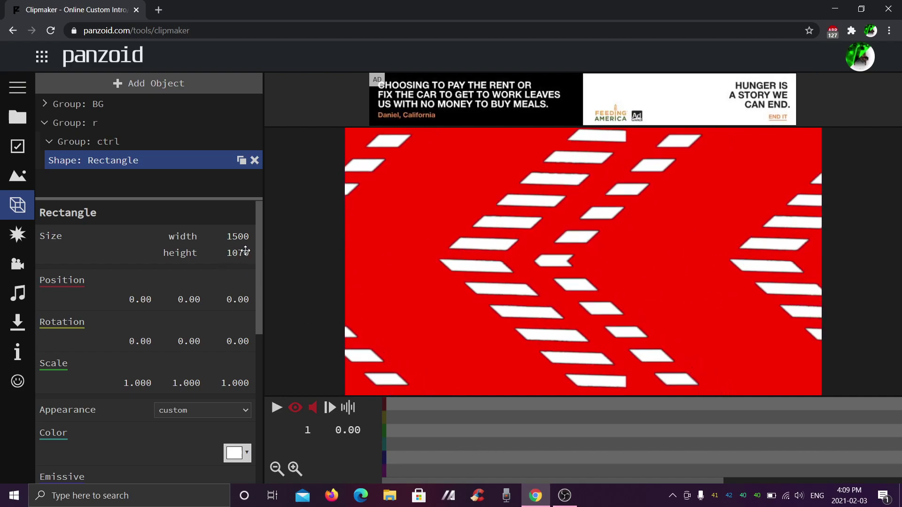
{"action": "left_click_drag", "start_coordinate": [246, 251], "coordinate": [384, 297]}
{"action": "left_click_drag", "start_coordinate": [244, 253], "coordinate": [593, 278]}
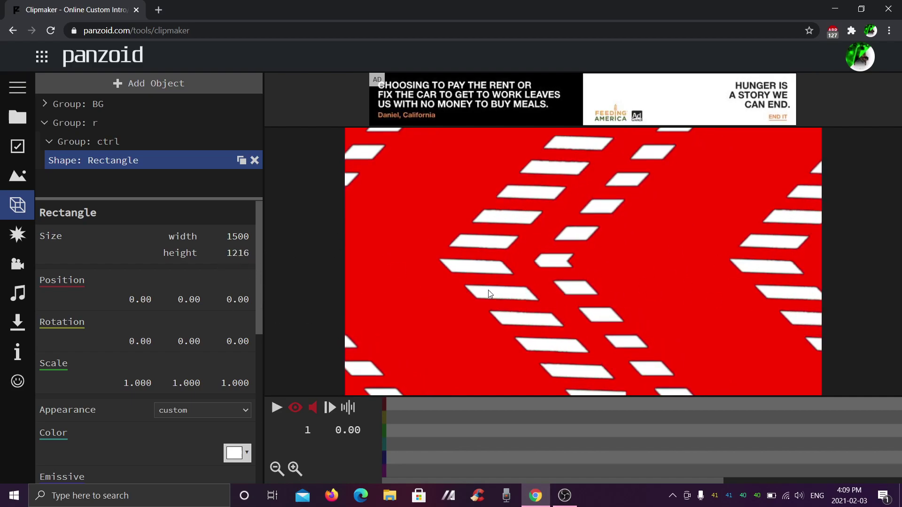
{"action": "left_click_drag", "start_coordinate": [235, 252], "coordinate": [336, 263]}
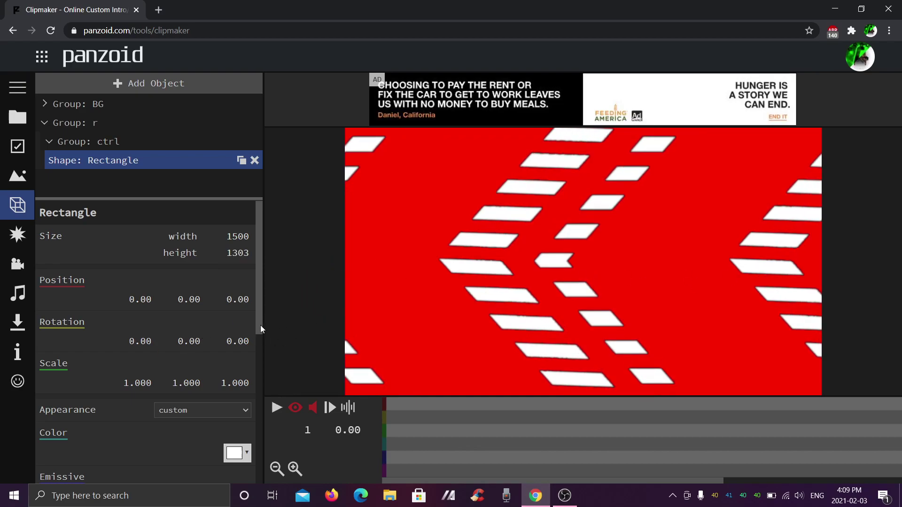
{"action": "scroll", "coordinate": [223, 265], "scroll_direction": "down", "scroll_amount": 7}
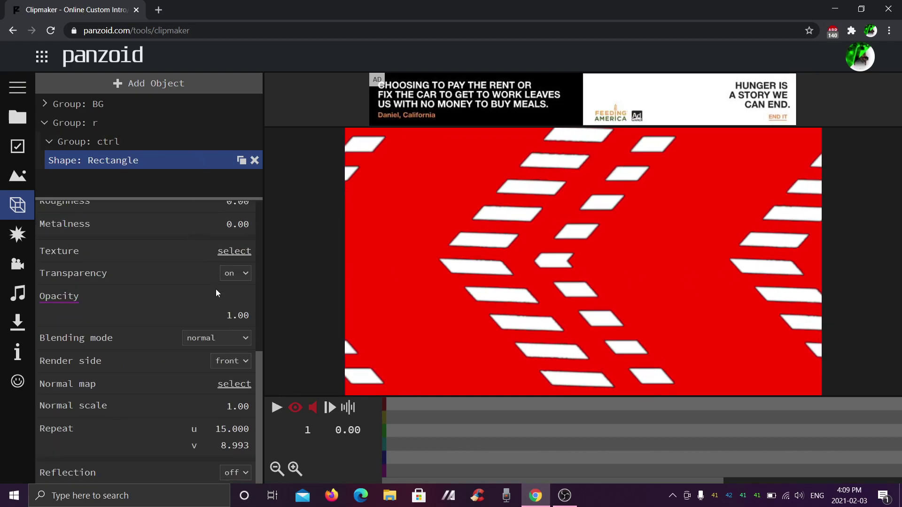
{"action": "left_click", "coordinate": [111, 125]}
Give group r a Y rotation of -5.9 and a Z rotation of 180.
{"action": "left_click", "coordinate": [203, 397]}
{"action": "key", "text": "BackSpace"}
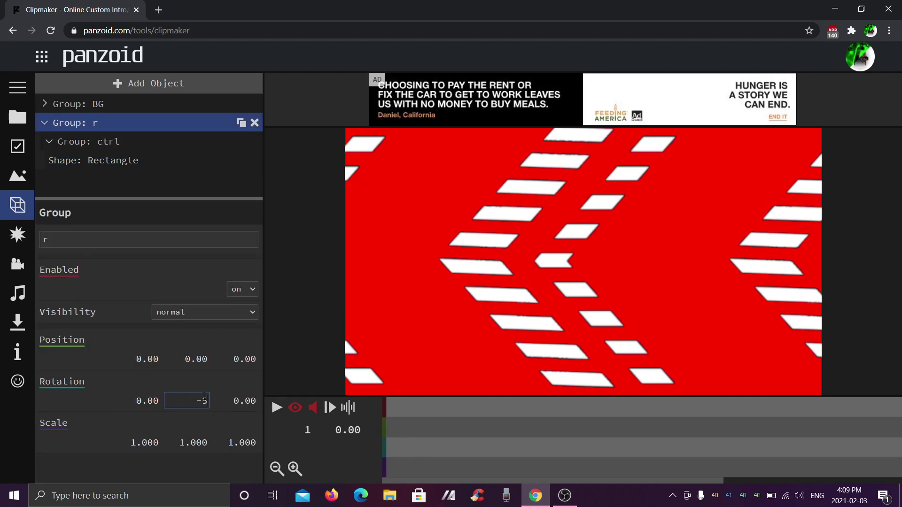
{"action": "type", "text": "-5.9"}
{"action": "key", "text": "Return"}
{"action": "left_click", "coordinate": [248, 400]}
{"action": "type", "text": "180"}
{"action": "key", "text": "Return"}
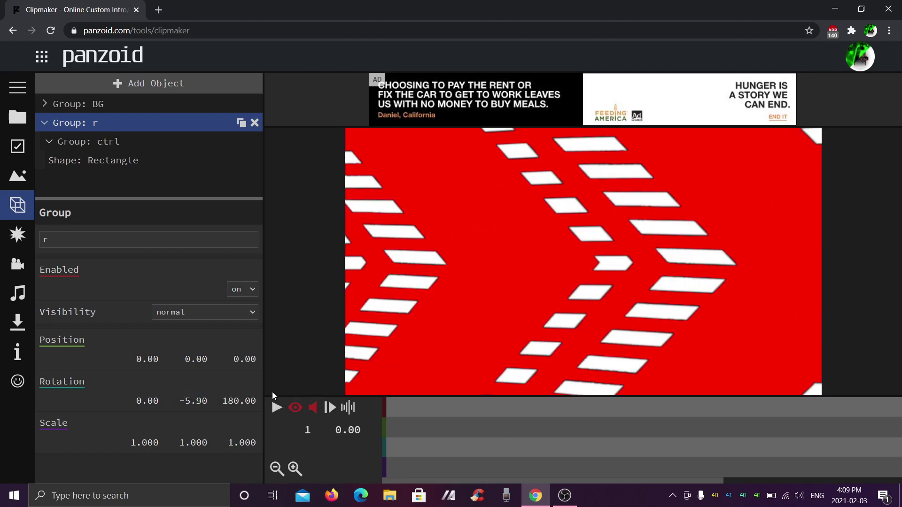
Push the rectangle inside ctrl back to Z position -99.
{"action": "left_click", "coordinate": [105, 141]}
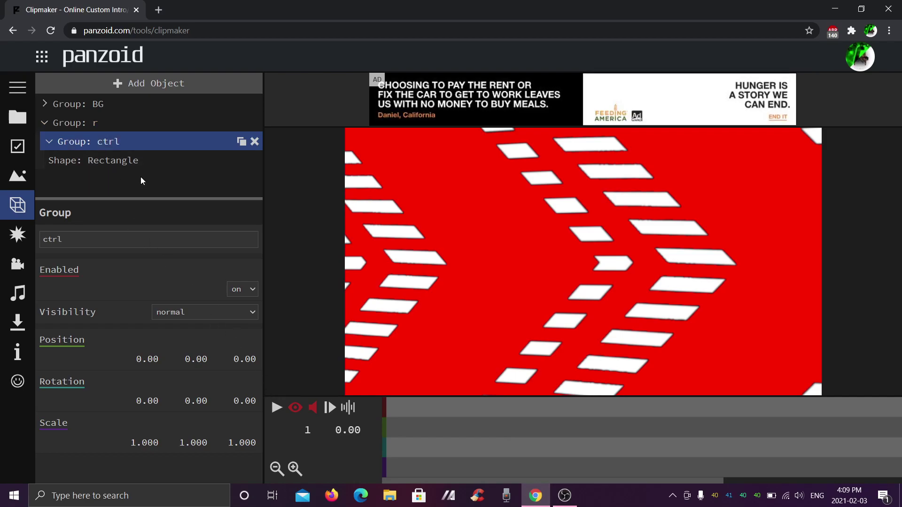
{"action": "left_click", "coordinate": [131, 161]}
{"action": "left_click", "coordinate": [123, 141]}
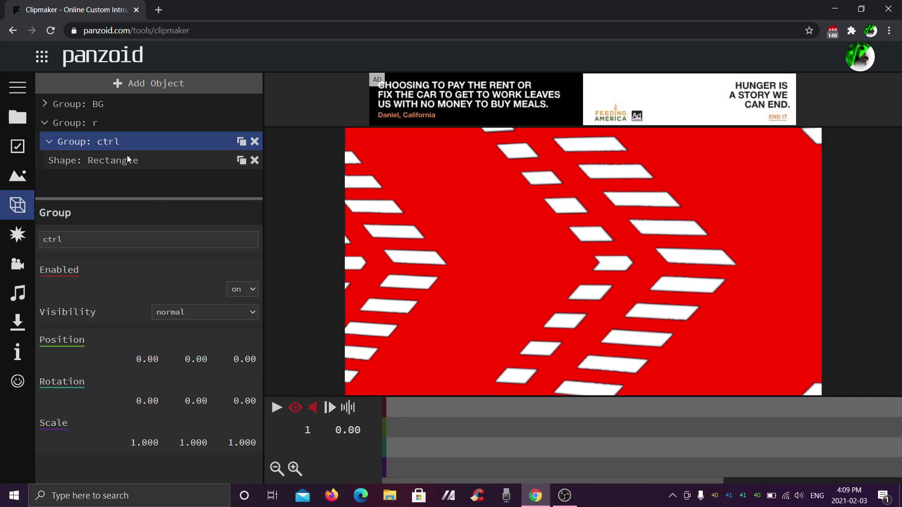
{"action": "left_click", "coordinate": [140, 160]}
{"action": "left_click", "coordinate": [232, 293]}
{"action": "type", "text": "-"}
{"action": "key", "text": "Return"}
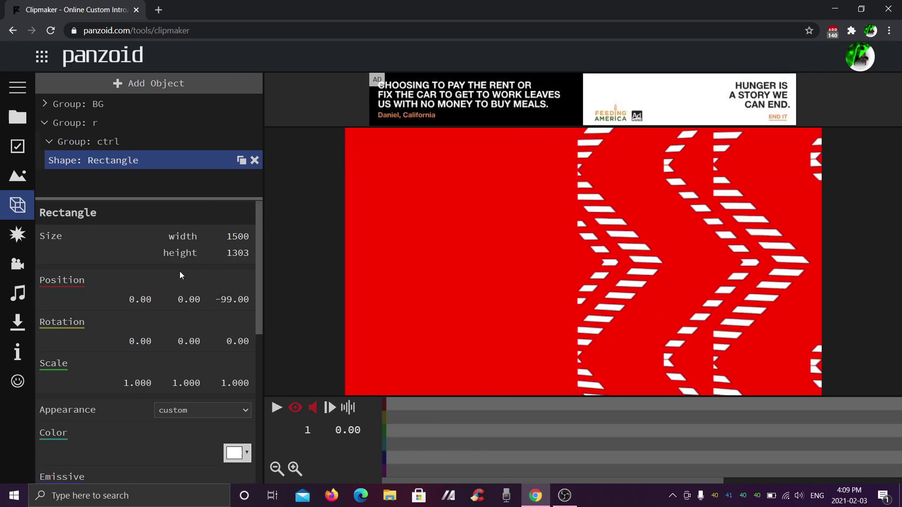
Lower the texture's vertical repeat to 7.004.
{"action": "scroll", "coordinate": [212, 362], "scroll_direction": "down", "scroll_amount": 8}
{"action": "scroll", "coordinate": [230, 363], "scroll_direction": "up", "scroll_amount": 5}
{"action": "scroll", "coordinate": [238, 347], "scroll_direction": "down", "scroll_amount": 5}
{"action": "left_click_drag", "start_coordinate": [233, 445], "coordinate": [163, 472]}
{"action": "left_click_drag", "start_coordinate": [287, 437], "coordinate": [235, 454]}
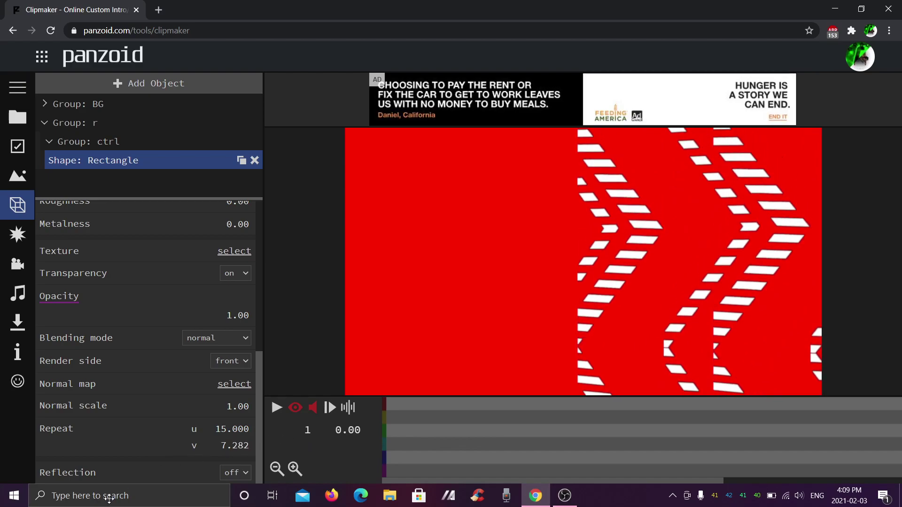
{"action": "left_click_drag", "start_coordinate": [186, 476], "coordinate": [219, 464]}
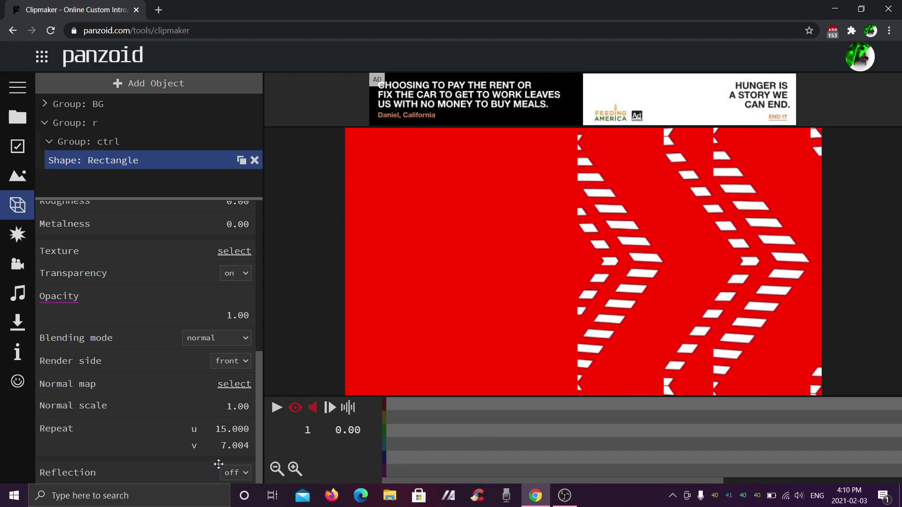
Raise the rectangle's height to about 1592 and retune repeat to 14.68 by 6.982.
{"action": "scroll", "coordinate": [219, 462], "scroll_direction": "up", "scroll_amount": 7}
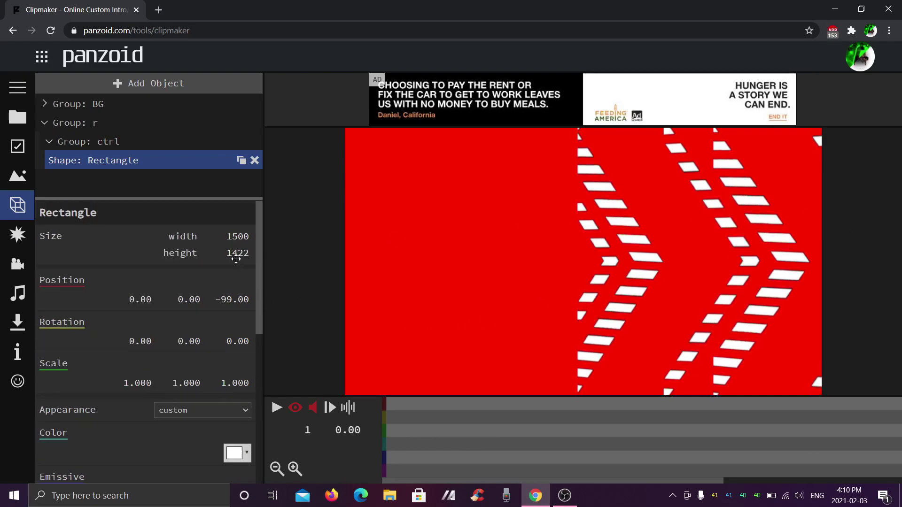
{"action": "left_click_drag", "start_coordinate": [236, 259], "coordinate": [398, 305]}
{"action": "left_click_drag", "start_coordinate": [236, 266], "coordinate": [390, 270]}
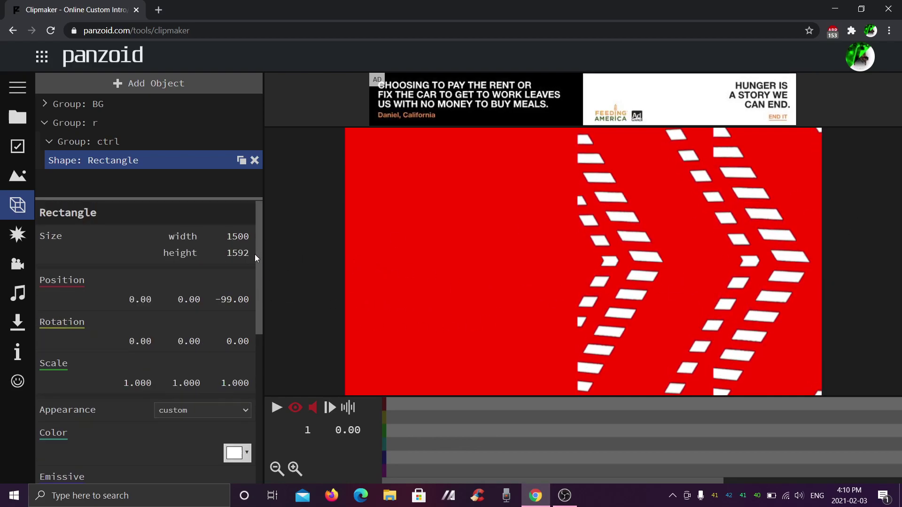
{"action": "left_click_drag", "start_coordinate": [259, 253], "coordinate": [242, 409]}
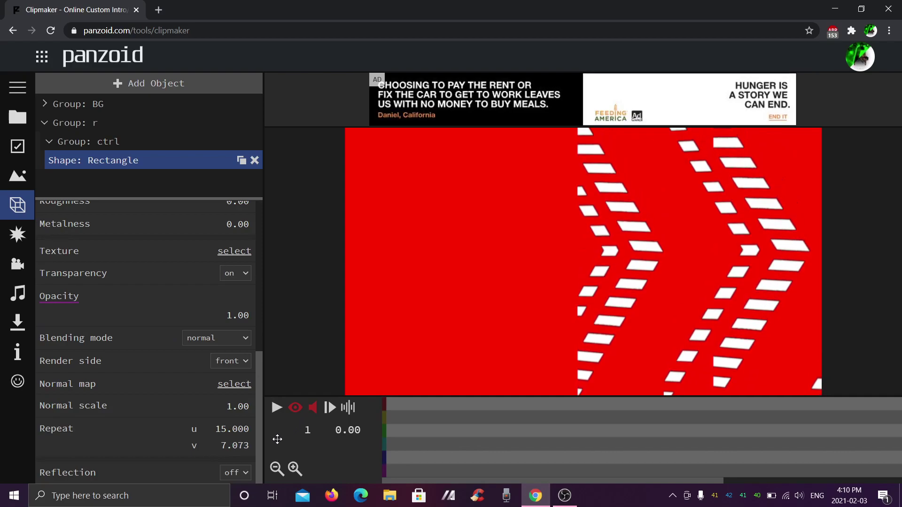
{"action": "left_click_drag", "start_coordinate": [278, 439], "coordinate": [297, 342]}
{"action": "left_click_drag", "start_coordinate": [236, 429], "coordinate": [162, 487]}
{"action": "left_click_drag", "start_coordinate": [238, 435], "coordinate": [653, 386]}
Set the rectangle's height to 1586 and its width to 2500.
{"action": "scroll", "coordinate": [230, 242], "scroll_direction": "up", "scroll_amount": 7}
{"action": "left_click_drag", "start_coordinate": [244, 253], "coordinate": [342, 379]}
{"action": "left_click_drag", "start_coordinate": [234, 230], "coordinate": [171, 299]}
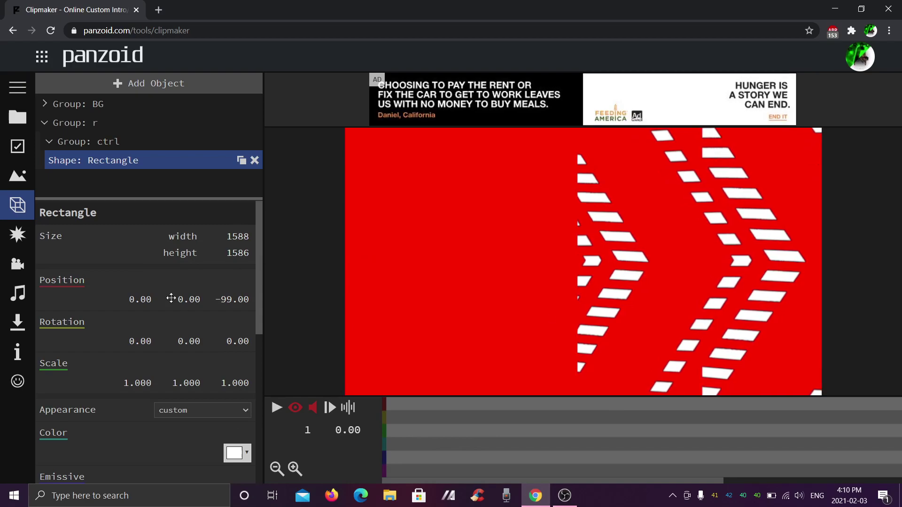
{"action": "left_click_drag", "start_coordinate": [207, 243], "coordinate": [586, 271]}
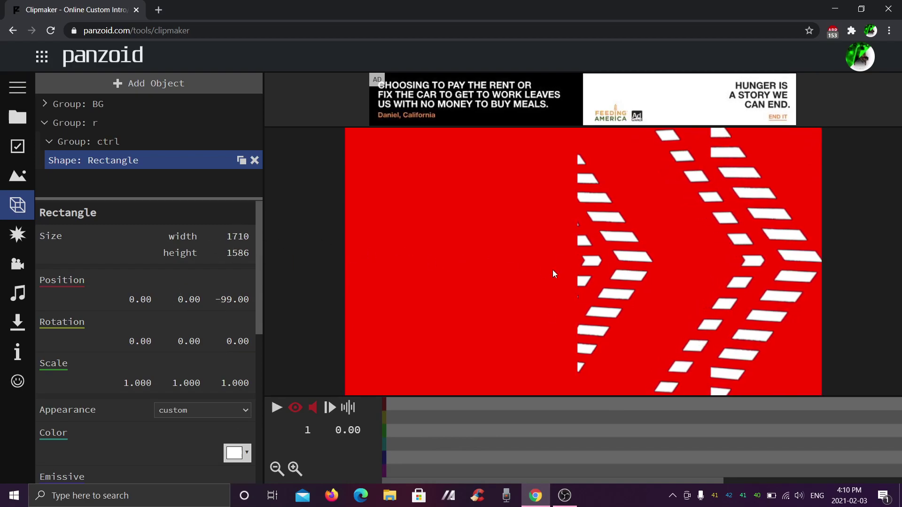
{"action": "left_click_drag", "start_coordinate": [234, 245], "coordinate": [350, 265]}
{"action": "left_click_drag", "start_coordinate": [290, 247], "coordinate": [538, 270]}
{"action": "left_click_drag", "start_coordinate": [352, 249], "coordinate": [322, 264]}
{"action": "left_click", "coordinate": [245, 237]}
{"action": "type", "text": "2500"}
{"action": "key", "text": "Return"}
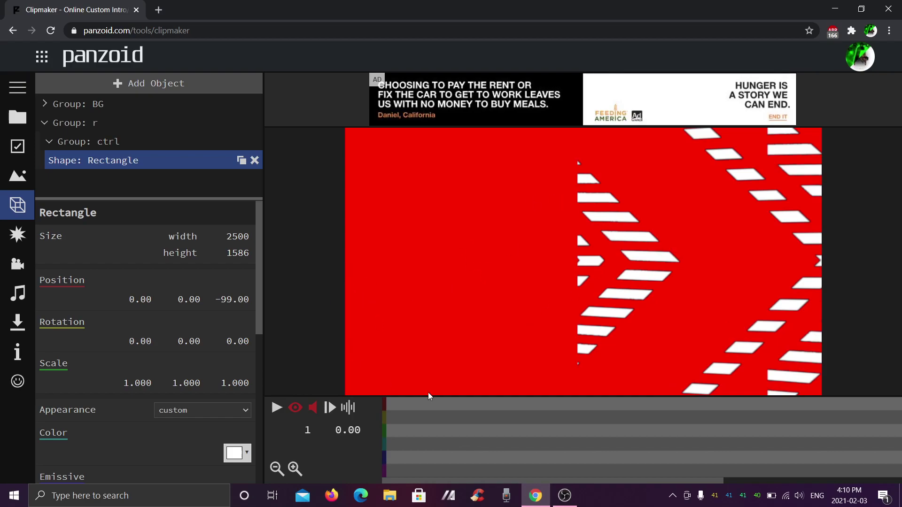
Set the ctrl group's X position to -1000, then scrub it to -749.50.
{"action": "left_click", "coordinate": [120, 140]}
{"action": "mouse_move", "coordinate": [141, 359]}
{"action": "left_mouse_down"}
{"action": "mouse_move", "coordinate": [362, 360]}
{"action": "mouse_move", "coordinate": [506, 376]}
{"action": "mouse_move", "coordinate": [128, 360]}
{"action": "left_mouse_up"}
{"action": "left_click", "coordinate": [127, 360]}
{"action": "type", "text": "-1000"}
{"action": "key", "text": "Return"}
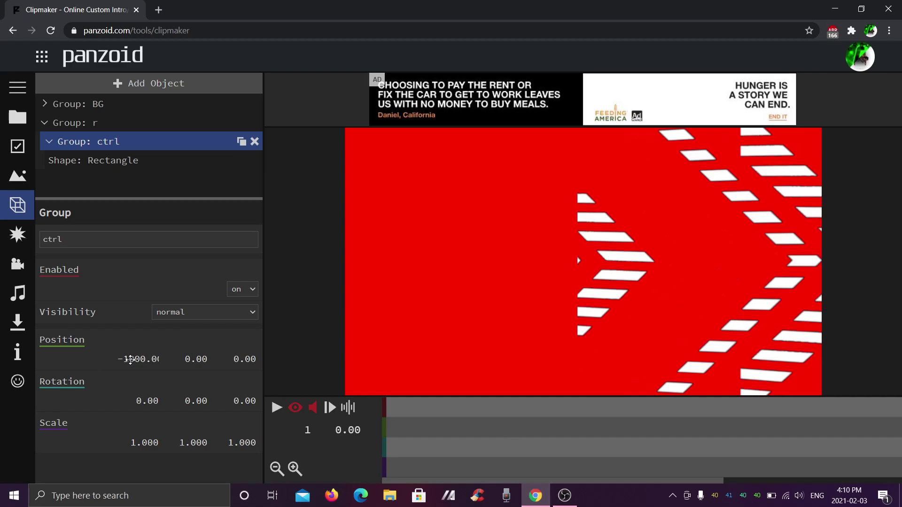
{"action": "left_click_drag", "start_coordinate": [111, 365], "coordinate": [347, 374]}
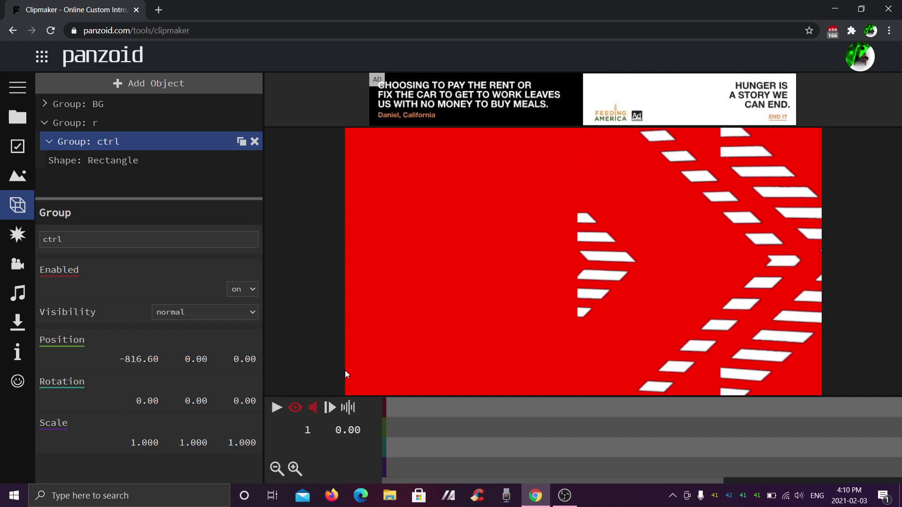
{"action": "left_click_drag", "start_coordinate": [160, 364], "coordinate": [424, 402]}
{"action": "left_click_drag", "start_coordinate": [161, 376], "coordinate": [211, 373]}
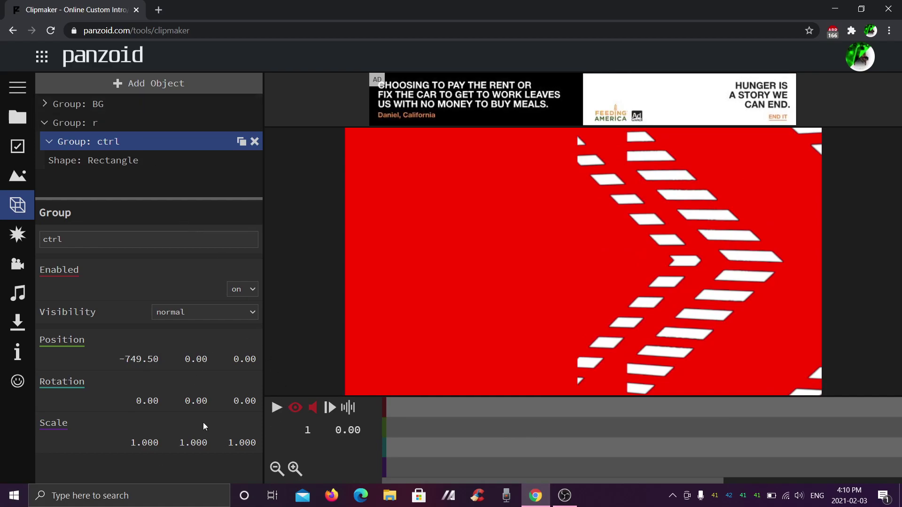
Scale the ctrl group to 1.337 in X and Y and drag its X position to 803.70.
{"action": "left_click_drag", "start_coordinate": [196, 441], "coordinate": [347, 396]}
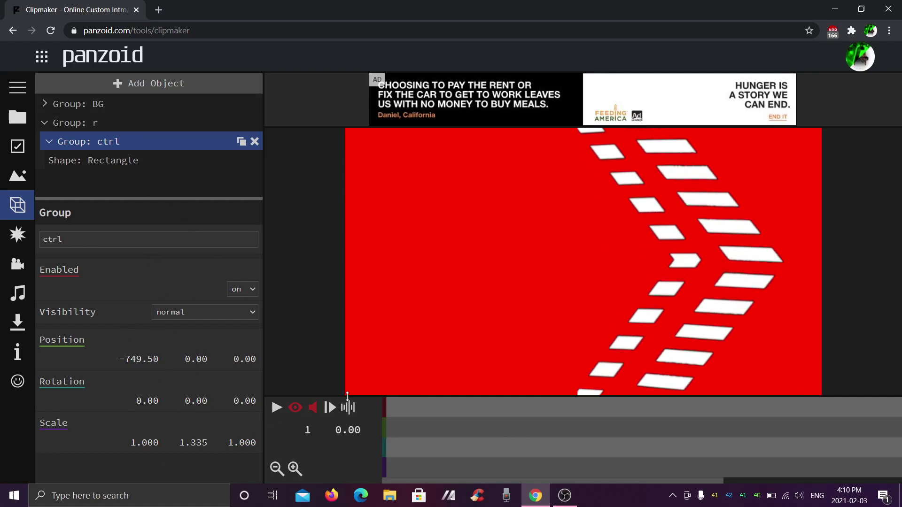
{"action": "left_click", "coordinate": [185, 442]}
{"action": "key", "text": "ctrl+c"}
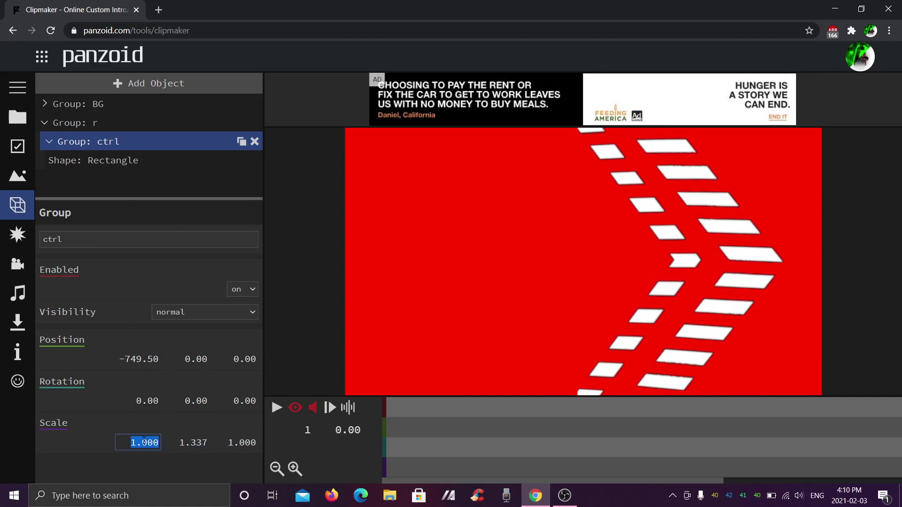
{"action": "left_click", "coordinate": [145, 443]}
{"action": "key", "text": "ctrl+v"}
{"action": "left_click", "coordinate": [332, 338]}
{"action": "left_click_drag", "start_coordinate": [144, 358], "coordinate": [635, 262]}
{"action": "left_click_drag", "start_coordinate": [138, 357], "coordinate": [314, 358]}
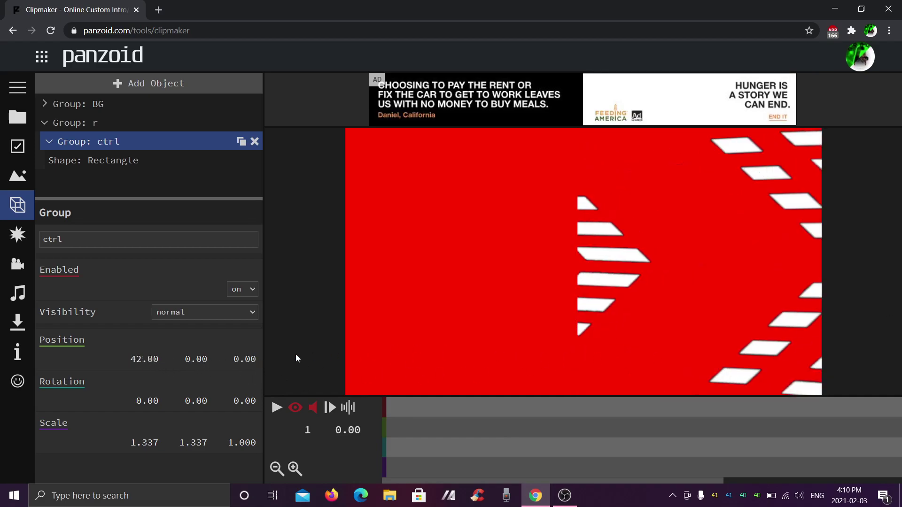
{"action": "left_click_drag", "start_coordinate": [131, 360], "coordinate": [231, 382]}
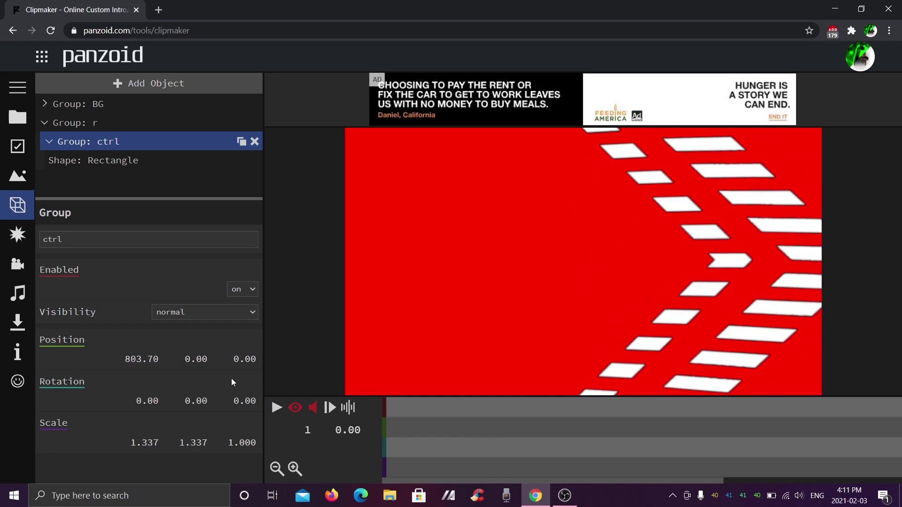
Move the ctrl group from X 1000 out to X 1682.10, leaving the preview plain red.
{"action": "left_click", "coordinate": [138, 358]}
{"action": "type", "text": "1000"}
{"action": "key", "text": "Return"}
{"action": "left_click", "coordinate": [303, 408]}
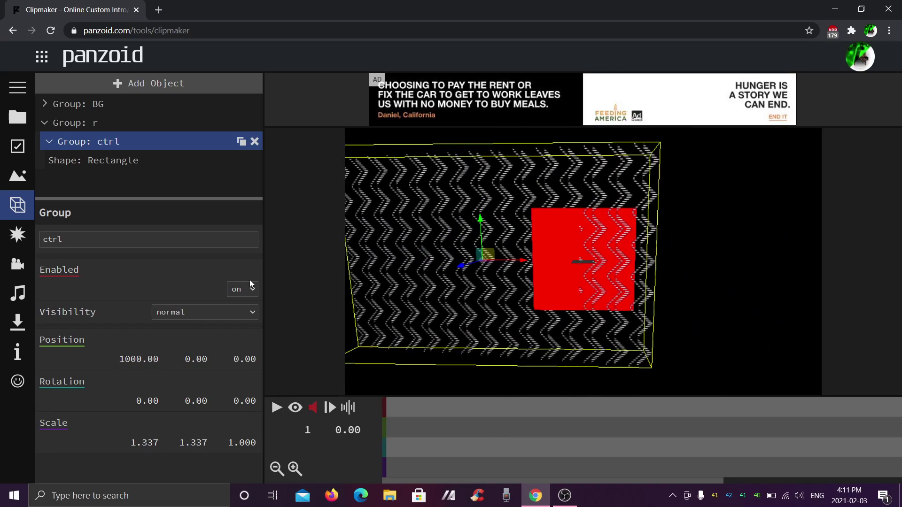
{"action": "left_click_drag", "start_coordinate": [139, 359], "coordinate": [210, 347]}
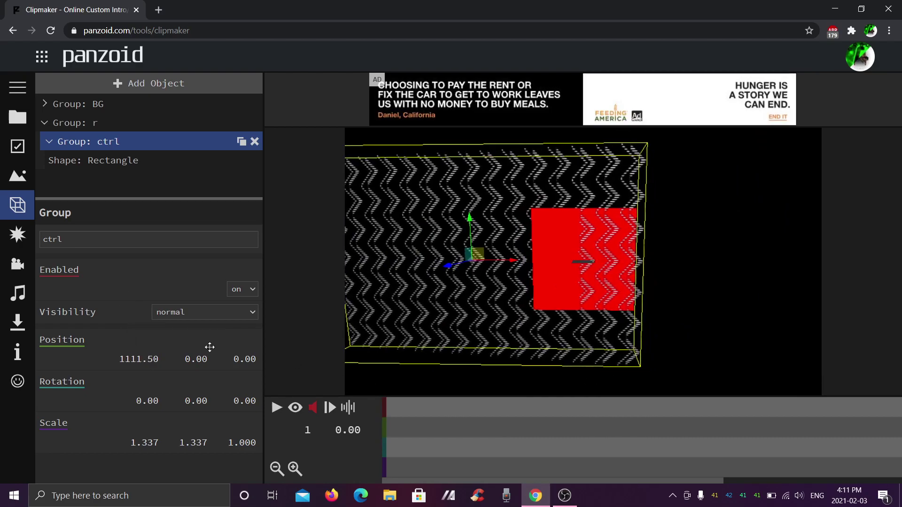
{"action": "left_click", "coordinate": [295, 407]}
{"action": "left_click_drag", "start_coordinate": [138, 359], "coordinate": [195, 353]}
{"action": "left_click_drag", "start_coordinate": [139, 359], "coordinate": [639, 405]}
{"action": "left_click_drag", "start_coordinate": [146, 364], "coordinate": [529, 352]}
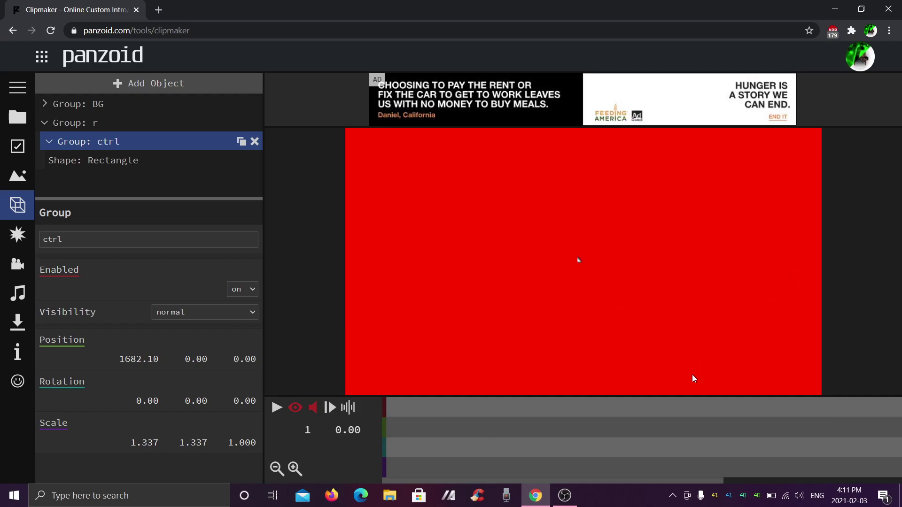
Play back the animation, then rewind the playhead to frame 1.
{"action": "left_click_drag", "start_coordinate": [699, 481], "coordinate": [839, 480]}
{"action": "left_click", "coordinate": [613, 463]}
{"action": "left_click", "coordinate": [385, 408]}
{"action": "left_click", "coordinate": [526, 418]}
{"action": "left_click", "coordinate": [557, 446]}
{"action": "key", "text": "space"}
{"action": "left_click_drag", "start_coordinate": [732, 447], "coordinate": [231, 432]}
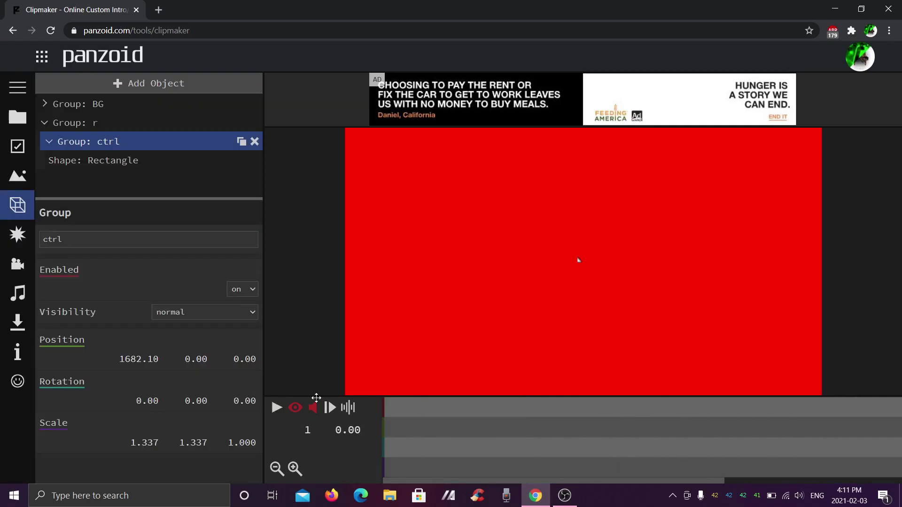
Load a template song from Intro Stuff!\Songs as the clip's audio track.
{"action": "left_click", "coordinate": [14, 298]}
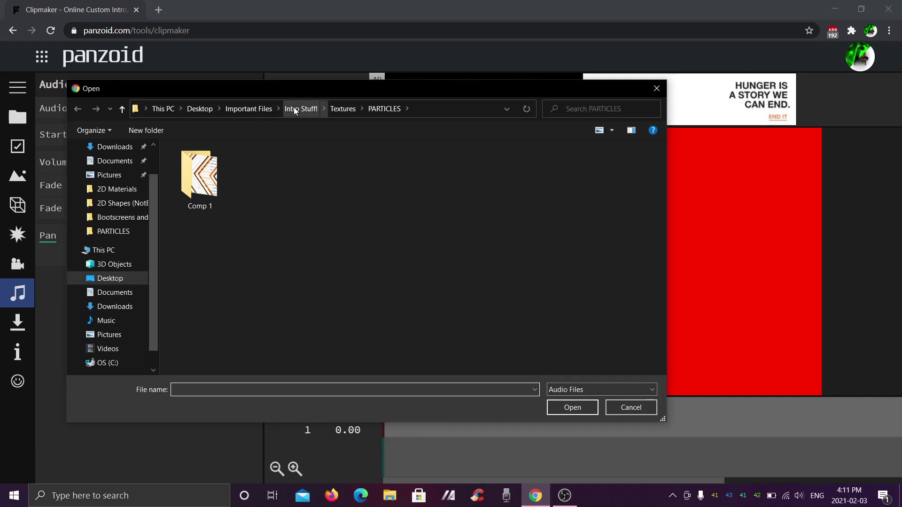
{"action": "left_click", "coordinate": [294, 108]}
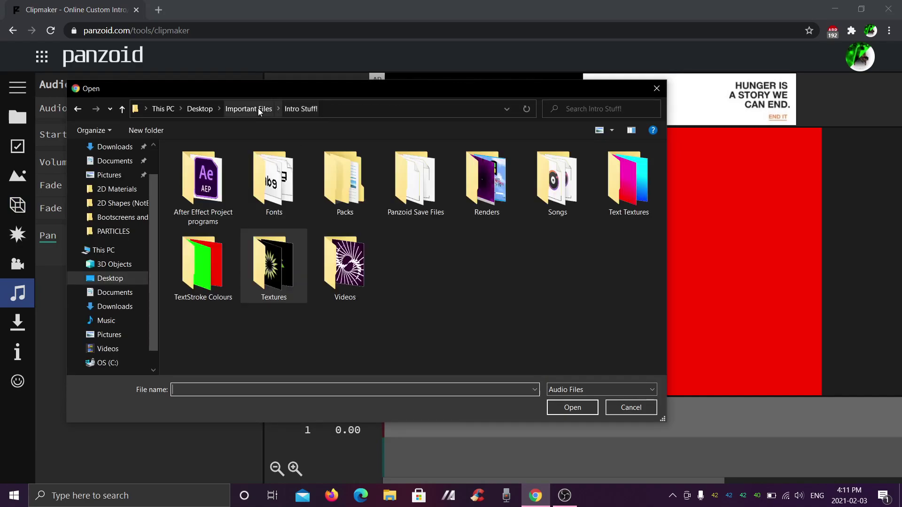
{"action": "double_click", "coordinate": [541, 178]}
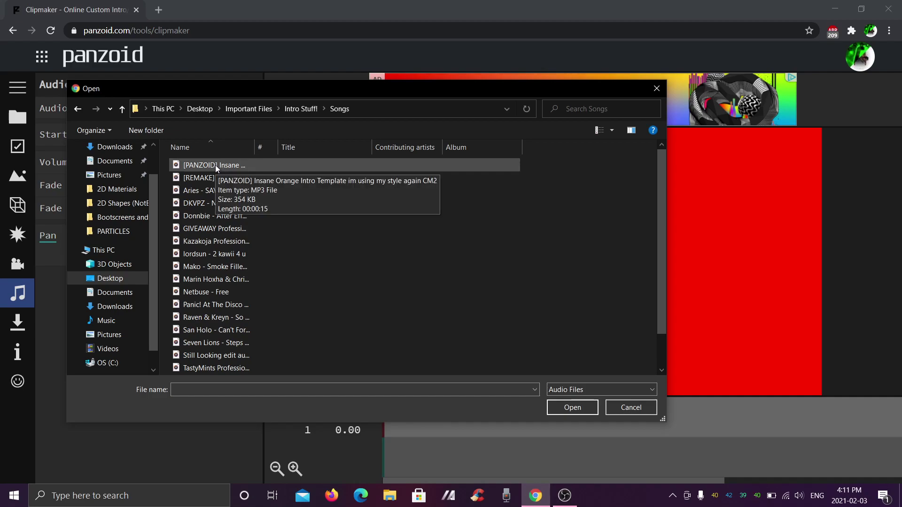
{"action": "scroll", "coordinate": [215, 165], "scroll_direction": "down", "scroll_amount": 1}
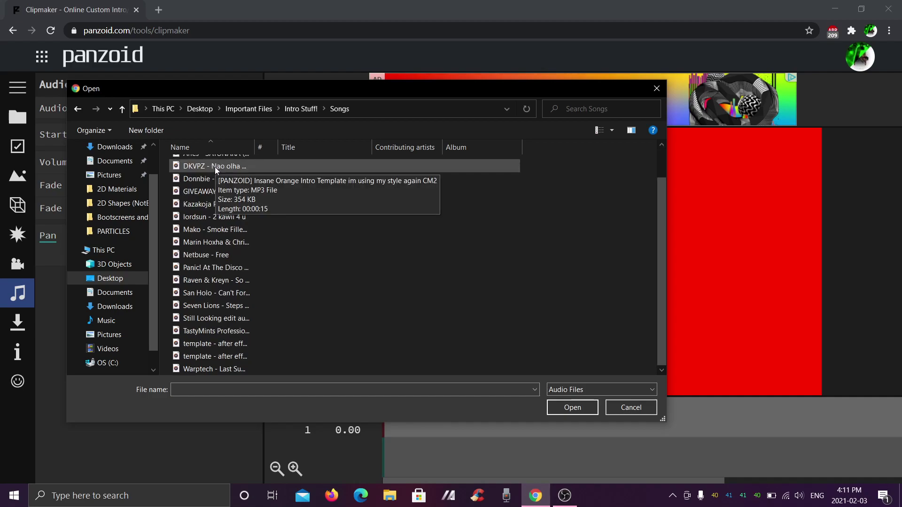
{"action": "left_click", "coordinate": [222, 345]}
{"action": "left_click", "coordinate": [221, 357]}
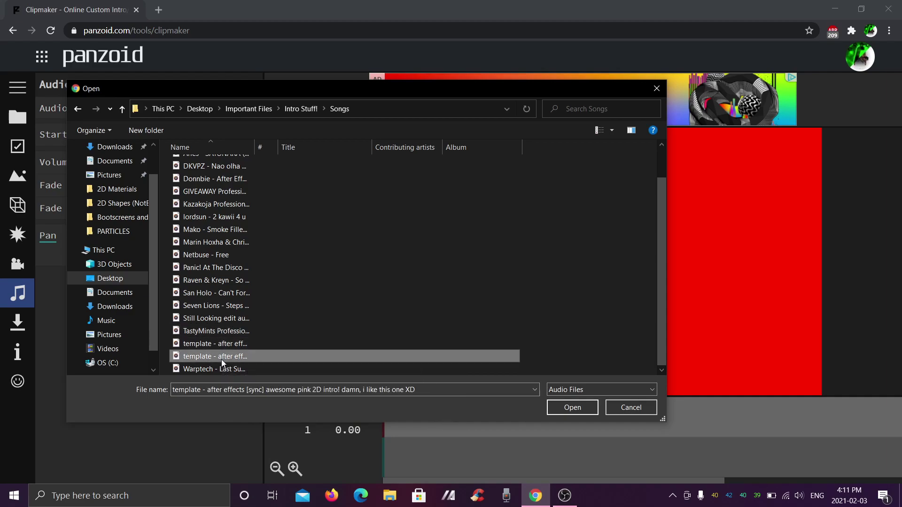
{"action": "double_click", "coordinate": [221, 357]}
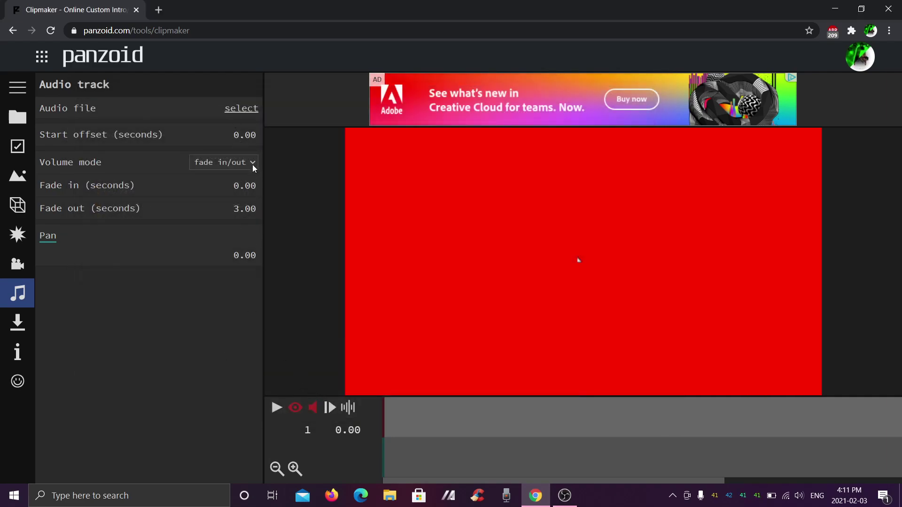
Replace the audio with 'Mako - Smoke Filled Room [Premiere]'.
{"action": "left_click", "coordinate": [235, 111]}
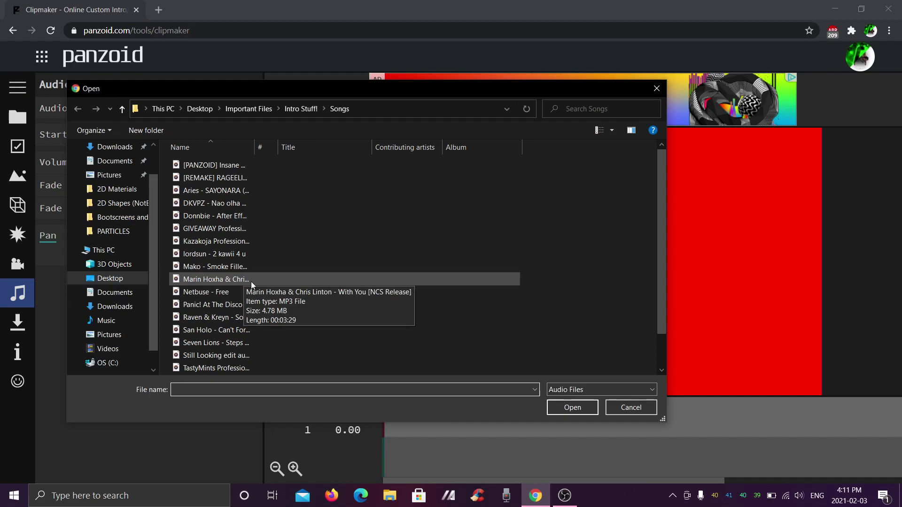
{"action": "left_click", "coordinate": [228, 266]}
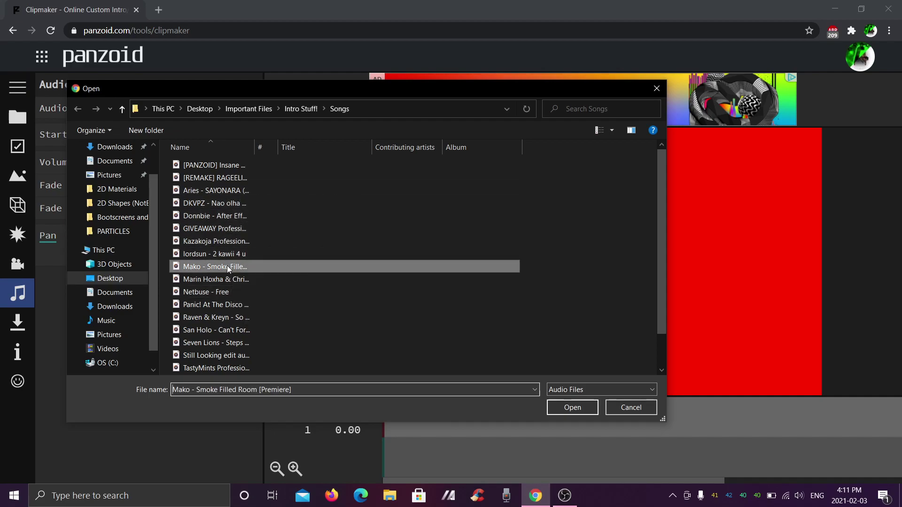
{"action": "double_click", "coordinate": [227, 266]}
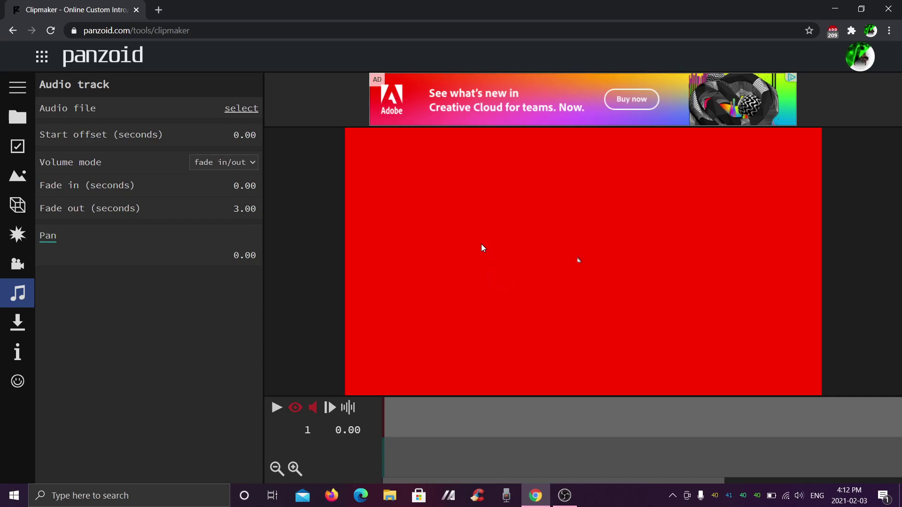
Edit the fade-out duration field, entering 0.
{"action": "left_click", "coordinate": [247, 207]}
{"action": "left_click", "coordinate": [297, 178]}
{"action": "left_click", "coordinate": [255, 212]}
{"action": "type", "text": "0"}
{"action": "left_click", "coordinate": [309, 188]}
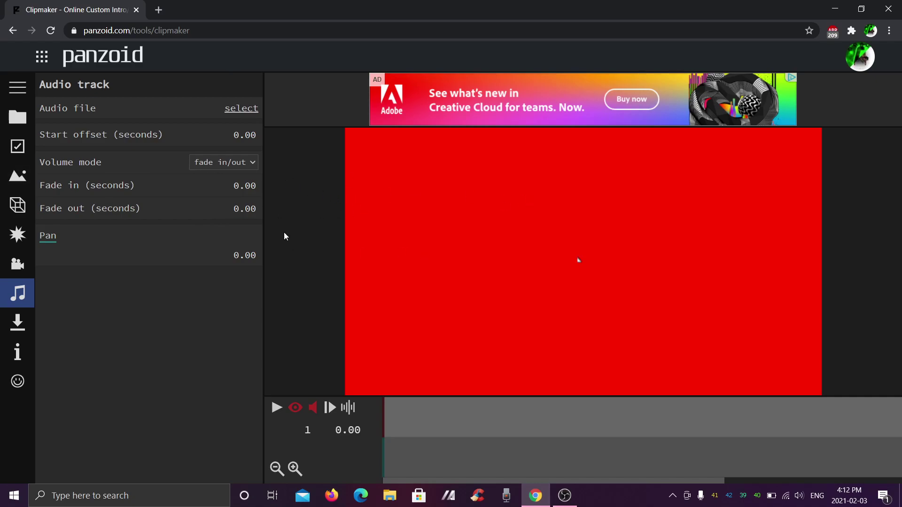
Show the audio waveform on the timeline and play the song from the start.
{"action": "left_click", "coordinate": [18, 146]}
{"action": "left_click", "coordinate": [347, 407]}
{"action": "key", "text": "space"}
{"action": "key", "text": "space"}
{"action": "left_click_drag", "start_coordinate": [458, 428], "coordinate": [382, 427]}
Preview the opening seconds of the clip, ending with the playhead near 1.23 s.
{"action": "key", "text": "space"}
{"action": "key", "text": "space"}
{"action": "left_click_drag", "start_coordinate": [438, 430], "coordinate": [285, 416]}
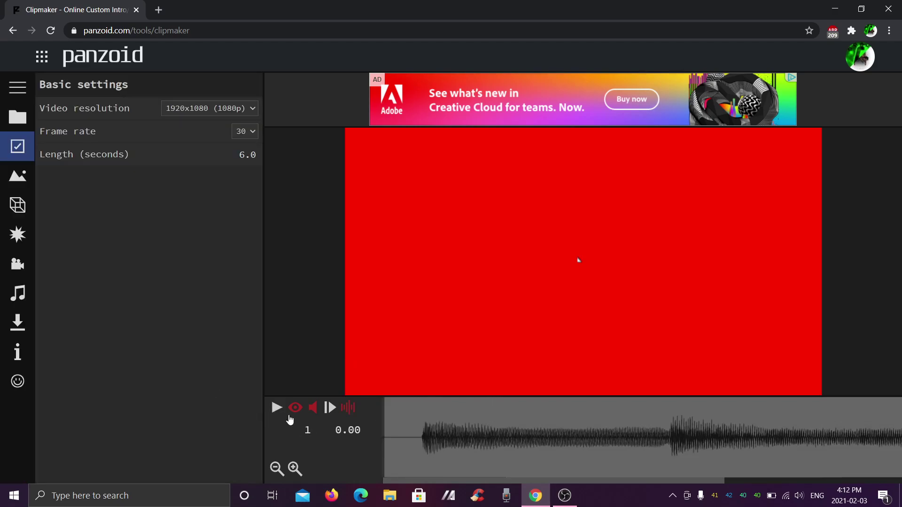
{"action": "left_click_drag", "start_coordinate": [398, 429], "coordinate": [840, 419]}
{"action": "key", "text": "space"}
{"action": "key", "text": "space"}
{"action": "left_click_drag", "start_coordinate": [621, 439], "coordinate": [221, 423]}
{"action": "key", "text": "space"}
{"action": "key", "text": "space"}
{"action": "left_click", "coordinate": [315, 408]}
{"action": "key", "text": "space"}
{"action": "left_click_drag", "start_coordinate": [434, 445], "coordinate": [380, 442]}
{"action": "left_click", "coordinate": [724, 430]}
{"action": "key", "text": "space"}
{"action": "left_click_drag", "start_coordinate": [795, 436], "coordinate": [49, 137]}
Set the clip length to 170 seconds.
{"action": "left_click", "coordinate": [240, 153]}
{"action": "type", "text": "15"}
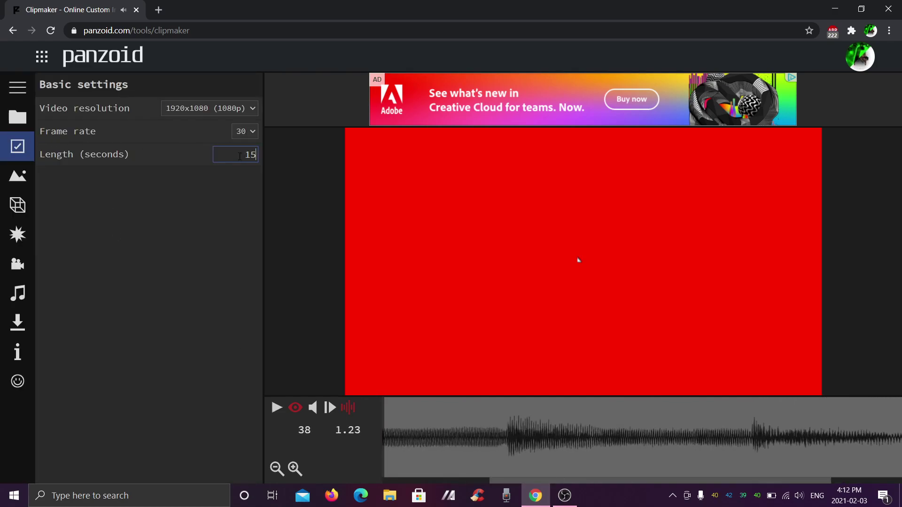
{"action": "key", "text": "Return"}
Scrub ahead through the music and stop just before 65 seconds, around 64.7 s.
{"action": "key", "text": "space"}
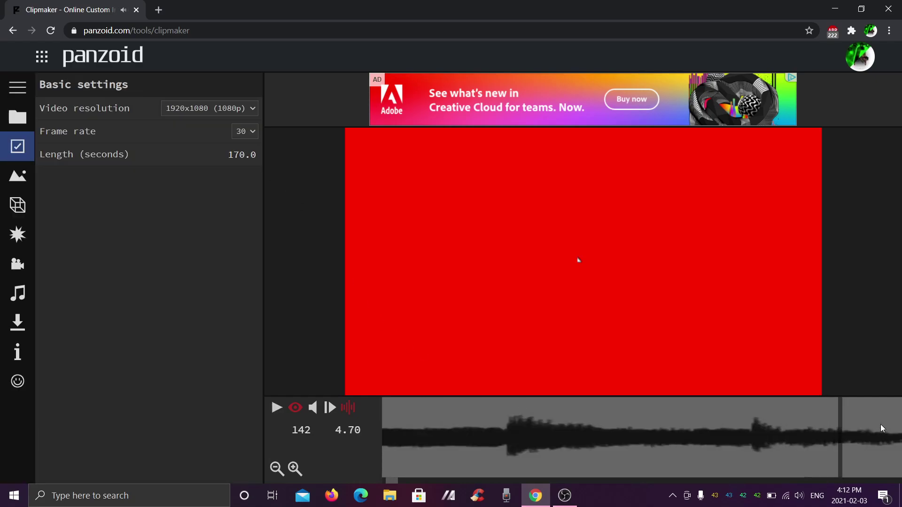
{"action": "left_click_drag", "start_coordinate": [733, 435], "coordinate": [898, 434]}
{"action": "left_click_drag", "start_coordinate": [752, 433], "coordinate": [898, 433]}
{"action": "left_click_drag", "start_coordinate": [752, 433], "coordinate": [898, 433]}
{"action": "left_click_drag", "start_coordinate": [704, 434], "coordinate": [898, 436]}
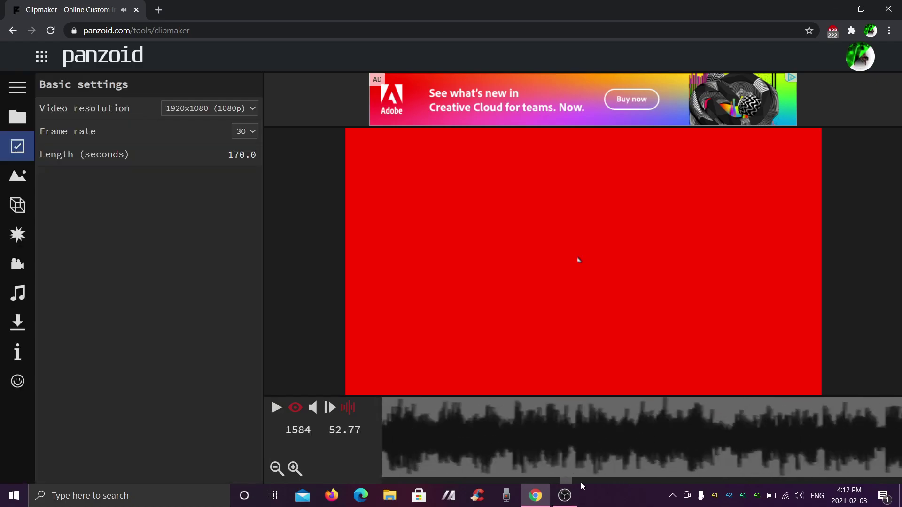
{"action": "left_click_drag", "start_coordinate": [413, 437], "coordinate": [386, 435]}
{"action": "left_click", "coordinate": [473, 431]}
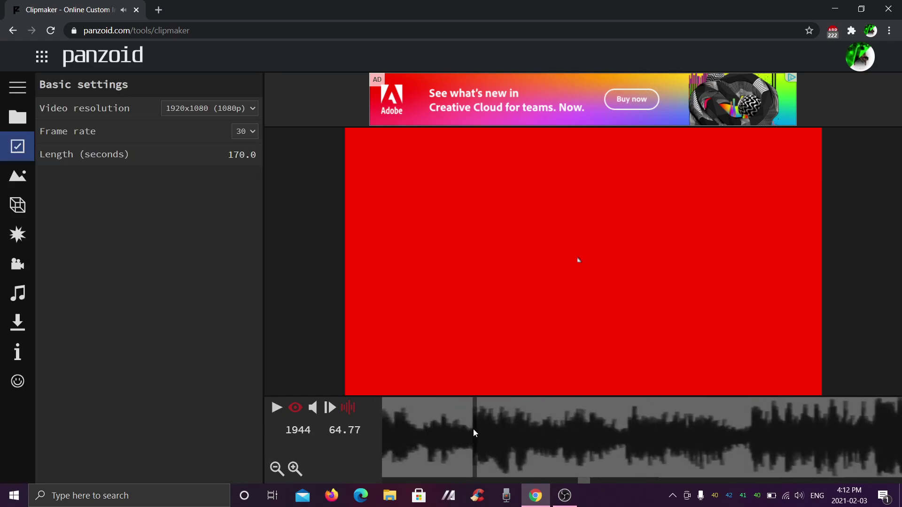
Set the music track's volume mode to custom at volume 50 and adjust the pan value.
{"action": "left_click", "coordinate": [17, 293]}
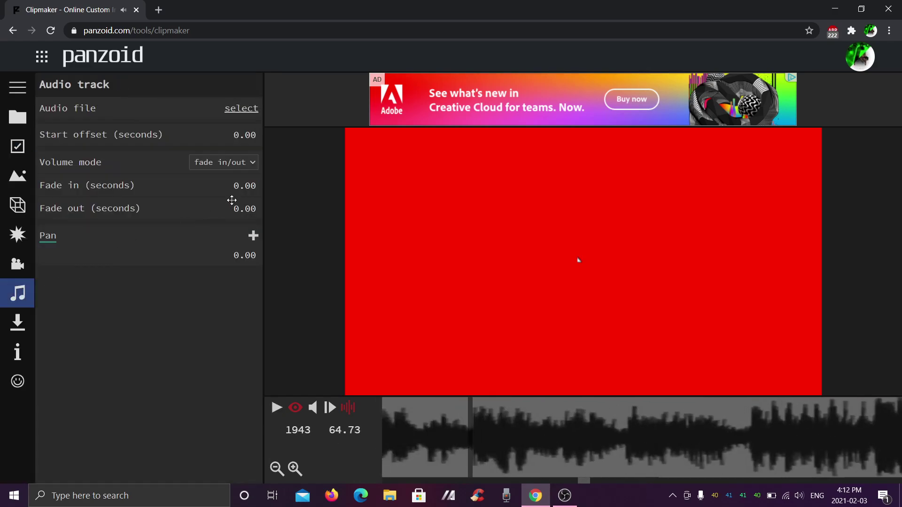
{"action": "left_click", "coordinate": [221, 162]}
{"action": "left_click", "coordinate": [233, 186]}
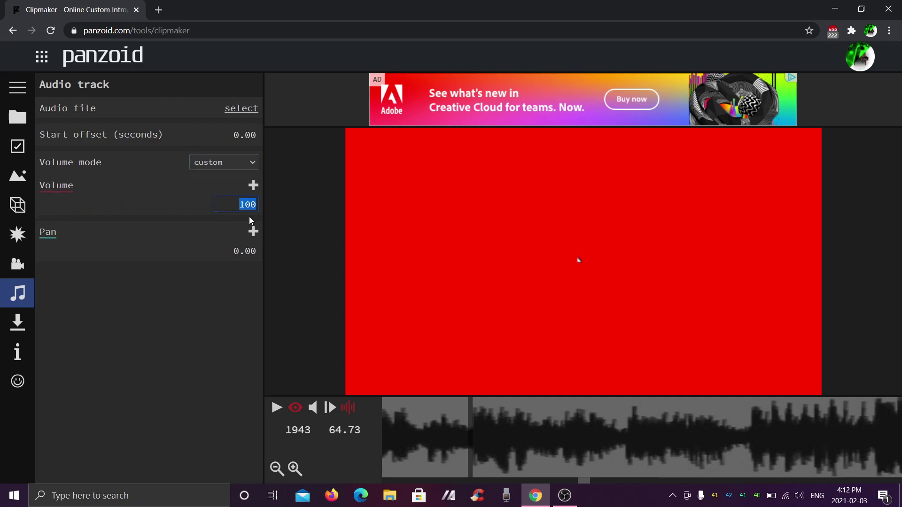
{"action": "left_click", "coordinate": [295, 225]}
{"action": "key", "text": "space"}
{"action": "left_click", "coordinate": [473, 430]}
{"action": "left_click", "coordinate": [250, 204]}
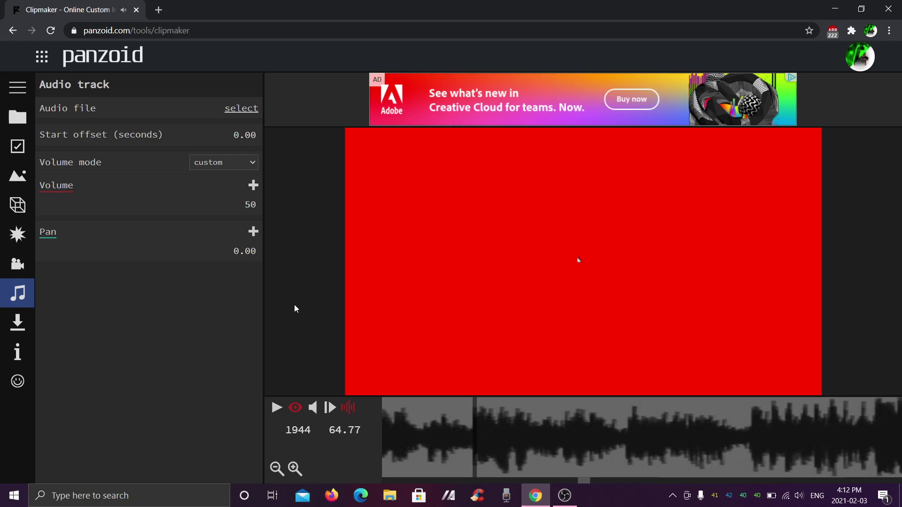
{"action": "key", "text": "space"}
{"action": "key", "text": "space"}
{"action": "left_click", "coordinate": [250, 253]}
{"action": "type", "text": "1"}
{"action": "left_click", "coordinate": [290, 254]}
Start the music 64.73 seconds into the song.
{"action": "left_click_drag", "start_coordinate": [480, 416], "coordinate": [472, 427]}
{"action": "left_click", "coordinate": [238, 134]}
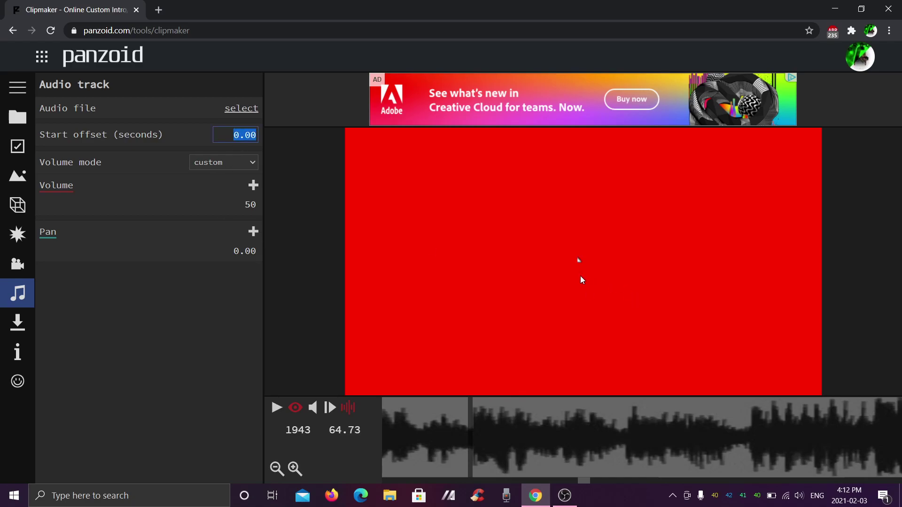
{"action": "type", "text": "64.73"}
{"action": "key", "text": "Return"}
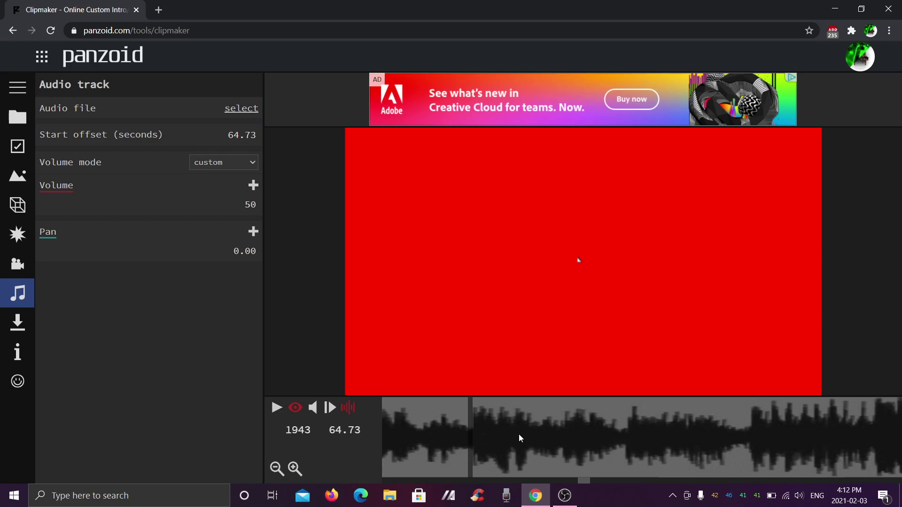
Shorten the clip length to a few seconds and play the result.
{"action": "left_click", "coordinate": [18, 147]}
{"action": "left_click", "coordinate": [248, 154]}
{"action": "type", "text": "0"}
{"action": "left_click_drag", "start_coordinate": [252, 154], "coordinate": [455, 188]}
{"action": "key", "text": "space"}
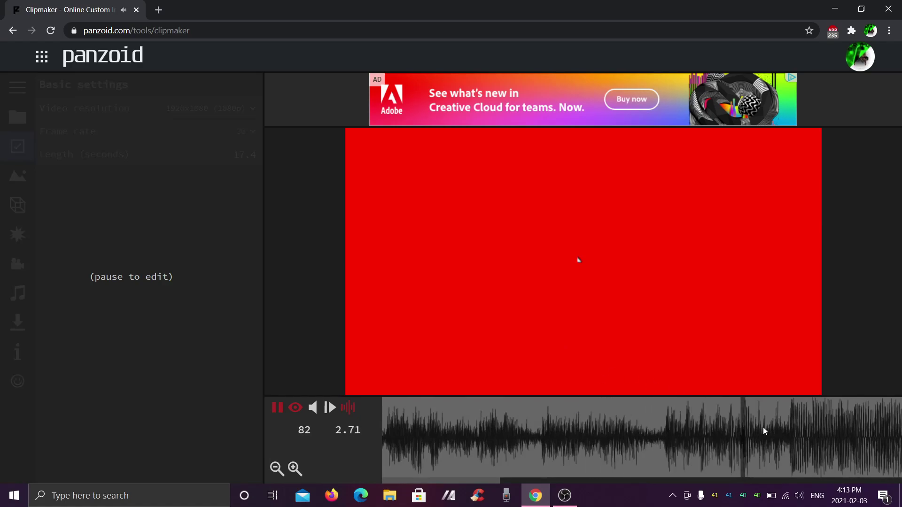
Preview the music by seeking to several points along the timeline.
{"action": "left_click_drag", "start_coordinate": [394, 425], "coordinate": [452, 429]}
{"action": "left_click", "coordinate": [794, 426]}
{"action": "left_click", "coordinate": [472, 444]}
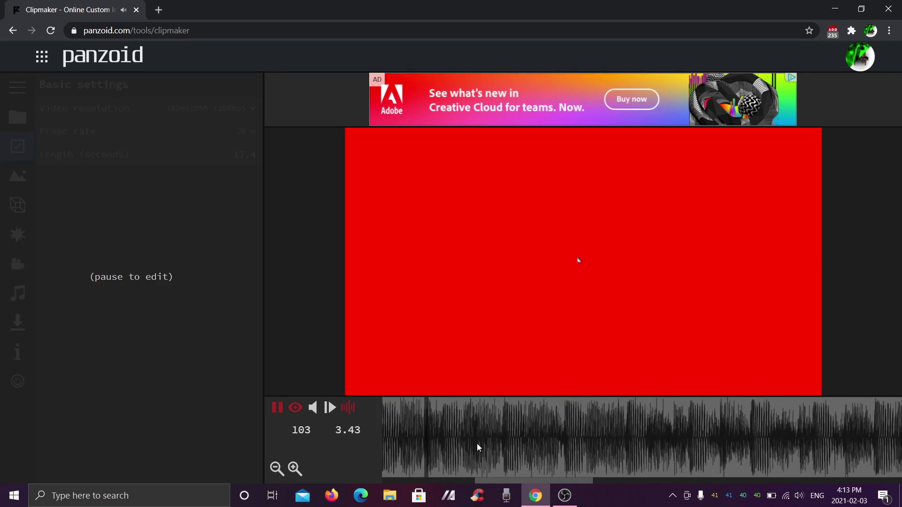
{"action": "key", "text": "space"}
{"action": "left_click", "coordinate": [386, 425]}
{"action": "key", "text": "space"}
{"action": "left_click", "coordinate": [694, 432]}
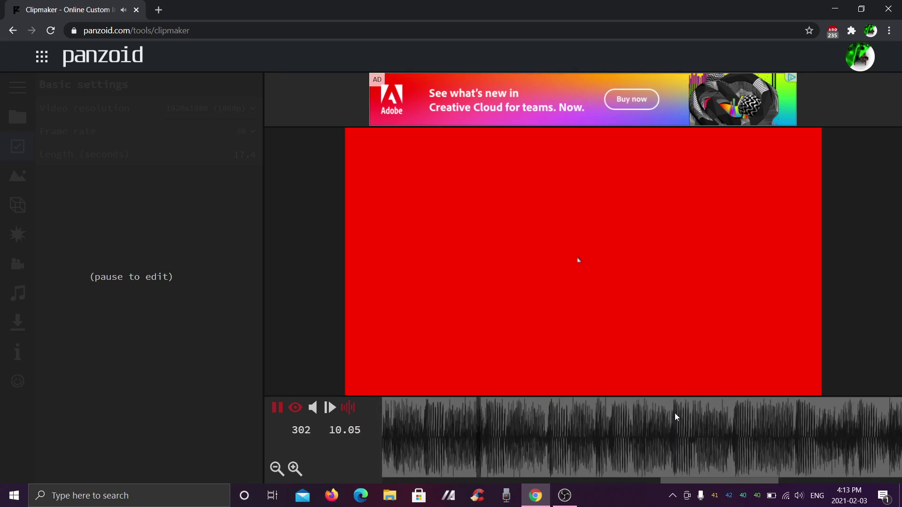
{"action": "key", "text": "space"}
Replay the clip between audio and basic settings, pausing where a volume keyframe is wanted.
{"action": "left_click", "coordinate": [12, 292]}
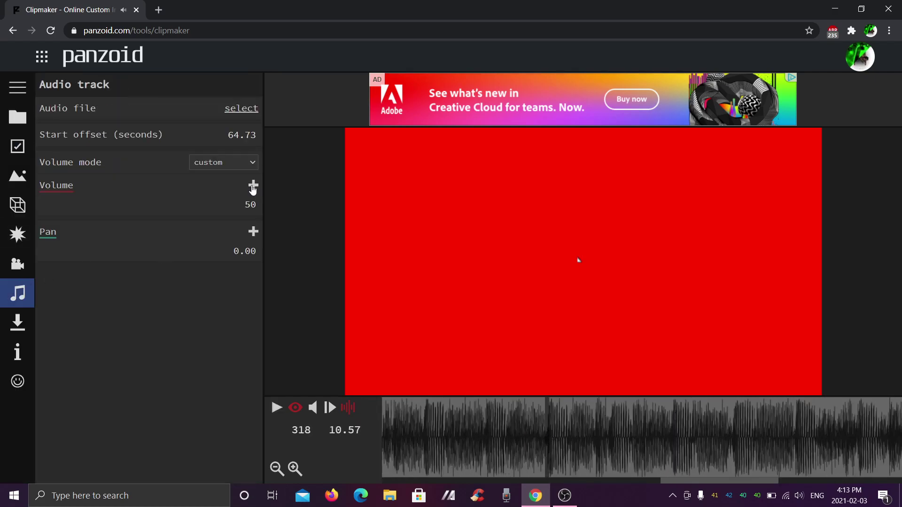
{"action": "key", "text": "space"}
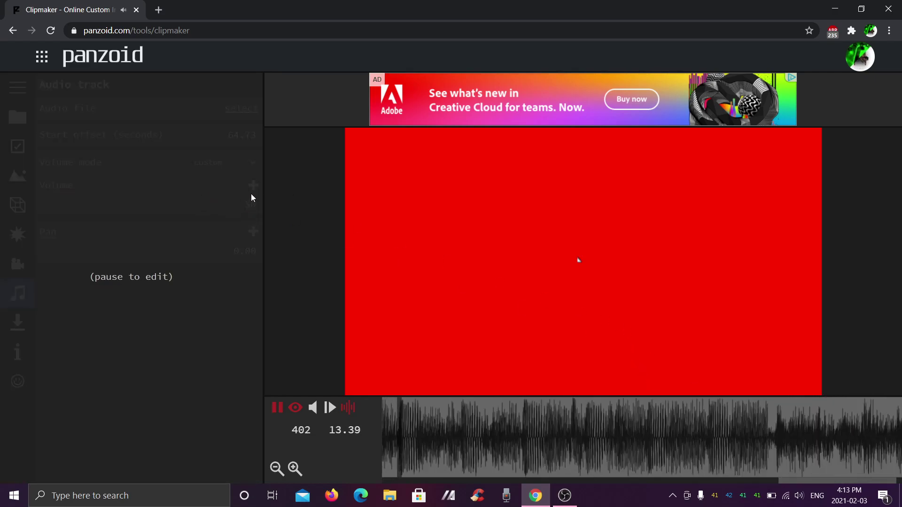
{"action": "key", "text": "space"}
{"action": "left_click", "coordinate": [16, 148]}
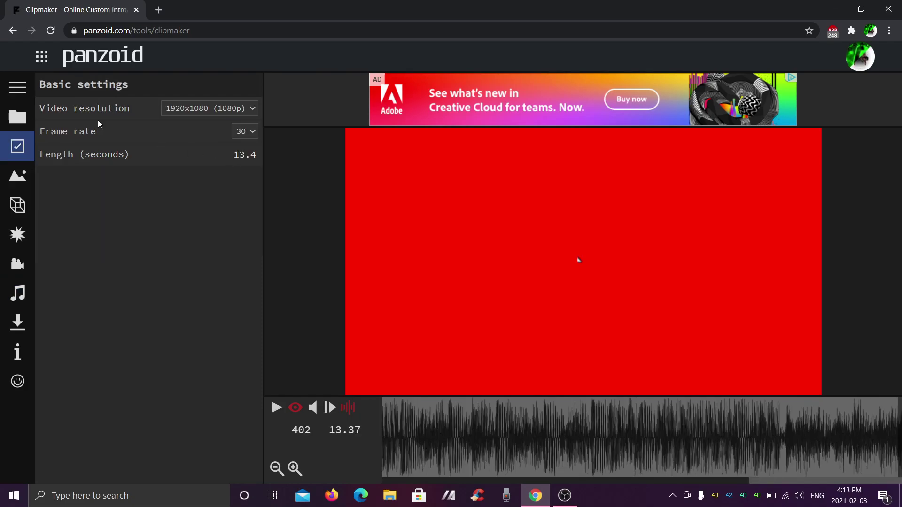
{"action": "left_click", "coordinate": [17, 293]}
{"action": "key", "text": "space"}
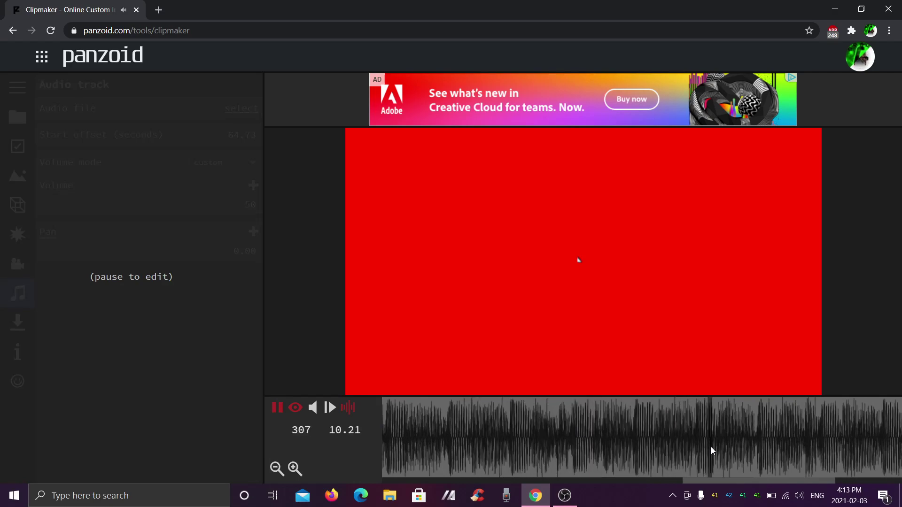
{"action": "key", "text": "space"}
{"action": "left_click_drag", "start_coordinate": [710, 441], "coordinate": [568, 432]}
{"action": "key", "text": "space"}
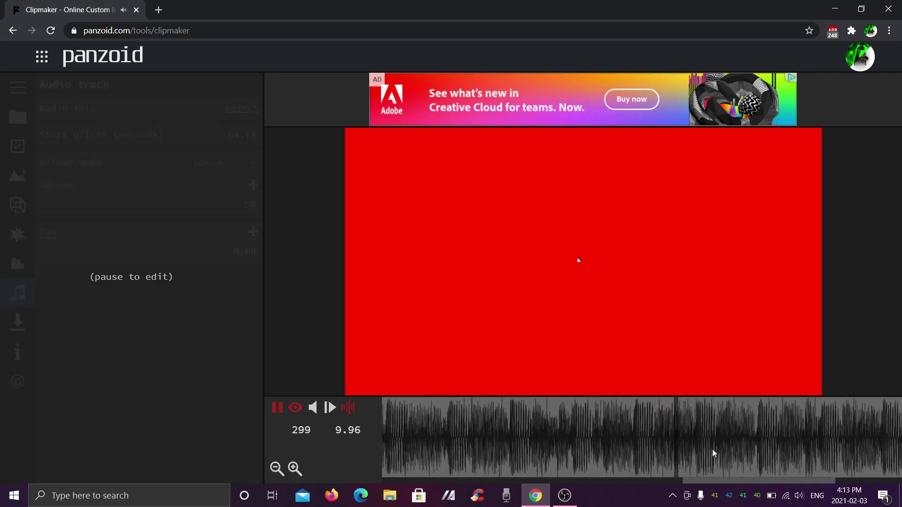
{"action": "left_click", "coordinate": [752, 438]}
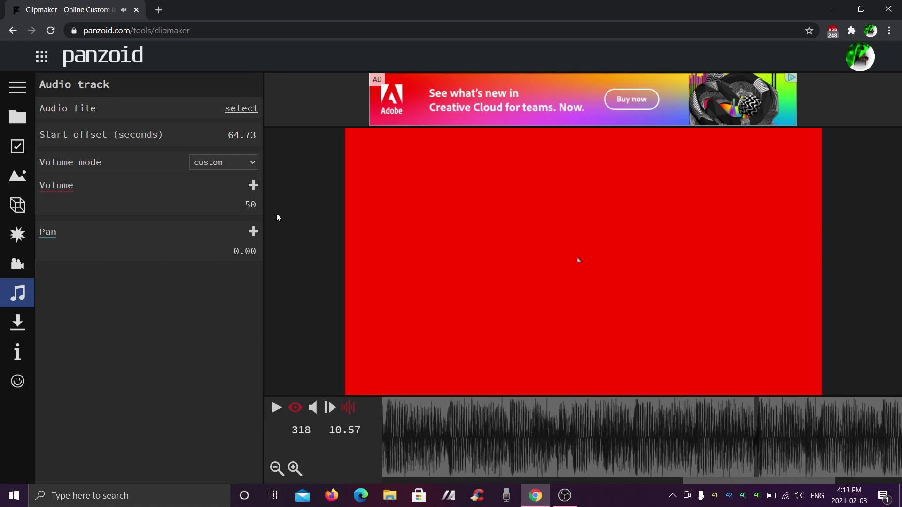
Add a music volume keyframe of 0 at the clip's start.
{"action": "left_click", "coordinate": [253, 186]}
{"action": "left_click", "coordinate": [243, 211]}
{"action": "type", "text": "70"}
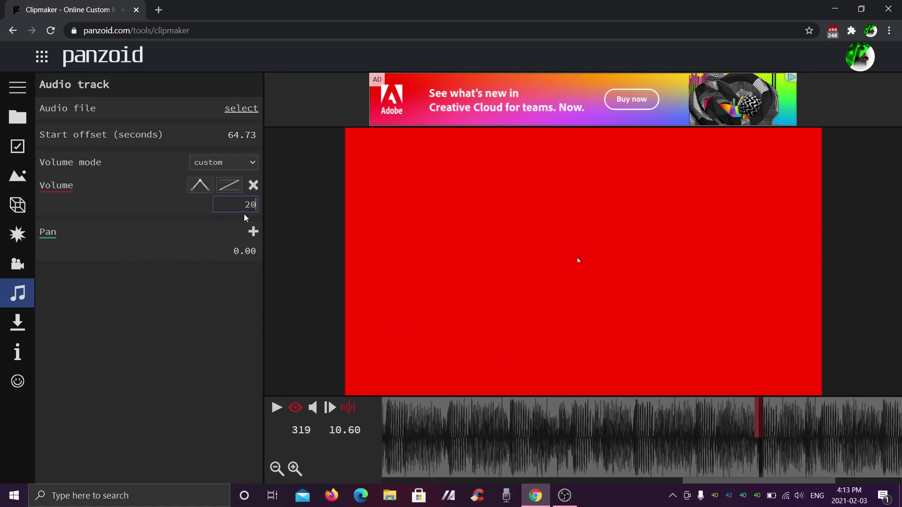
{"action": "key", "text": "space"}
{"action": "key", "text": "space"}
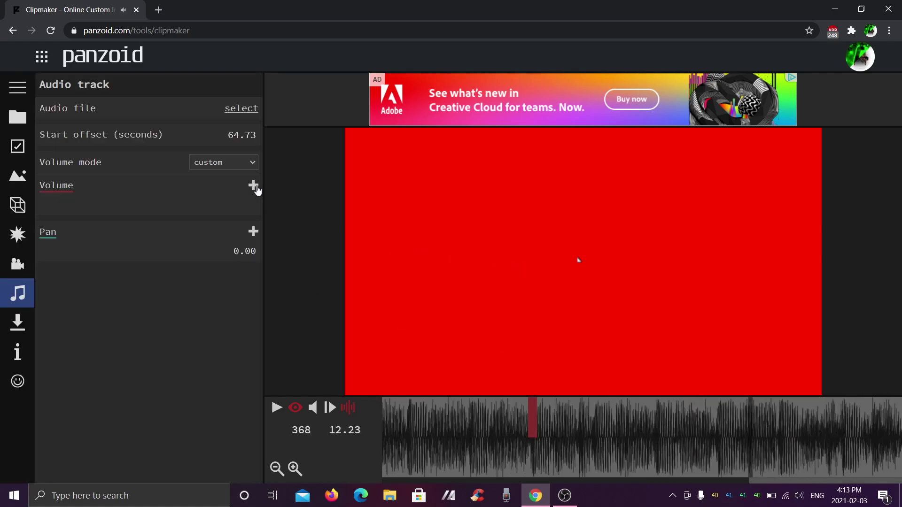
{"action": "type", "text": "0"}
{"action": "key", "text": "Return"}
{"action": "left_click", "coordinate": [568, 414]}
{"action": "key", "text": "space"}
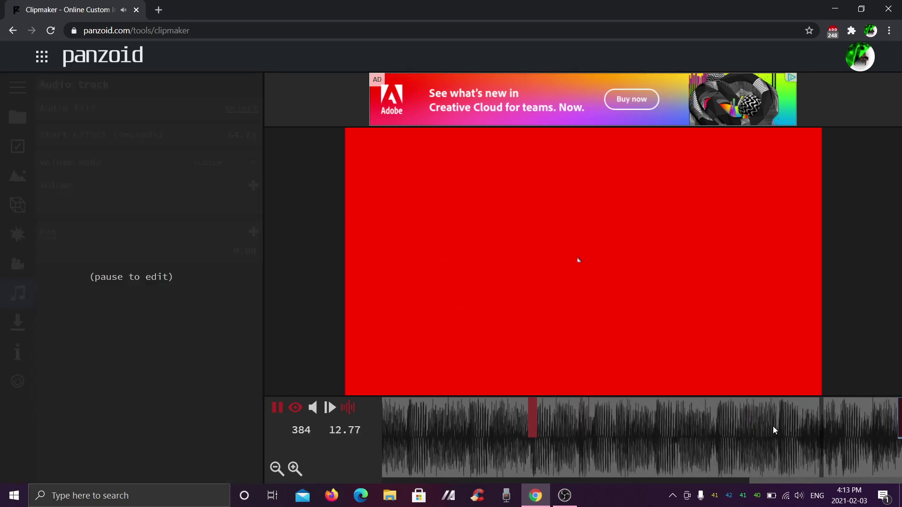
{"action": "key", "text": "space"}
Add a volume keyframe of 50 at 3.07 seconds and preview the fade-in.
{"action": "left_click", "coordinate": [788, 434]}
{"action": "key", "text": "space"}
{"action": "key", "text": "space"}
{"action": "left_click", "coordinate": [253, 185]}
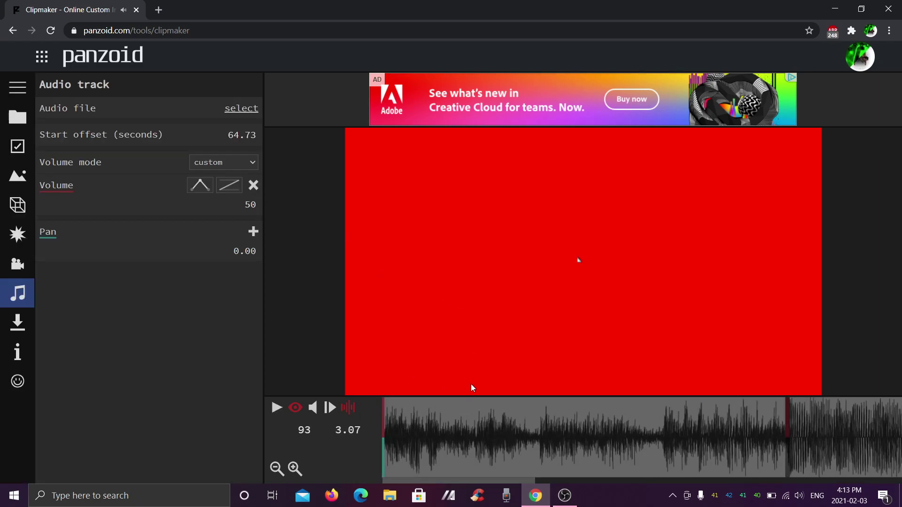
{"action": "key", "text": "space"}
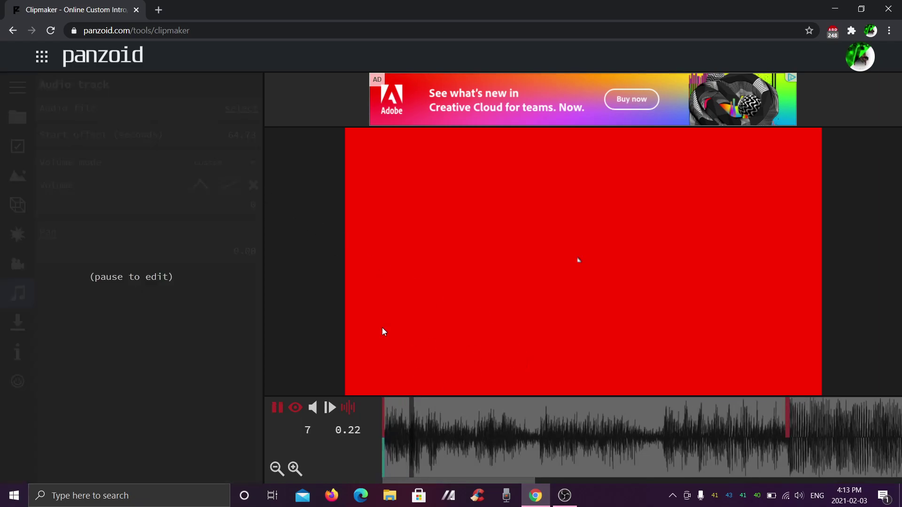
{"action": "key", "text": "space"}
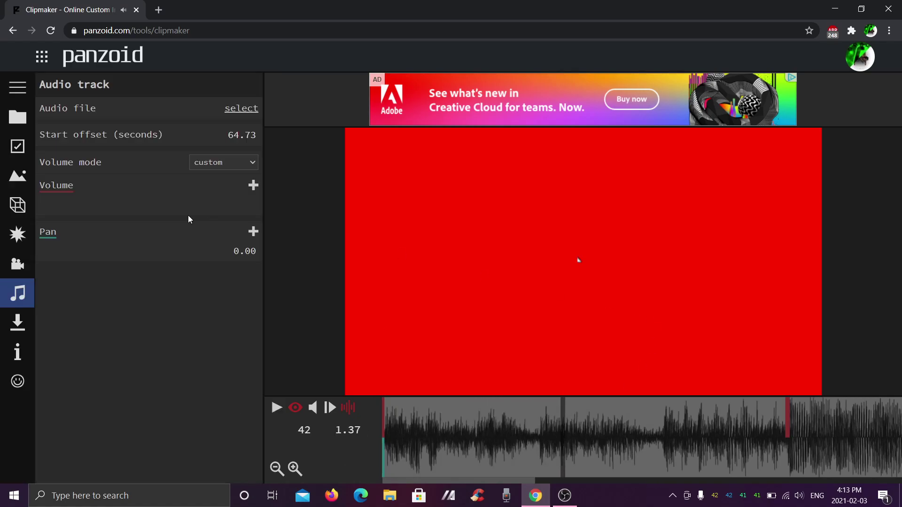
{"action": "left_click", "coordinate": [564, 496]}
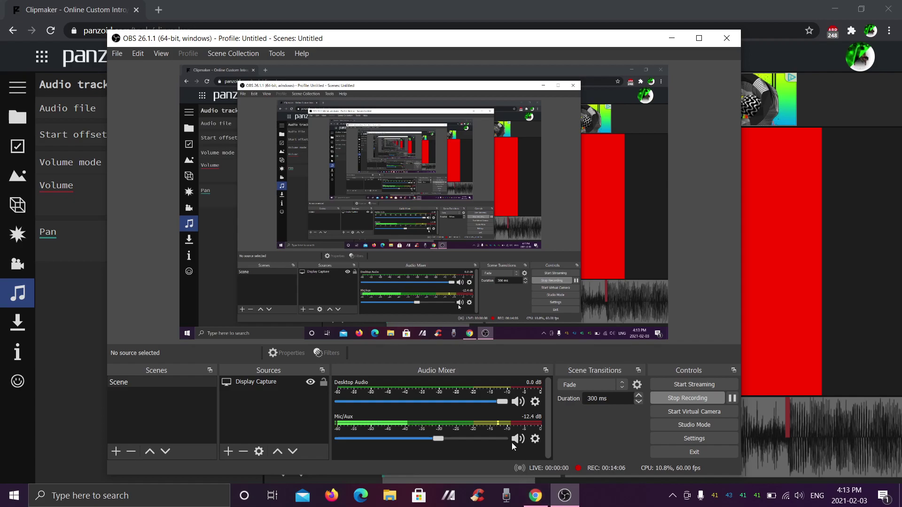
Lower the OBS Mic/Aux level to -19.3 dB, then rewind the clip's playhead to the start.
{"action": "left_click_drag", "start_coordinate": [439, 437], "coordinate": [419, 442]}
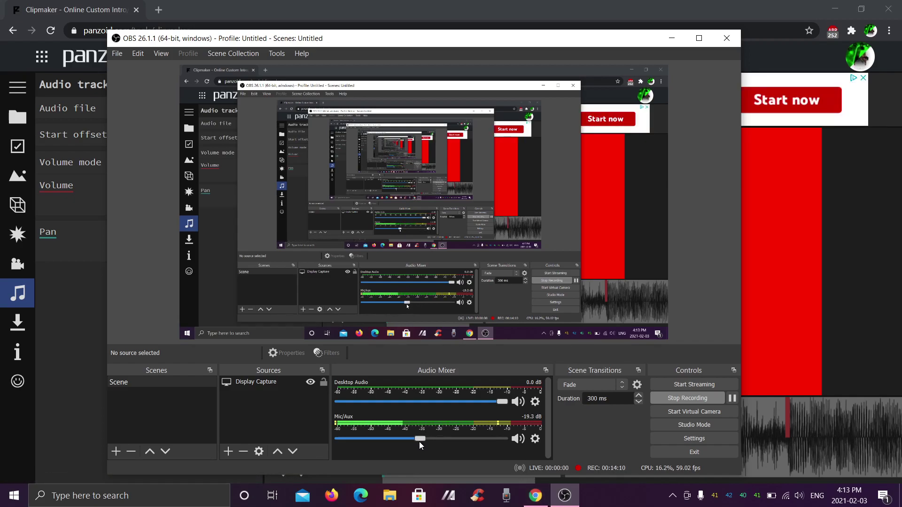
{"action": "left_click", "coordinate": [534, 496]}
{"action": "left_click_drag", "start_coordinate": [560, 441], "coordinate": [382, 440]}
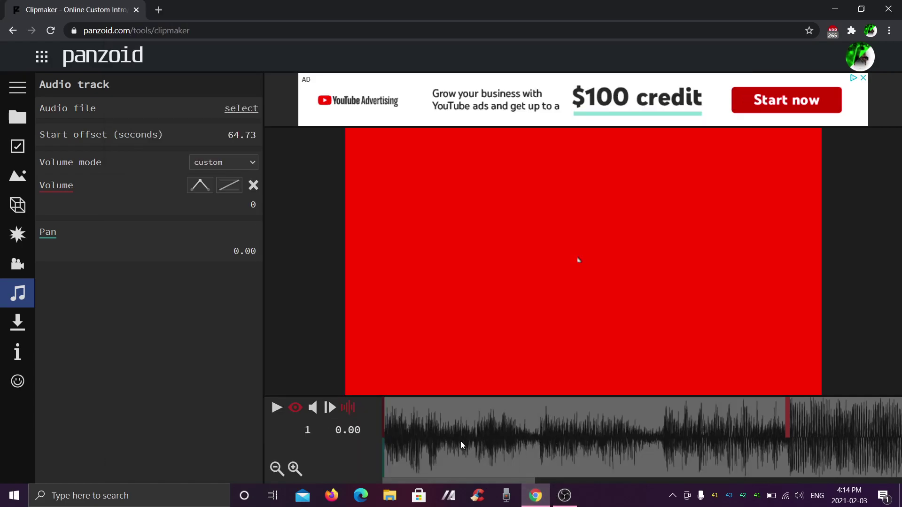
Play the fade-in up to 3.07 s, then view group r and the ctrl group in the object tree.
{"action": "key", "text": "space"}
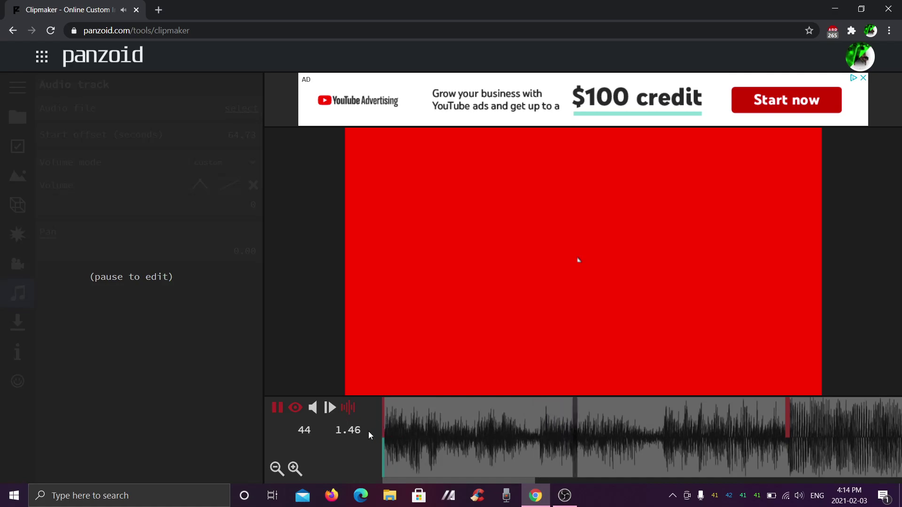
{"action": "key", "text": "space"}
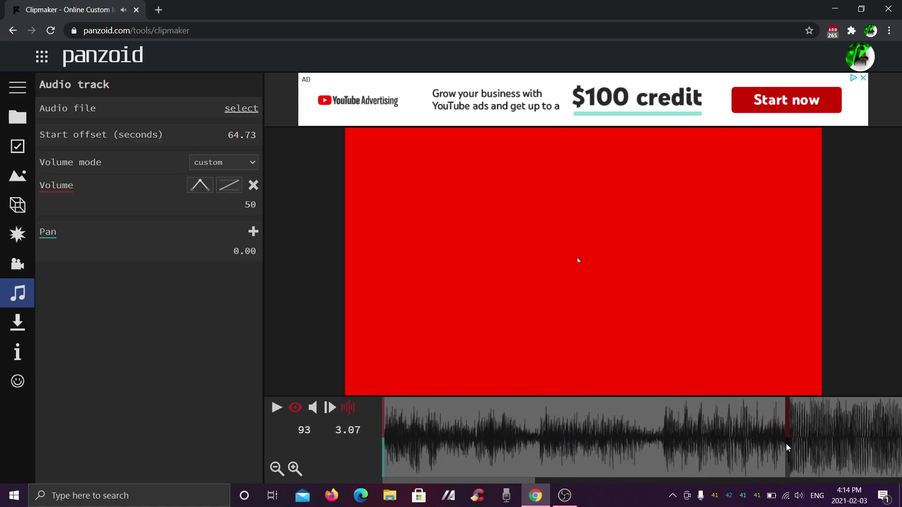
{"action": "left_click", "coordinate": [18, 206]}
{"action": "left_click_drag", "start_coordinate": [529, 478], "coordinate": [615, 465]}
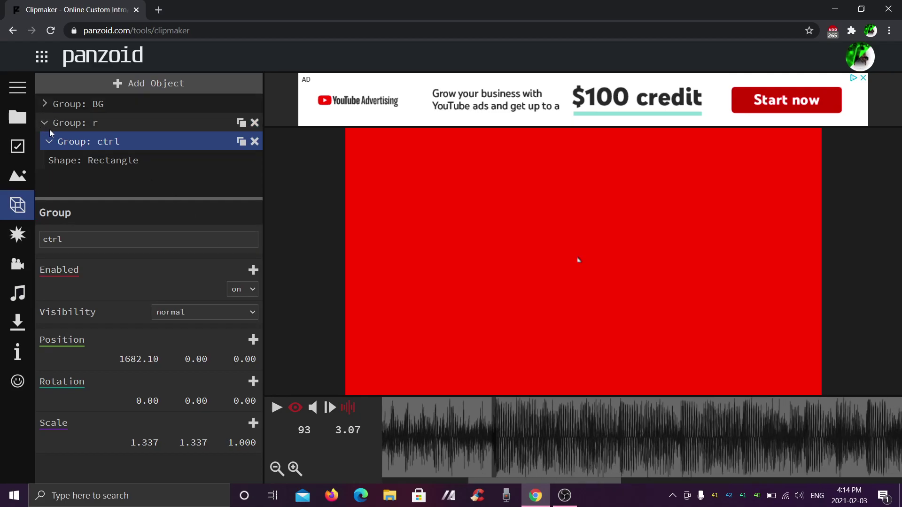
{"action": "left_click", "coordinate": [82, 128]}
{"action": "left_click", "coordinate": [96, 139]}
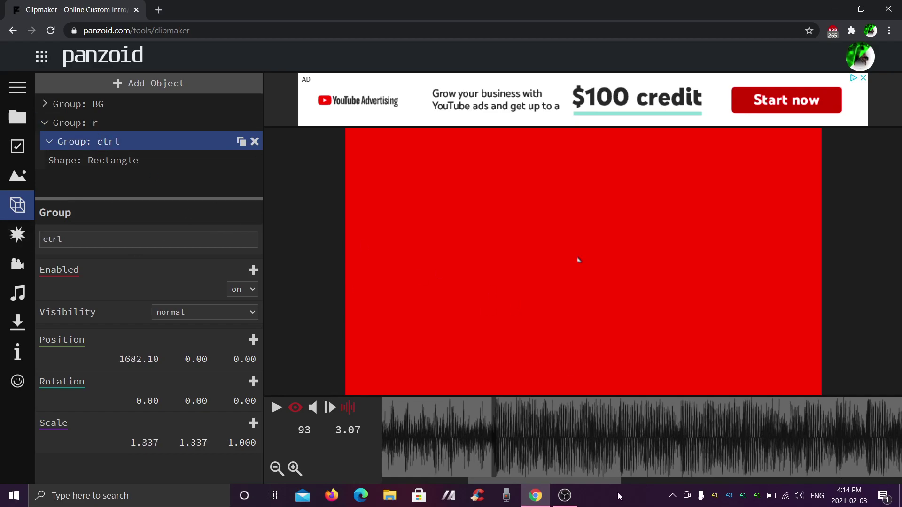
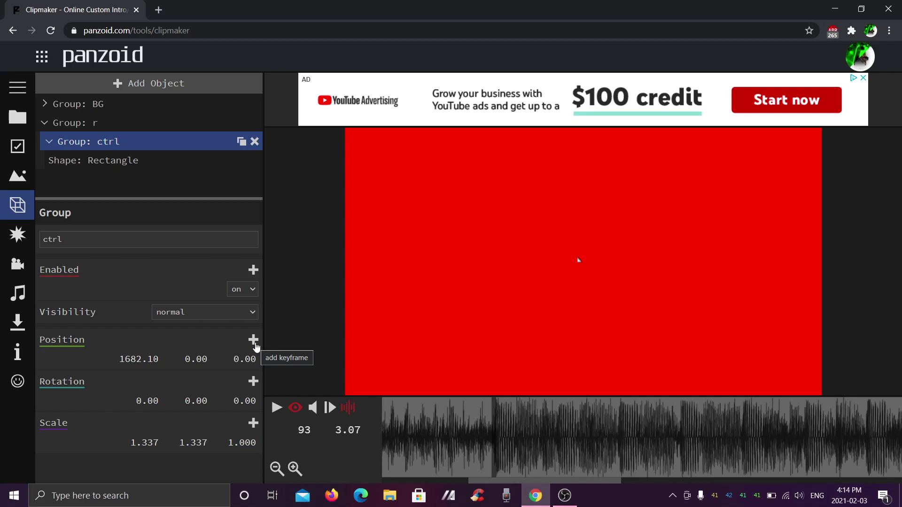
Add Position keyframes at frames 93 and 107, nudging the X value slightly.
{"action": "left_click", "coordinate": [253, 339]}
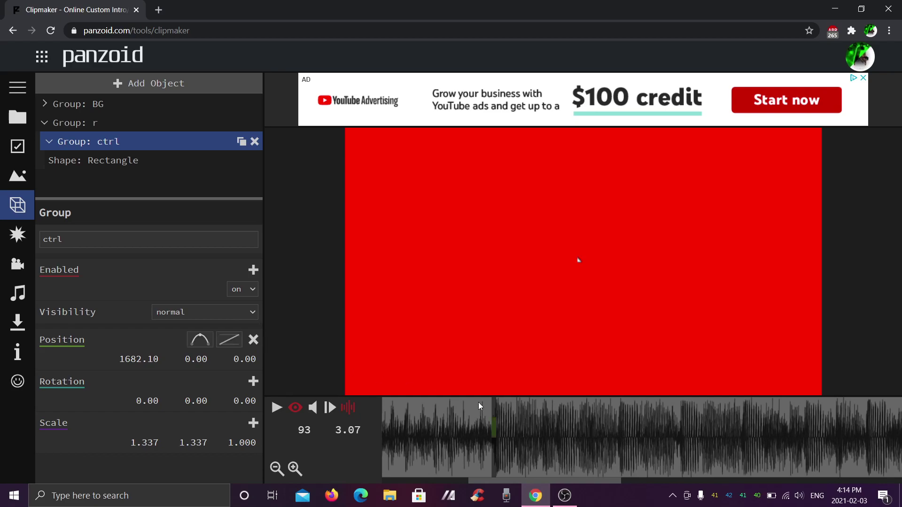
{"action": "key", "text": "space"}
{"action": "left_click_drag", "start_coordinate": [551, 426], "coordinate": [556, 427]}
{"action": "key", "text": "space"}
{"action": "key", "text": "space"}
{"action": "left_click", "coordinate": [556, 430]}
{"action": "key", "text": "space"}
{"action": "key", "text": "space"}
{"action": "left_click", "coordinate": [556, 431]}
{"action": "left_click", "coordinate": [253, 340]}
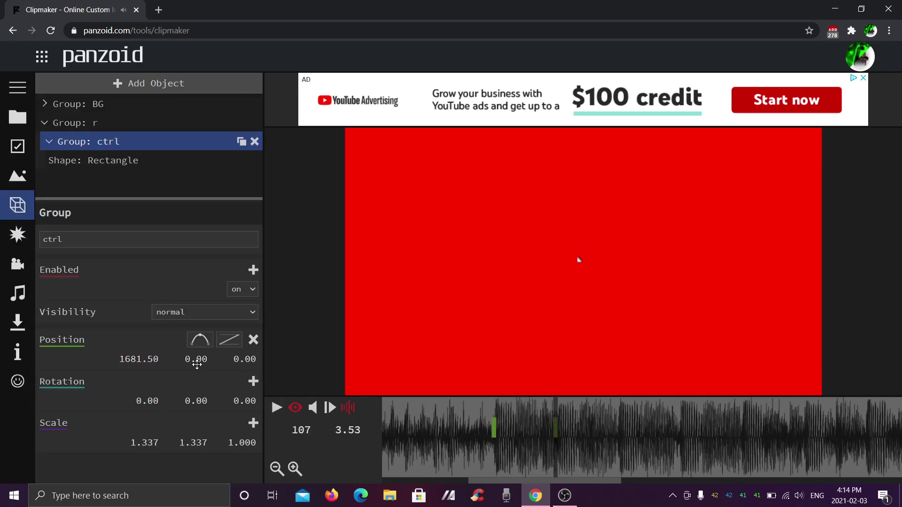
{"action": "left_click_drag", "start_coordinate": [154, 360], "coordinate": [158, 360]}
Set the frame-93 keyframe to no easing and play the animation to check it.
{"action": "left_click_drag", "start_coordinate": [556, 427], "coordinate": [495, 448]}
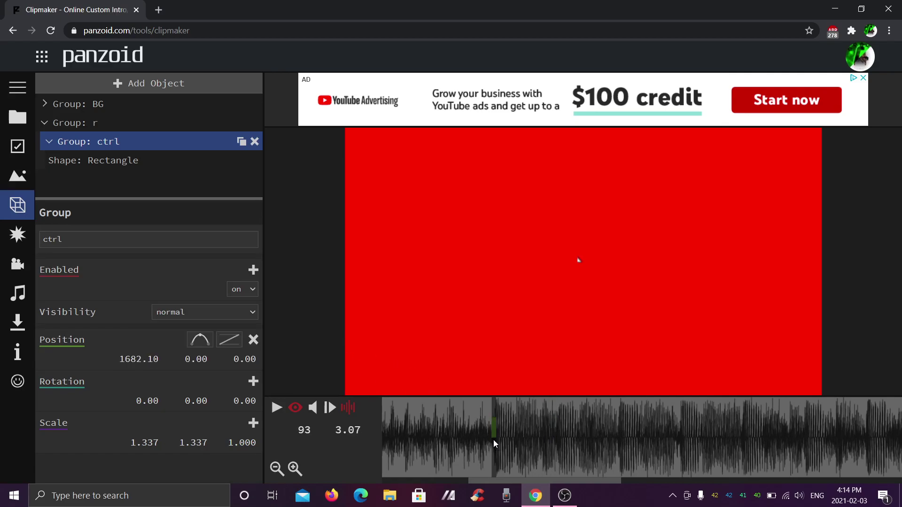
{"action": "left_click", "coordinate": [237, 337]}
{"action": "scroll", "coordinate": [266, 177], "scroll_direction": "down", "scroll_amount": 3}
{"action": "scroll", "coordinate": [268, 165], "scroll_direction": "up", "scroll_amount": 3}
{"action": "left_click", "coordinate": [268, 163]}
{"action": "key", "text": "space"}
{"action": "key", "text": "space"}
{"action": "key", "text": "space"}
{"action": "key", "text": "space"}
{"action": "key", "text": "space"}
{"action": "key", "text": "space"}
{"action": "key", "text": "space"}
{"action": "key", "text": "space"}
Keyframe X 1682.10, then X 1500 at frame 107 with circular-out easing.
{"action": "left_click", "coordinate": [254, 340]}
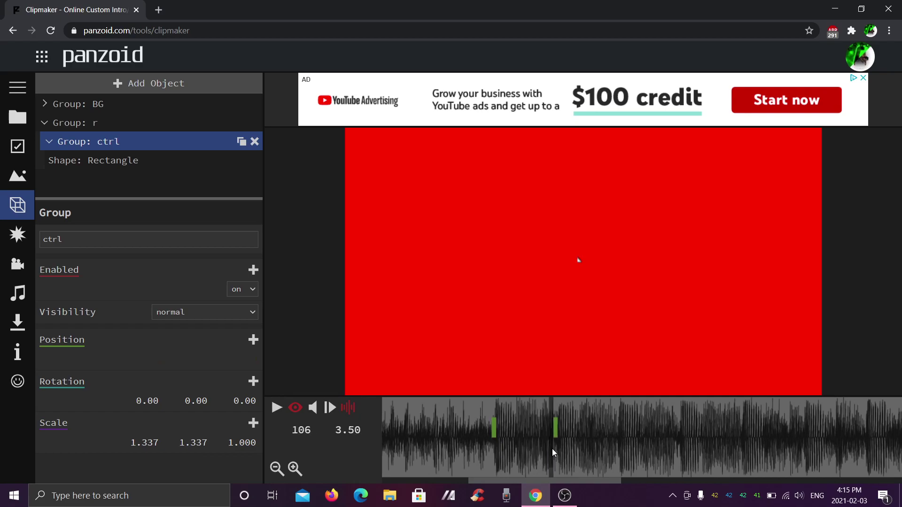
{"action": "left_click", "coordinate": [236, 350]}
{"action": "scroll", "coordinate": [282, 175], "scroll_direction": "down", "scroll_amount": 8}
{"action": "scroll", "coordinate": [282, 181], "scroll_direction": "up", "scroll_amount": 7}
{"action": "scroll", "coordinate": [315, 220], "scroll_direction": "down", "scroll_amount": 7}
{"action": "left_click_drag", "start_coordinate": [359, 290], "coordinate": [361, 258]}
{"action": "left_click", "coordinate": [261, 246]}
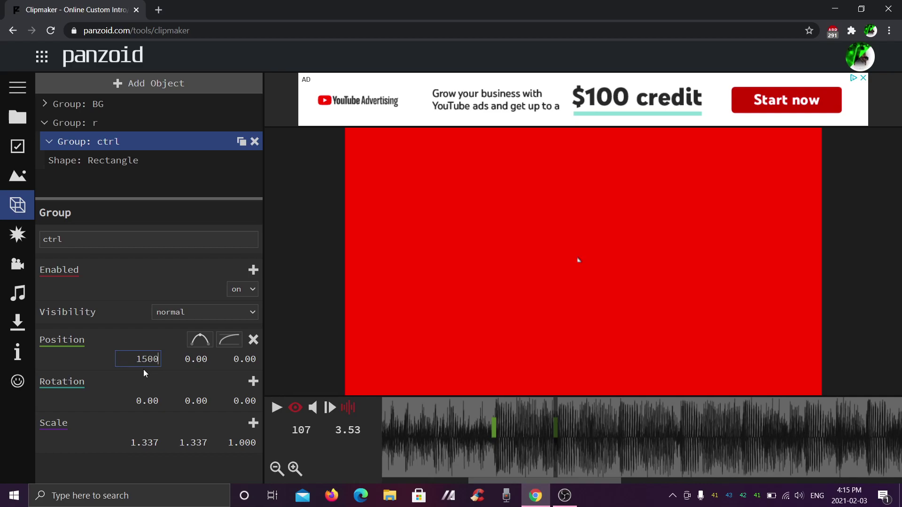
{"action": "left_click", "coordinate": [295, 311]}
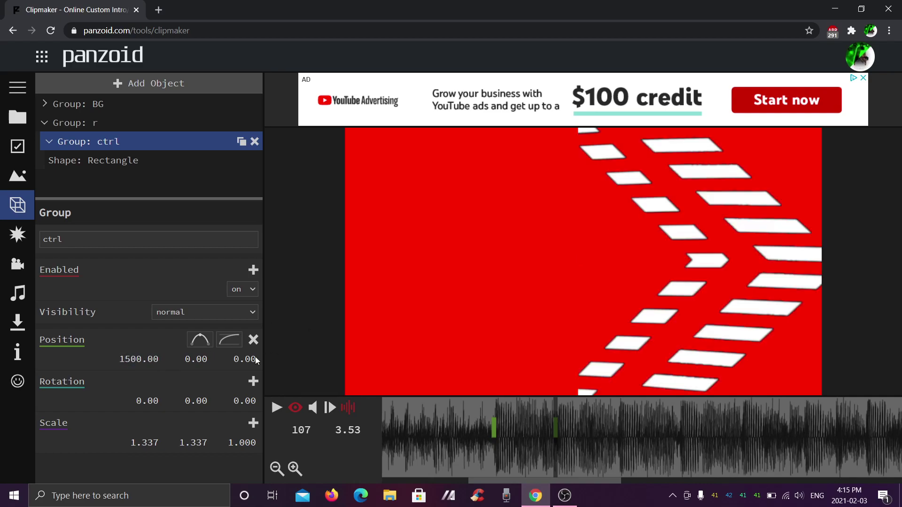
{"action": "mouse_move", "coordinate": [481, 450]}
{"action": "left_mouse_down"}
{"action": "mouse_move", "coordinate": [502, 452]}
{"action": "mouse_move", "coordinate": [500, 441]}
{"action": "mouse_move", "coordinate": [560, 448]}
{"action": "mouse_move", "coordinate": [491, 446]}
{"action": "left_mouse_up"}
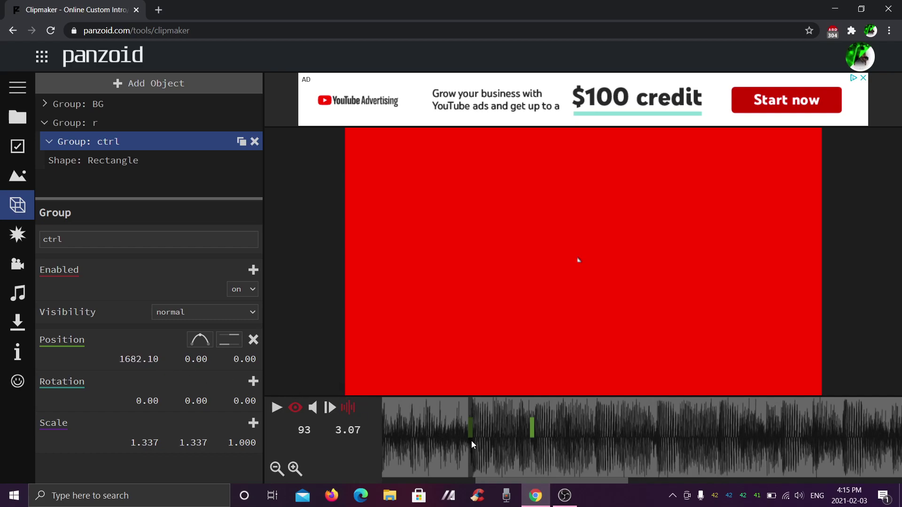
{"action": "left_click_drag", "start_coordinate": [480, 456], "coordinate": [534, 460]}
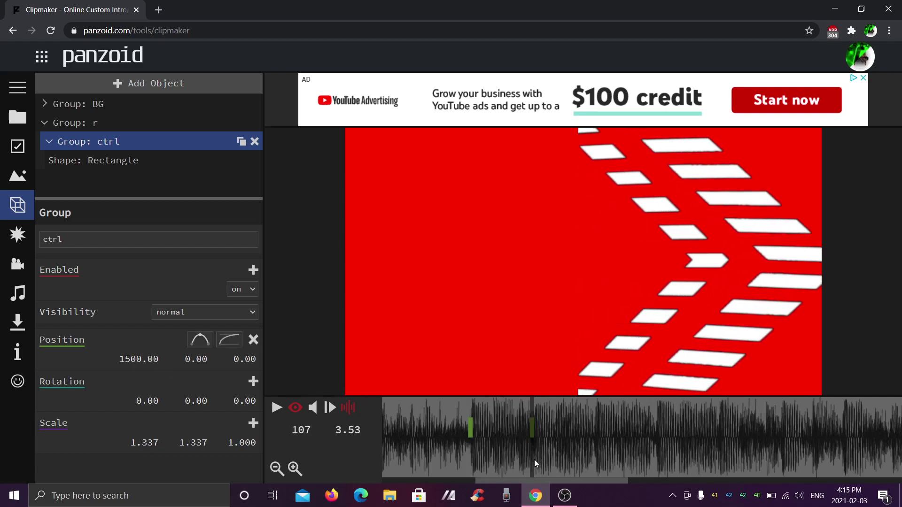
Compare frames 93 and 107 and replay the stripes sliding in.
{"action": "left_click", "coordinate": [471, 450]}
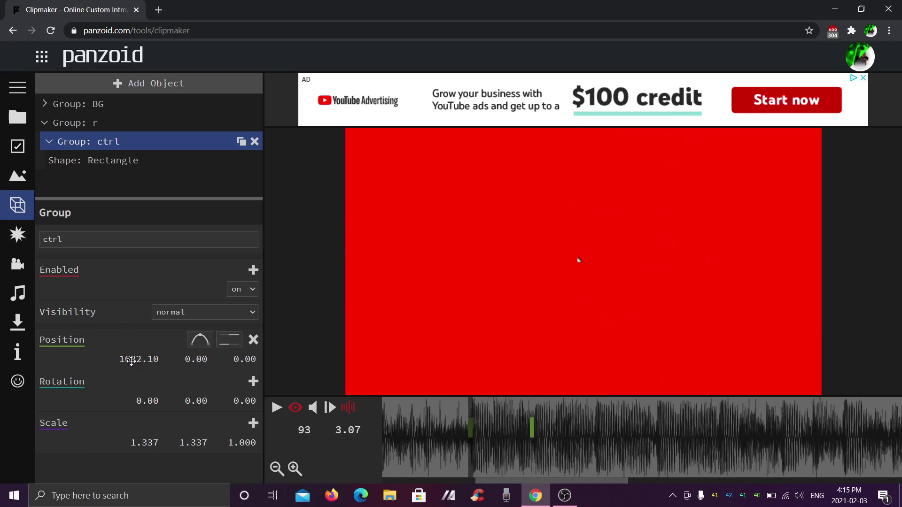
{"action": "left_click", "coordinate": [534, 450]}
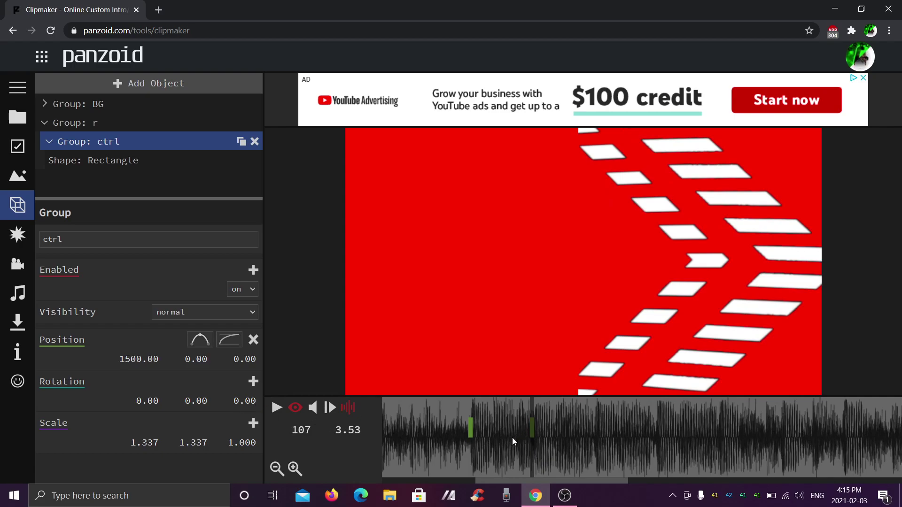
{"action": "left_click", "coordinate": [469, 452]}
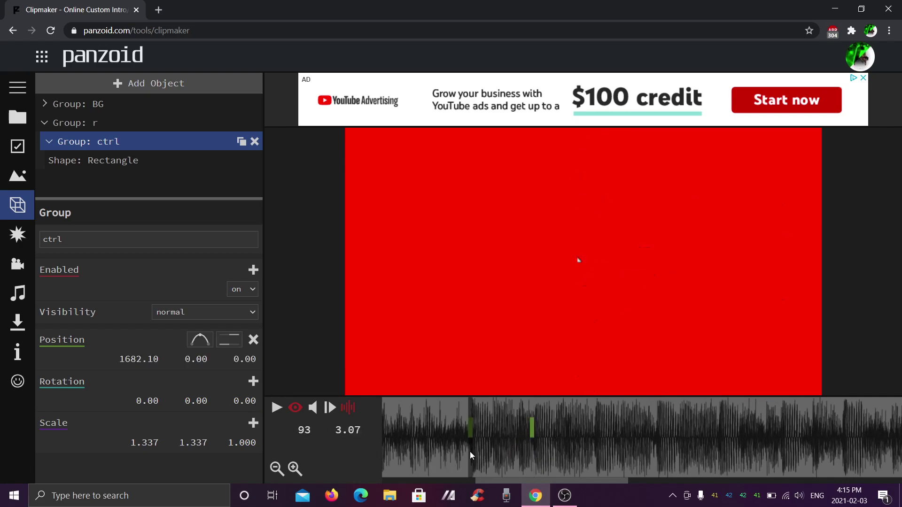
{"action": "key", "text": "space"}
{"action": "left_click_drag", "start_coordinate": [533, 447], "coordinate": [528, 447]}
{"action": "left_click", "coordinate": [419, 453]}
{"action": "key", "text": "space"}
{"action": "key", "text": "space"}
{"action": "key", "text": "space"}
{"action": "key", "text": "space"}
{"action": "key", "text": "space"}
Add a frame-121 Position keyframe at X 1400 with an ease-out curve.
{"action": "left_click", "coordinate": [253, 340]}
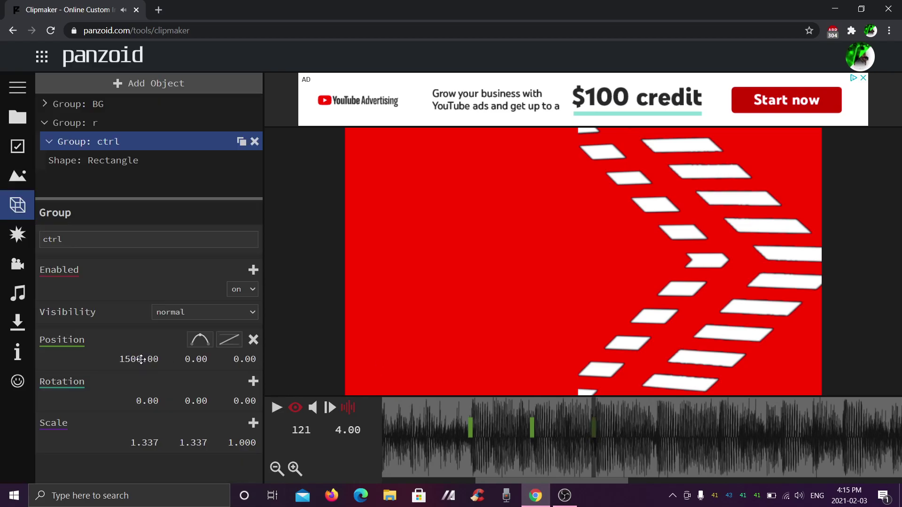
{"action": "left_click", "coordinate": [140, 359]}
{"action": "type", "text": "1400"}
{"action": "key", "text": "Return"}
{"action": "left_click", "coordinate": [229, 340]}
{"action": "left_click", "coordinate": [296, 162]}
Replay the motion leading into frame 121 several times.
{"action": "left_click_drag", "start_coordinate": [569, 437], "coordinate": [463, 425]}
{"action": "key", "text": "space"}
{"action": "key", "text": "space"}
{"action": "left_click_drag", "start_coordinate": [639, 458], "coordinate": [499, 447]}
{"action": "key", "text": "space"}
{"action": "left_click", "coordinate": [414, 449]}
{"action": "key", "text": "space"}
{"action": "key", "text": "space"}
{"action": "key", "text": "space"}
{"action": "left_click_drag", "start_coordinate": [562, 448], "coordinate": [507, 444]}
{"action": "key", "text": "space"}
{"action": "left_click", "coordinate": [423, 448]}
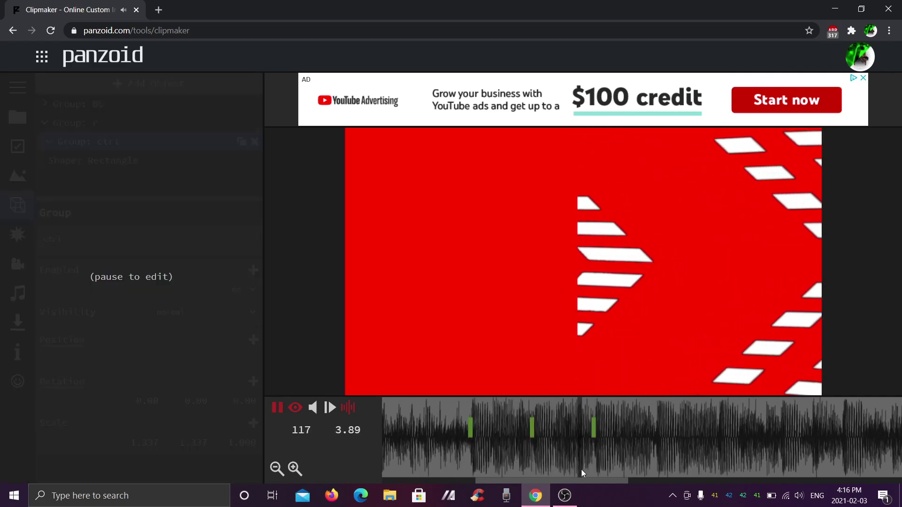
{"action": "key", "text": "space"}
Change the frame-121 X position to 1200 and replay up to frame 135.
{"action": "left_click_drag", "start_coordinate": [606, 472], "coordinate": [594, 471]}
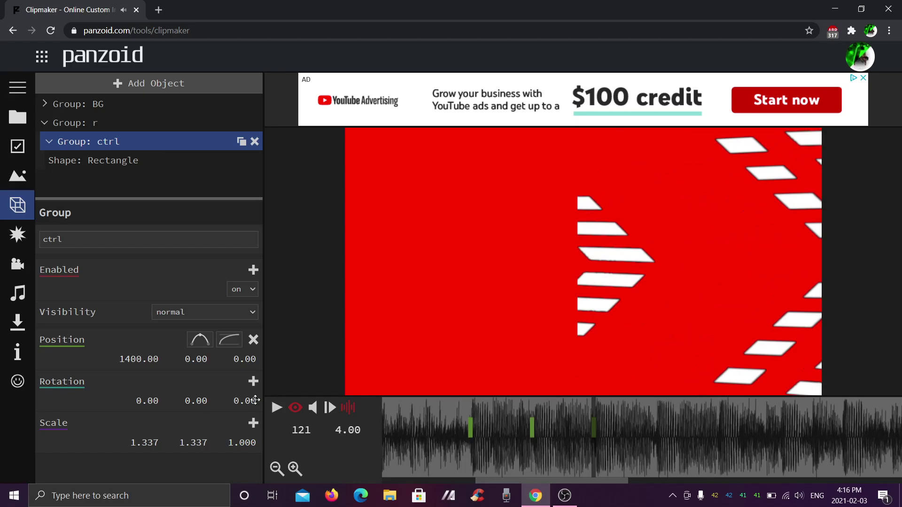
{"action": "left_click", "coordinate": [140, 364]}
{"action": "type", "text": "1200"}
{"action": "key", "text": "Return"}
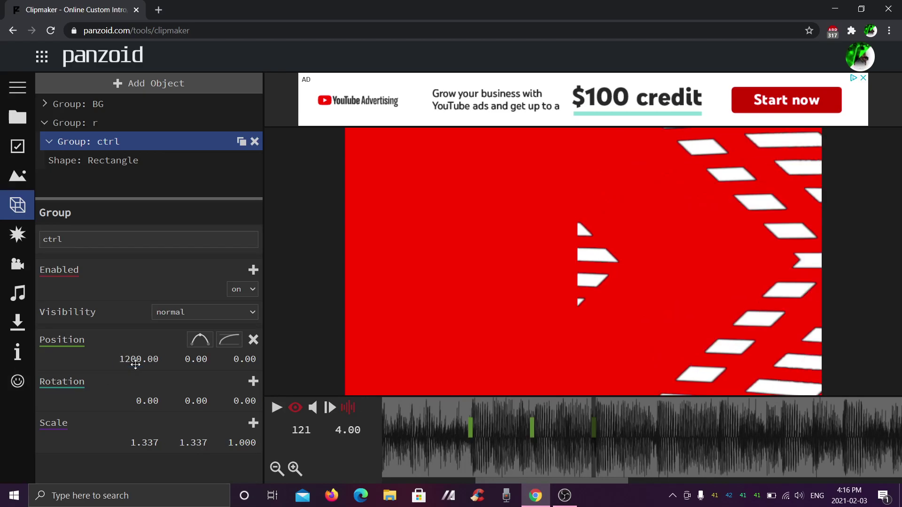
{"action": "left_click", "coordinate": [486, 447]}
{"action": "key", "text": "space"}
{"action": "key", "text": "space"}
{"action": "key", "text": "space"}
{"action": "left_click", "coordinate": [655, 442]}
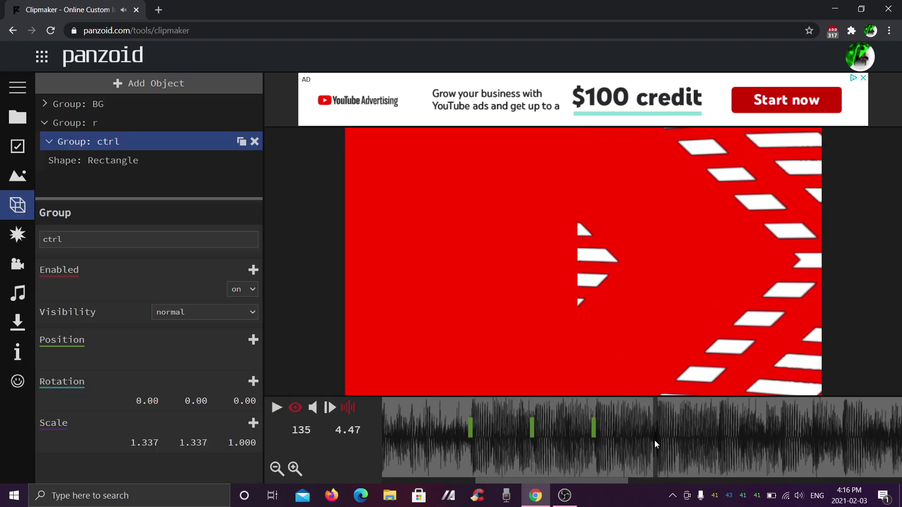
Add a frame-135 keyframe at X 900 with circular in-out easing and preview.
{"action": "left_click", "coordinate": [253, 340]}
{"action": "left_click", "coordinate": [137, 359]}
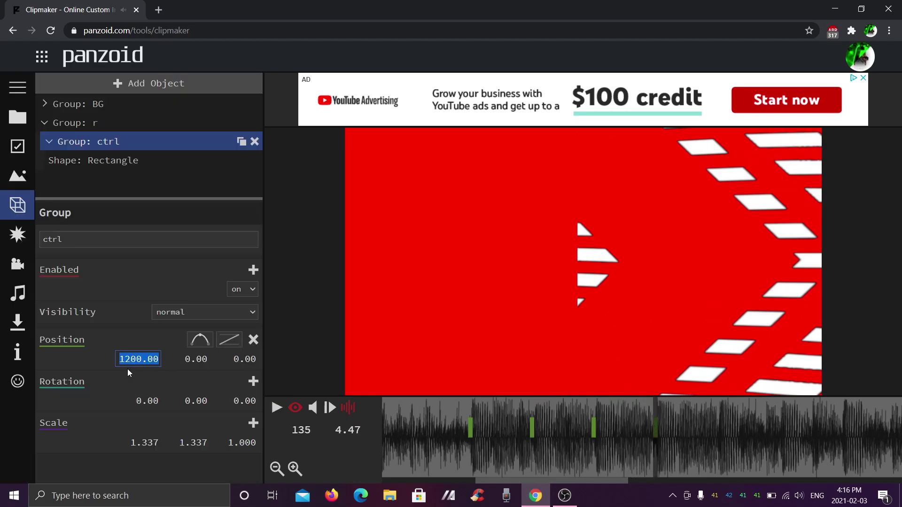
{"action": "type", "text": "900"}
{"action": "key", "text": "Return"}
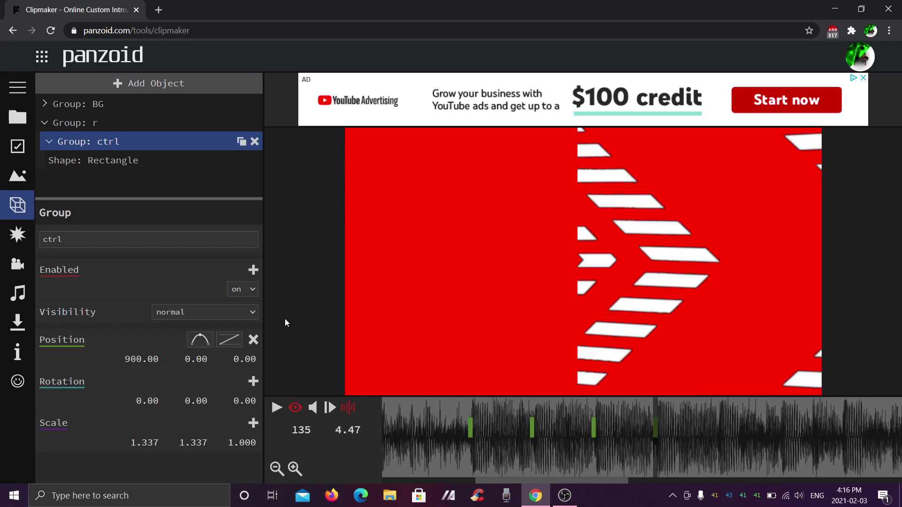
{"action": "left_click", "coordinate": [231, 340]}
{"action": "scroll", "coordinate": [298, 189], "scroll_direction": "down", "scroll_amount": 4}
{"action": "left_click", "coordinate": [302, 167]}
{"action": "left_click", "coordinate": [606, 458]}
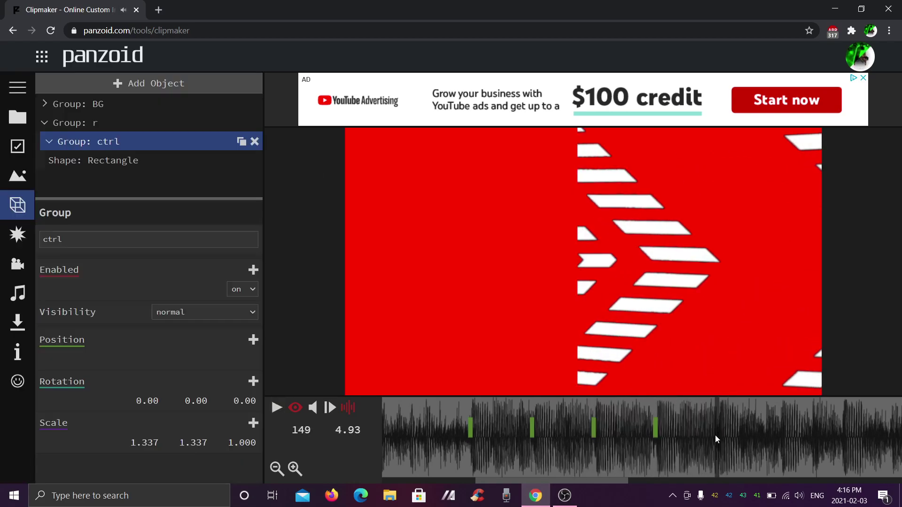
Add a frame-149 keyframe at X 700 with circular in-out easing.
{"action": "left_click", "coordinate": [716, 439]}
{"action": "left_click", "coordinate": [252, 340]}
{"action": "left_click", "coordinate": [229, 339]}
{"action": "scroll", "coordinate": [287, 188], "scroll_direction": "down", "scroll_amount": 4}
{"action": "left_click", "coordinate": [288, 167]}
{"action": "left_click", "coordinate": [138, 355]}
{"action": "type", "text": "700"}
{"action": "key", "text": "Return"}
Replay the motion through frame 149 and check its X value.
{"action": "left_click", "coordinate": [590, 444]}
{"action": "key", "text": "space"}
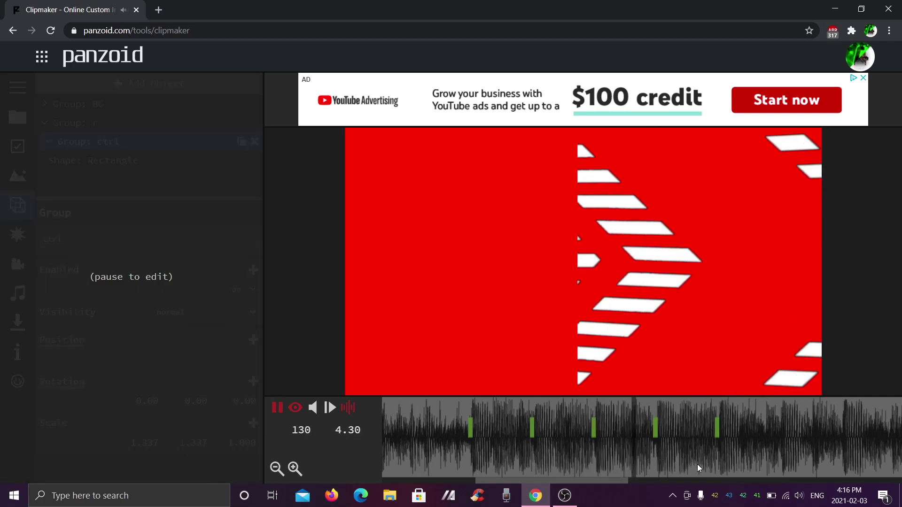
{"action": "key", "text": "space"}
{"action": "left_click_drag", "start_coordinate": [734, 445], "coordinate": [718, 447]}
{"action": "left_click", "coordinate": [144, 359]}
{"action": "key", "text": "space"}
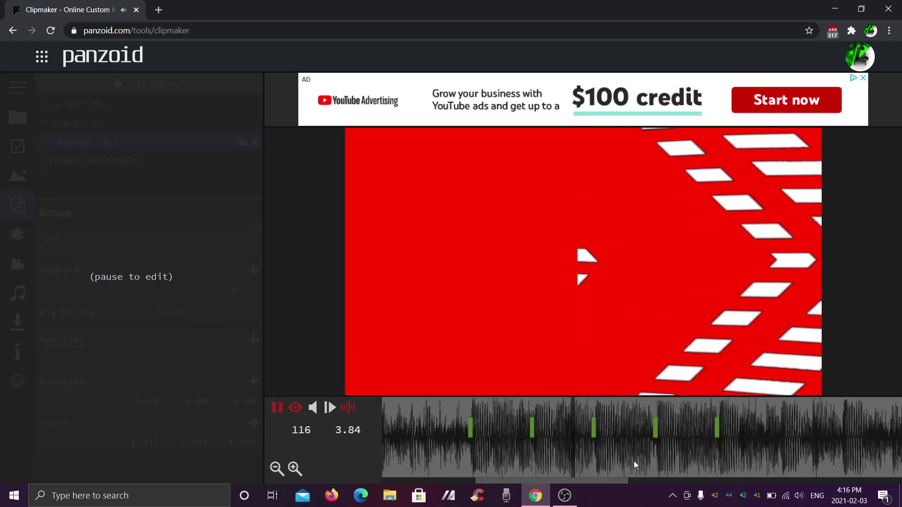
{"action": "key", "text": "space"}
{"action": "left_click", "coordinate": [783, 438]}
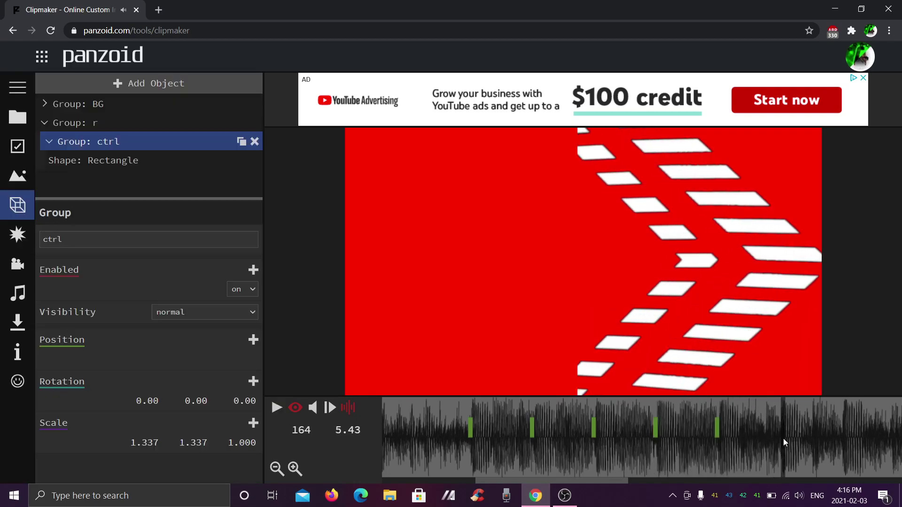
Add a frame-163 keyframe at X 400 with circular-out easing and replay it.
{"action": "left_click", "coordinate": [430, 446]}
{"action": "key", "text": "space"}
{"action": "key", "text": "space"}
{"action": "key", "text": "space"}
{"action": "key", "text": "space"}
{"action": "key", "text": "space"}
{"action": "key", "text": "space"}
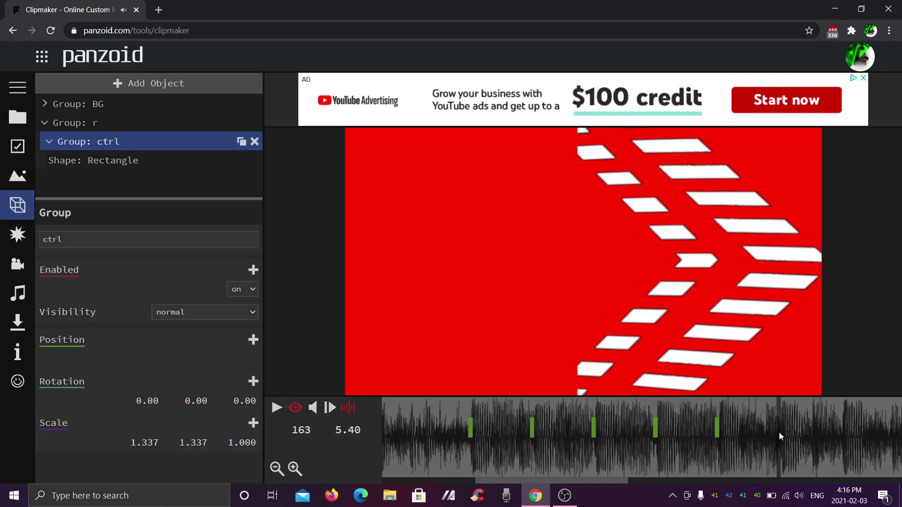
{"action": "left_click", "coordinate": [253, 340]}
{"action": "left_click", "coordinate": [141, 359]}
{"action": "key", "text": "BackSpace"}
{"action": "key", "text": "BackSpace"}
{"action": "key", "text": "BackSpace"}
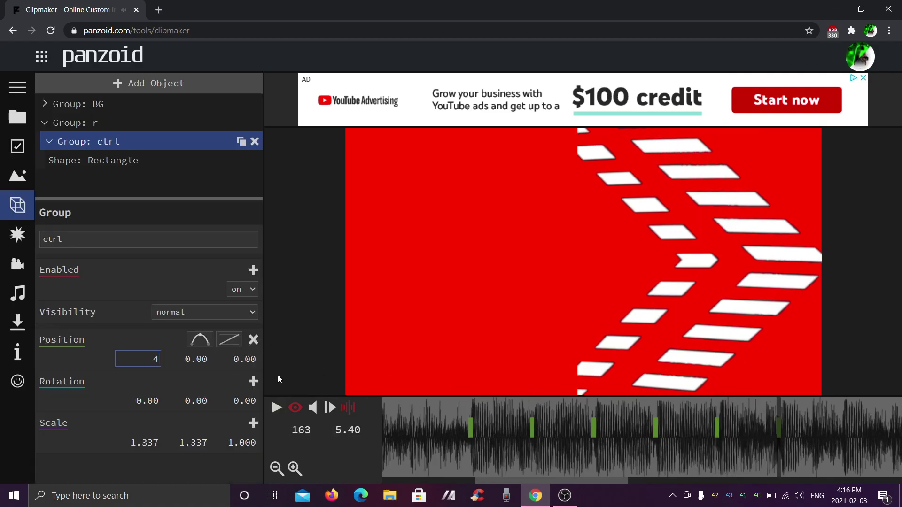
{"action": "type", "text": "400"}
{"action": "key", "text": "Return"}
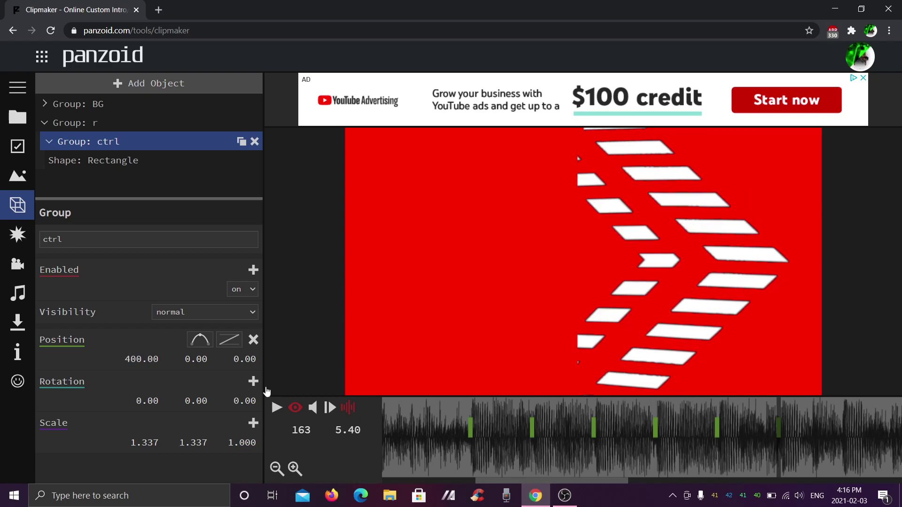
{"action": "left_click", "coordinate": [230, 340]}
{"action": "left_click", "coordinate": [284, 158]}
{"action": "left_click", "coordinate": [570, 446]}
{"action": "key", "text": "space"}
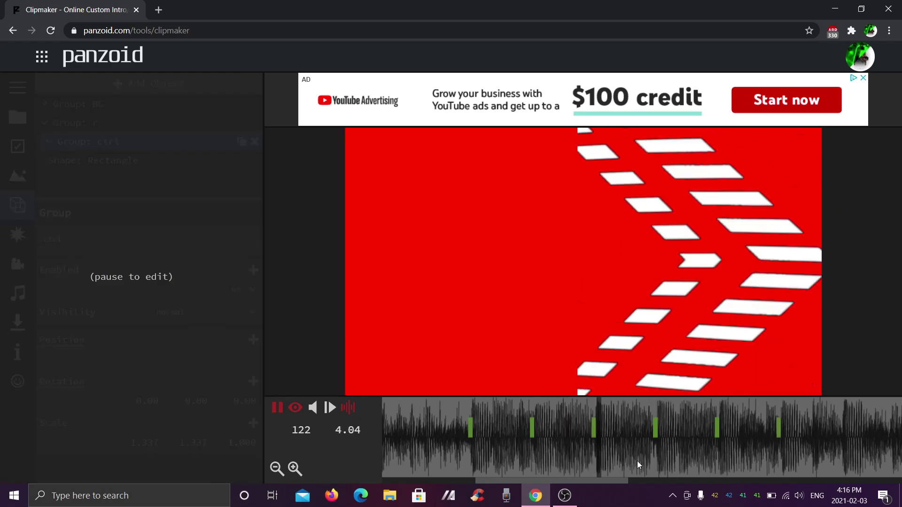
{"action": "key", "text": "space"}
{"action": "key", "text": "space"}
{"action": "key", "text": "space"}
Add a frame-177 keyframe with circular in-out easing, settling on X 100.
{"action": "left_click", "coordinate": [839, 442]}
{"action": "left_click", "coordinate": [253, 340]}
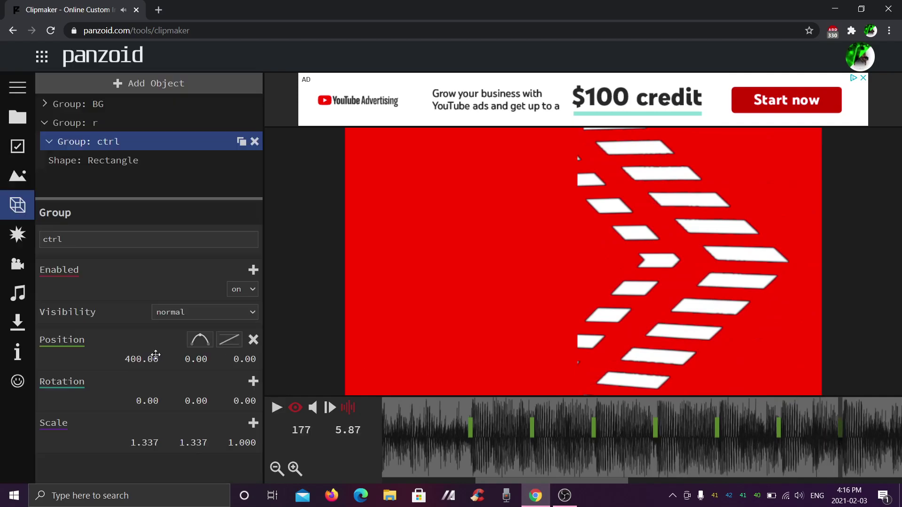
{"action": "left_click", "coordinate": [156, 358]}
{"action": "type", "text": "0"}
{"action": "key", "text": "Return"}
{"action": "left_click", "coordinate": [229, 340]}
{"action": "scroll", "coordinate": [284, 258], "scroll_direction": "down", "scroll_amount": 5}
{"action": "left_click", "coordinate": [271, 169]}
{"action": "left_click", "coordinate": [147, 359]}
{"action": "type", "text": "100"}
{"action": "key", "text": "Return"}
Replay the motion from frame 148 and stop on the next beat.
{"action": "left_click", "coordinate": [713, 455]}
{"action": "key", "text": "space"}
{"action": "key", "text": "space"}
{"action": "left_click", "coordinate": [859, 458]}
{"action": "key", "text": "space"}
{"action": "key", "text": "space"}
{"action": "key", "text": "space"}
{"action": "key", "text": "space"}
{"action": "left_click_drag", "start_coordinate": [437, 457], "coordinate": [381, 454]}
{"action": "key", "text": "space"}
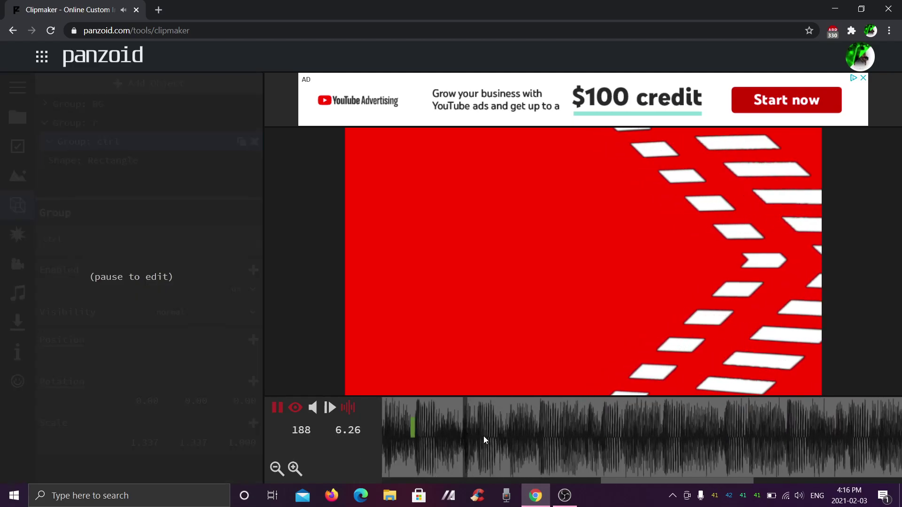
{"action": "left_click", "coordinate": [474, 432]}
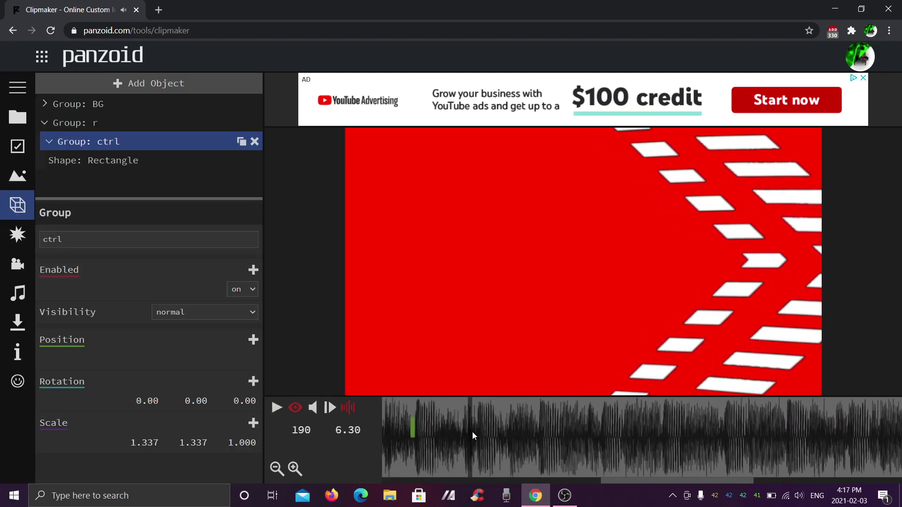
Add a Position keyframe here with X set to -200.
{"action": "left_click", "coordinate": [253, 340]}
{"action": "left_click", "coordinate": [144, 357]}
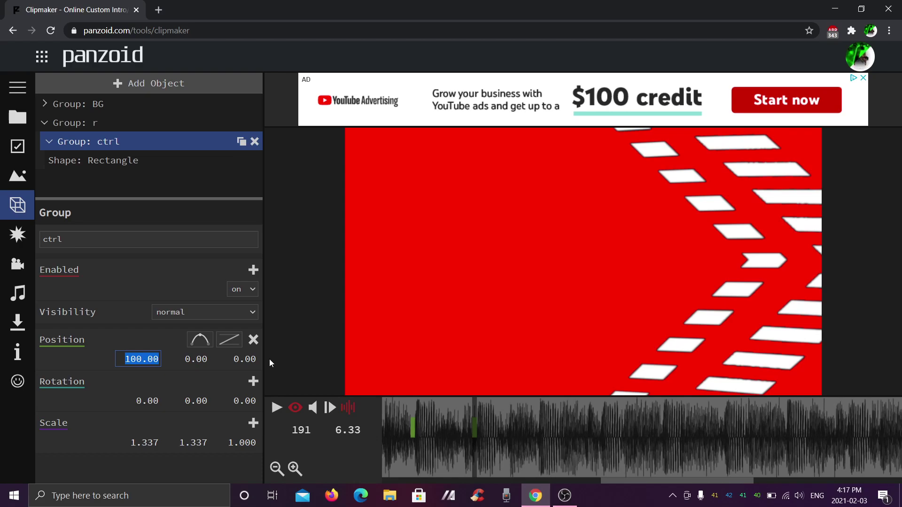
{"action": "type", "text": "-"}
{"action": "type", "text": "10"}
{"action": "key", "text": "BackSpace"}
{"action": "key", "text": "BackSpace"}
{"action": "type", "text": "200"}
{"action": "key", "text": "Return"}
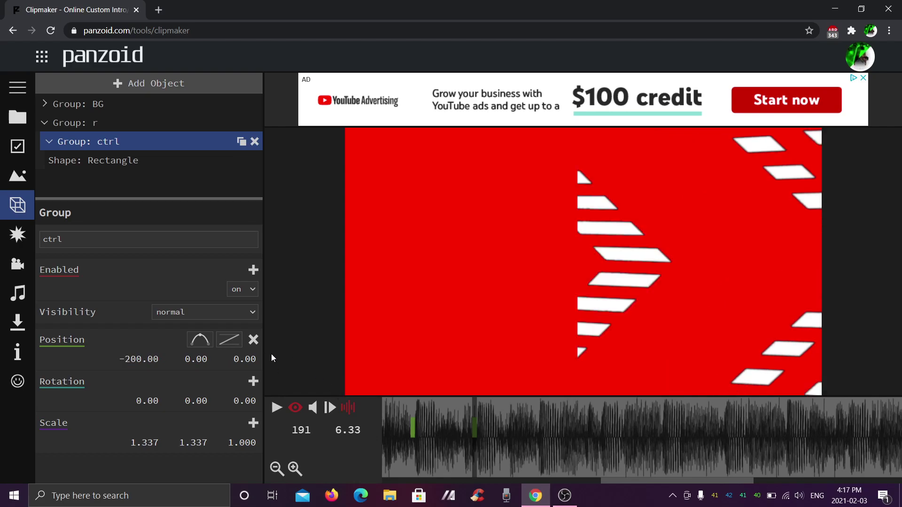
Pick an easing curve for the previous keyframe and preview the slide.
{"action": "left_click", "coordinate": [236, 342]}
{"action": "scroll", "coordinate": [277, 216], "scroll_direction": "down", "scroll_amount": 8}
{"action": "left_click", "coordinate": [274, 158]}
{"action": "left_click", "coordinate": [448, 463]}
{"action": "key", "text": "space"}
{"action": "left_click", "coordinate": [501, 457]}
{"action": "key", "text": "space"}
{"action": "left_click_drag", "start_coordinate": [531, 438], "coordinate": [540, 439]}
{"action": "key", "text": "space"}
Add a Position keyframe at frame 206 with circular in-out easing.
{"action": "left_click", "coordinate": [540, 439]}
{"action": "left_click", "coordinate": [253, 340]}
{"action": "left_click", "coordinate": [139, 358]}
{"action": "key", "text": "BackSpace"}
{"action": "type", "text": "1"}
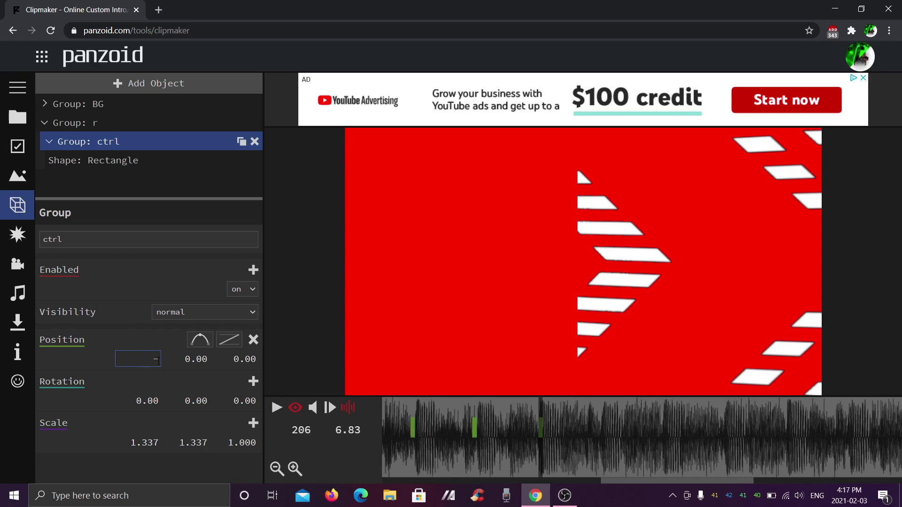
{"action": "type", "text": "500"}
{"action": "key", "text": "Return"}
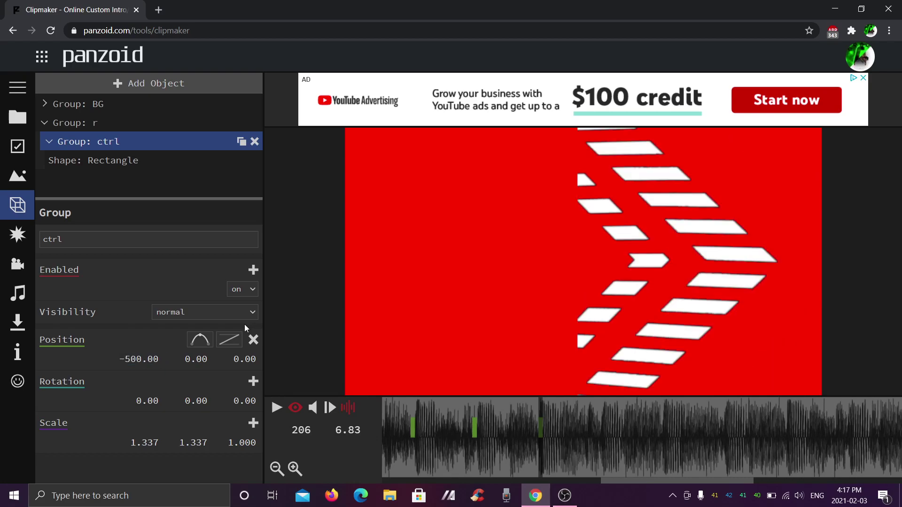
{"action": "left_click", "coordinate": [229, 340]}
{"action": "scroll", "coordinate": [278, 212], "scroll_direction": "down", "scroll_amount": 5}
{"action": "left_click", "coordinate": [278, 169]}
Switch the frame-206 keyframe to an ease-out curve and set its X to -400.
{"action": "left_click", "coordinate": [230, 339]}
{"action": "scroll", "coordinate": [287, 162], "scroll_direction": "down", "scroll_amount": 1}
{"action": "left_click", "coordinate": [288, 162]}
{"action": "left_click", "coordinate": [160, 353]}
{"action": "type", "text": "-400"}
{"action": "key", "text": "Return"}
Add a Position keyframe at frame 220 with X set to -700.
{"action": "key", "text": "space"}
{"action": "left_click", "coordinate": [454, 456]}
{"action": "key", "text": "space"}
{"action": "key", "text": "space"}
{"action": "key", "text": "space"}
{"action": "left_click", "coordinate": [600, 439]}
{"action": "left_click", "coordinate": [253, 340]}
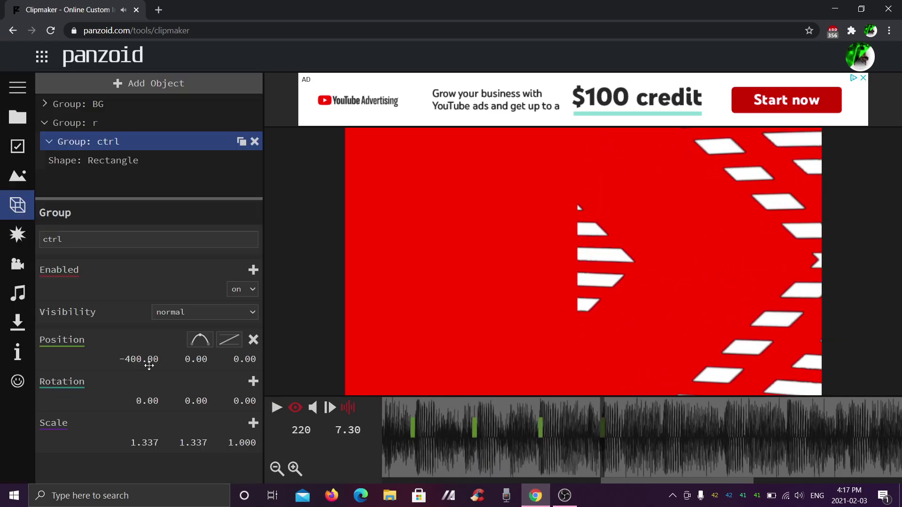
{"action": "left_click", "coordinate": [141, 359]}
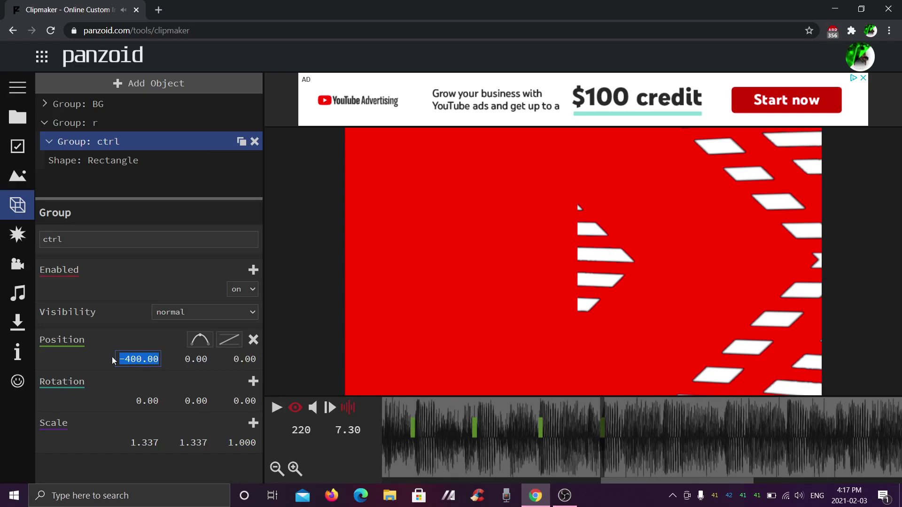
{"action": "type", "text": "-700"}
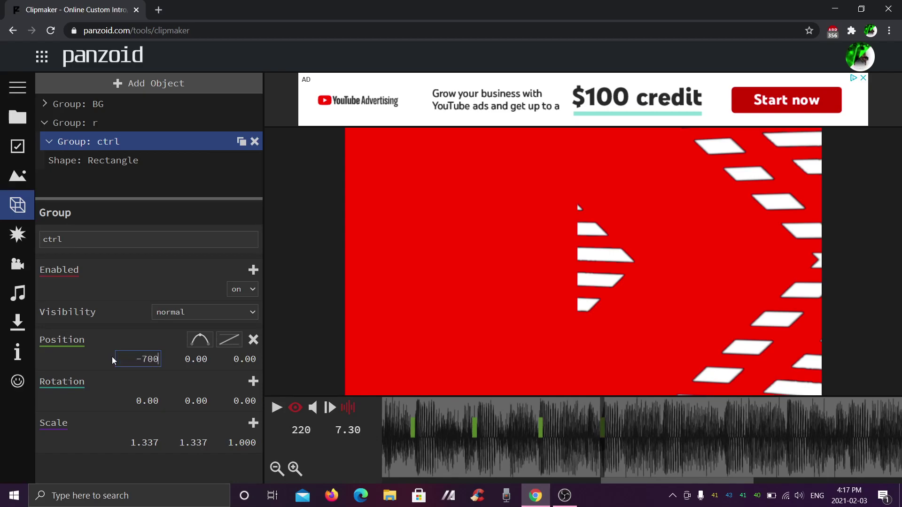
{"action": "key", "text": "Return"}
Replay the slide and pick an easing curve for the frame-220 keyframe.
{"action": "key", "text": "space"}
{"action": "key", "text": "space"}
{"action": "left_click_drag", "start_coordinate": [667, 432], "coordinate": [562, 440]}
{"action": "left_click", "coordinate": [598, 441]}
{"action": "left_click", "coordinate": [602, 444]}
{"action": "left_click", "coordinate": [228, 340]}
{"action": "scroll", "coordinate": [271, 170], "scroll_direction": "down", "scroll_amount": 1}
{"action": "left_click", "coordinate": [543, 442]}
Replay the animation from frames 184 and 200, stopping at frame 234.
{"action": "left_click", "coordinate": [540, 442]}
{"action": "left_click", "coordinate": [445, 438]}
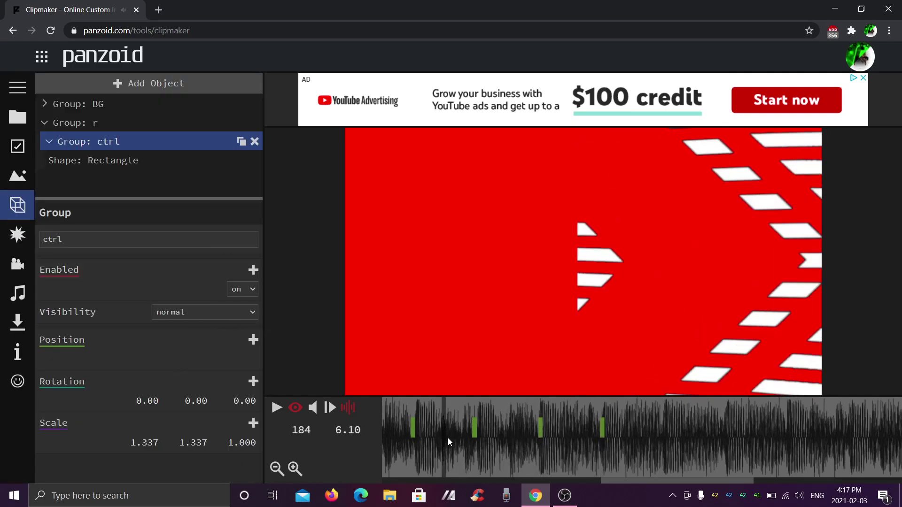
{"action": "key", "text": "space"}
{"action": "left_click", "coordinate": [518, 442]}
{"action": "key", "text": "space"}
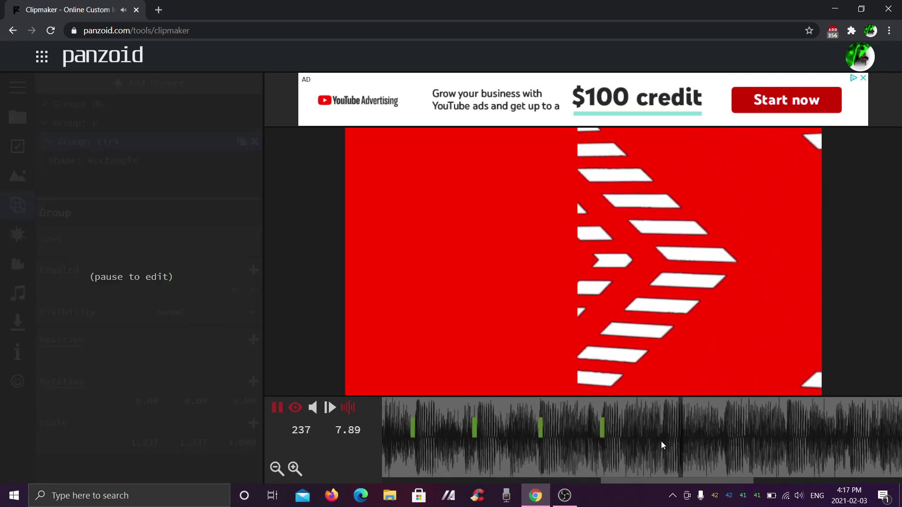
{"action": "left_click", "coordinate": [659, 442]}
{"action": "left_click", "coordinate": [661, 443]}
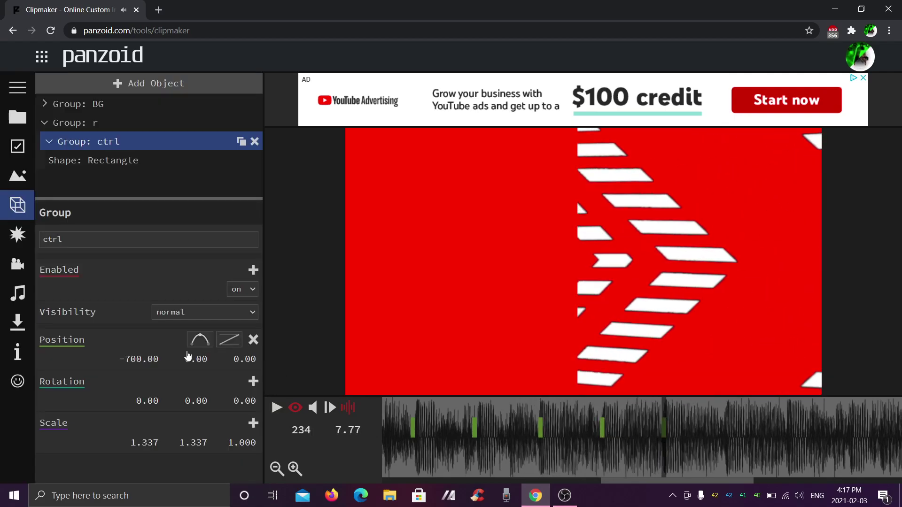
Set X to -100 at frame 234 with circular in-out easing.
{"action": "left_click", "coordinate": [156, 360]}
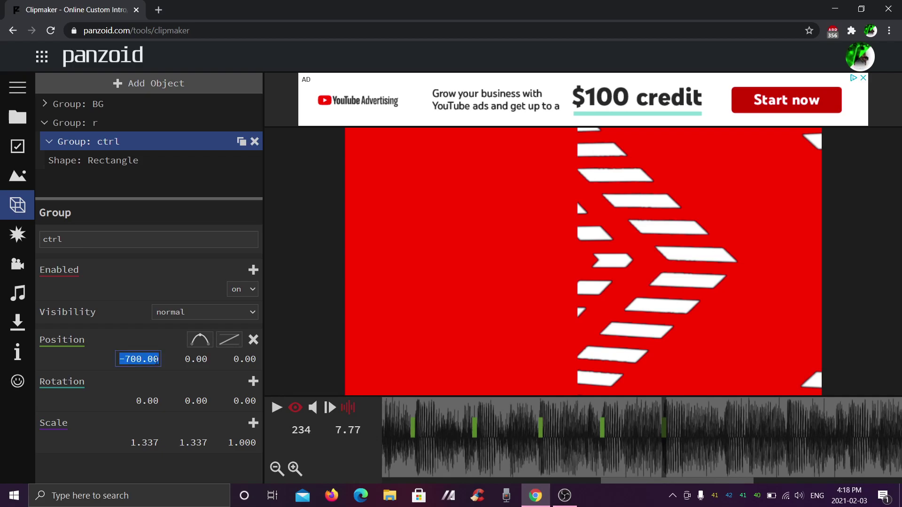
{"action": "key", "text": "BackSpace"}
{"action": "type", "text": "-100"}
{"action": "key", "text": "Return"}
{"action": "left_click", "coordinate": [229, 348]}
{"action": "scroll", "coordinate": [274, 188], "scroll_direction": "down", "scroll_amount": 1}
{"action": "left_click", "coordinate": [274, 169]}
Preview the motion and add a Position keyframe at frame 248.
{"action": "key", "text": "space"}
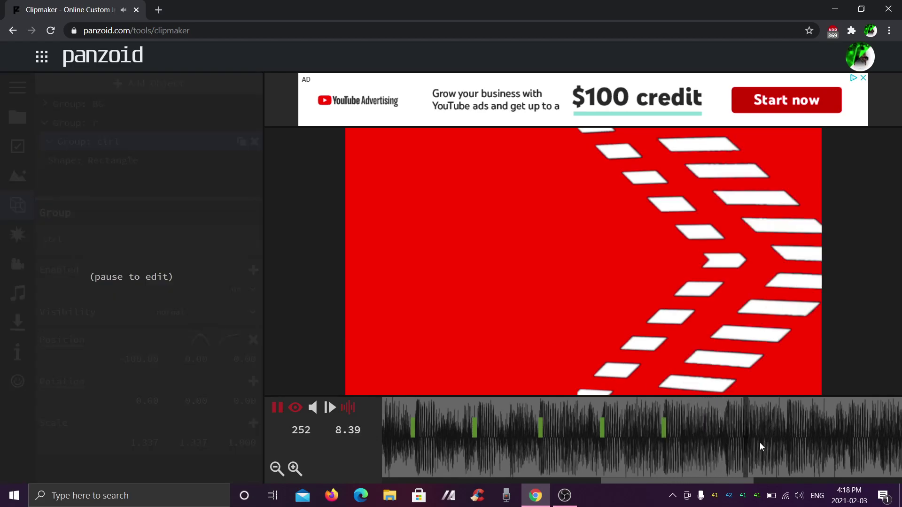
{"action": "key", "text": "space"}
{"action": "left_click_drag", "start_coordinate": [793, 437], "coordinate": [672, 437]}
{"action": "key", "text": "space"}
{"action": "key", "text": "space"}
{"action": "key", "text": "space"}
{"action": "key", "text": "space"}
{"action": "left_click", "coordinate": [724, 433]}
{"action": "left_click", "coordinate": [253, 340]}
{"action": "left_click", "coordinate": [671, 439]}
{"action": "left_click", "coordinate": [663, 444]}
{"action": "key", "text": "space"}
{"action": "left_click", "coordinate": [727, 450]}
Set the frame-248 X to -1300 with circular out easing.
{"action": "left_click", "coordinate": [149, 354]}
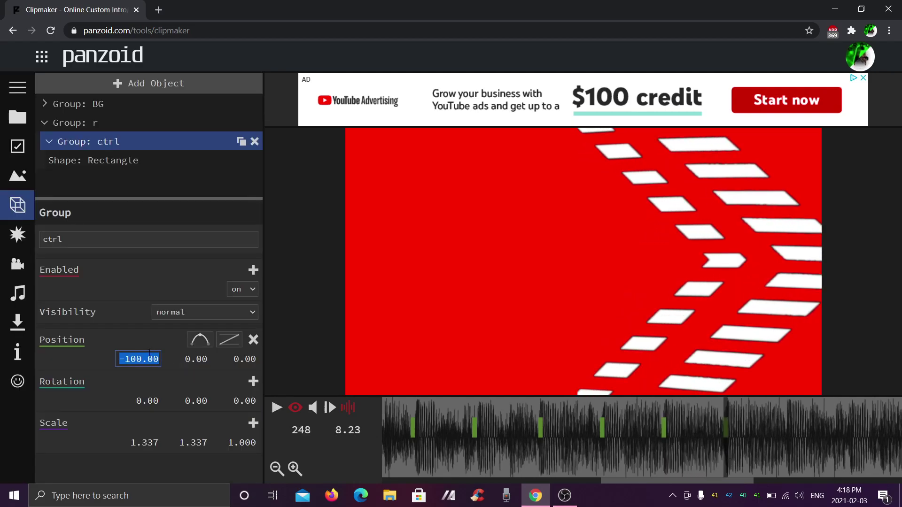
{"action": "type", "text": "-"}
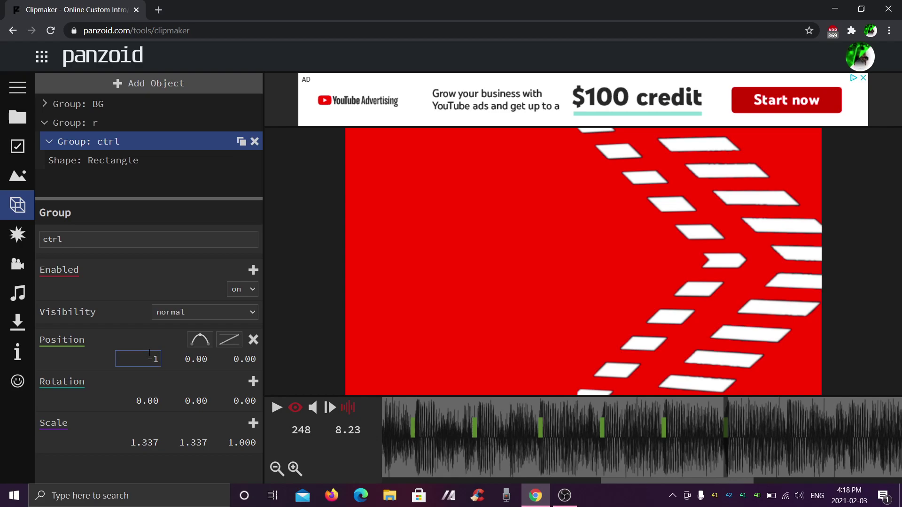
{"action": "type", "text": "1200"}
{"action": "key", "text": "Return"}
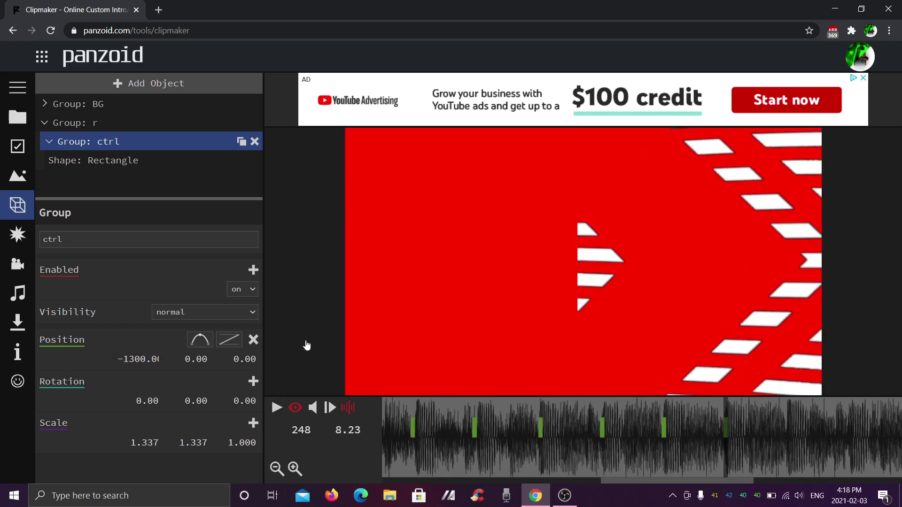
{"action": "left_click", "coordinate": [239, 341]}
{"action": "scroll", "coordinate": [266, 196], "scroll_direction": "down", "scroll_amount": 7}
{"action": "left_click", "coordinate": [283, 158]}
Replay the slide from frame 202 to 220 and review the X value there.
{"action": "left_click", "coordinate": [550, 459]}
{"action": "key", "text": "space"}
{"action": "key", "text": "space"}
{"action": "left_click", "coordinate": [556, 463]}
{"action": "key", "text": "space"}
{"action": "key", "text": "space"}
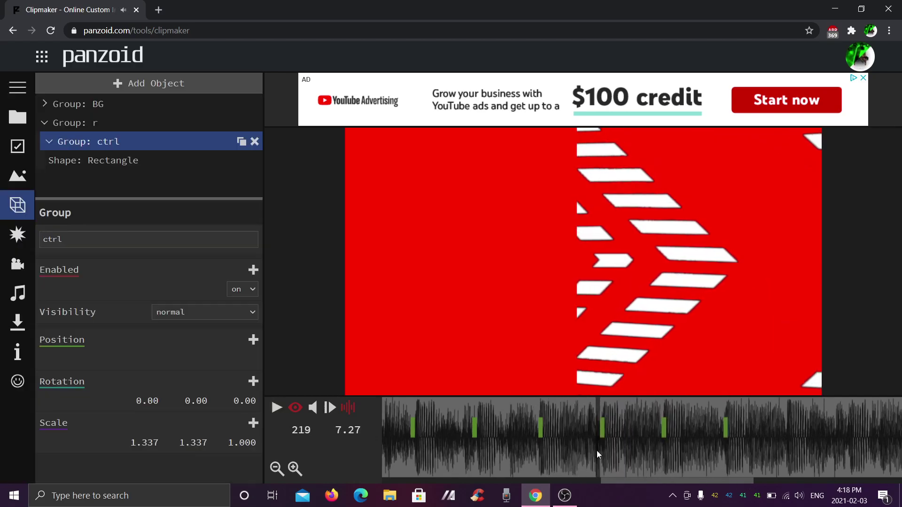
{"action": "left_click", "coordinate": [529, 450]}
{"action": "left_click_drag", "start_coordinate": [529, 450], "coordinate": [603, 447]}
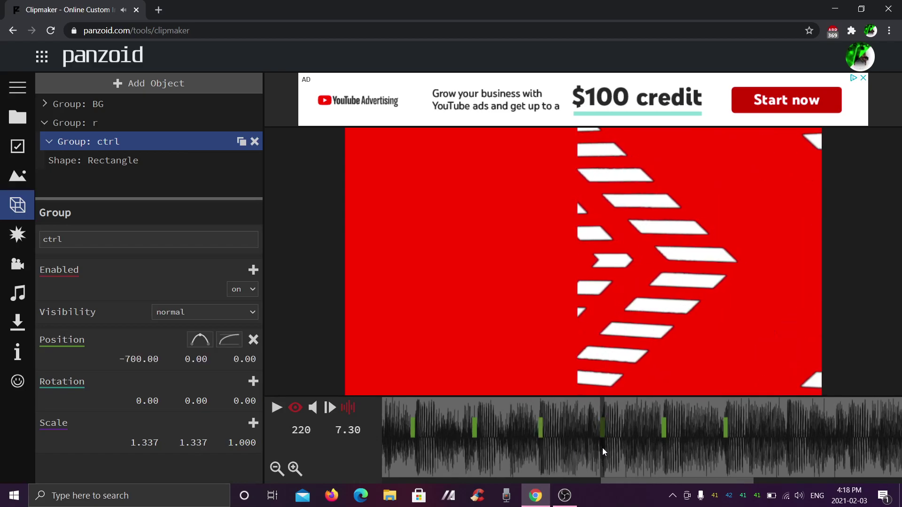
{"action": "left_click", "coordinate": [153, 361]}
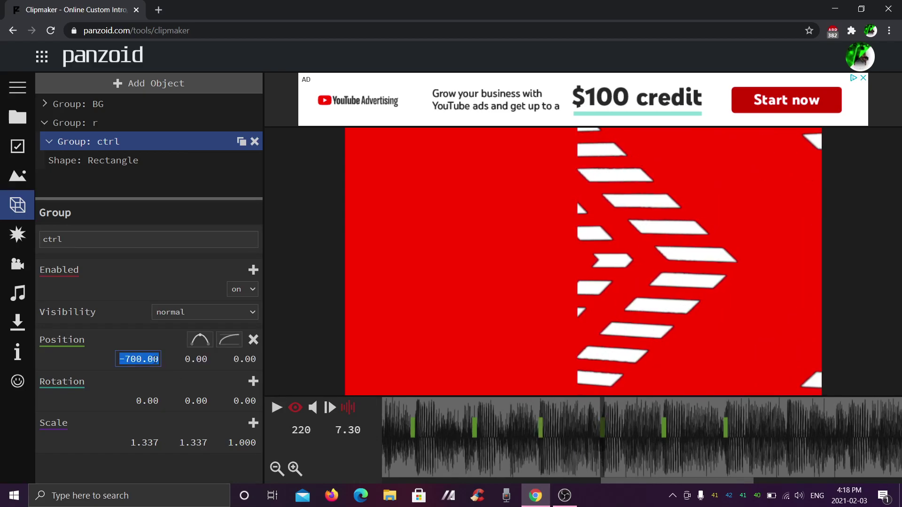
{"action": "left_click", "coordinate": [343, 340]}
{"action": "left_click", "coordinate": [541, 453]}
{"action": "key", "text": "space"}
{"action": "key", "text": "space"}
Add a Position keyframe at frame 234 with X set to -1000.
{"action": "left_click", "coordinate": [547, 449]}
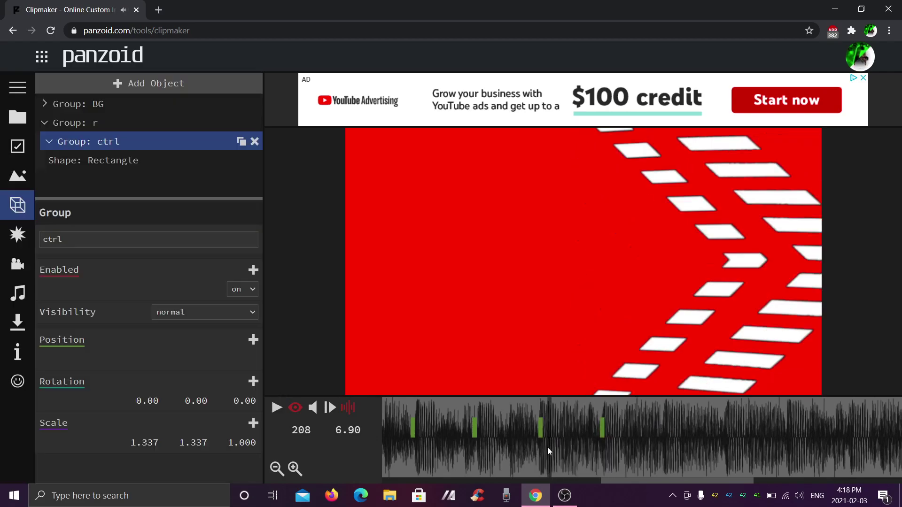
{"action": "key", "text": "space"}
{"action": "left_click", "coordinate": [582, 444]}
{"action": "left_click", "coordinate": [619, 445]}
{"action": "key", "text": "space"}
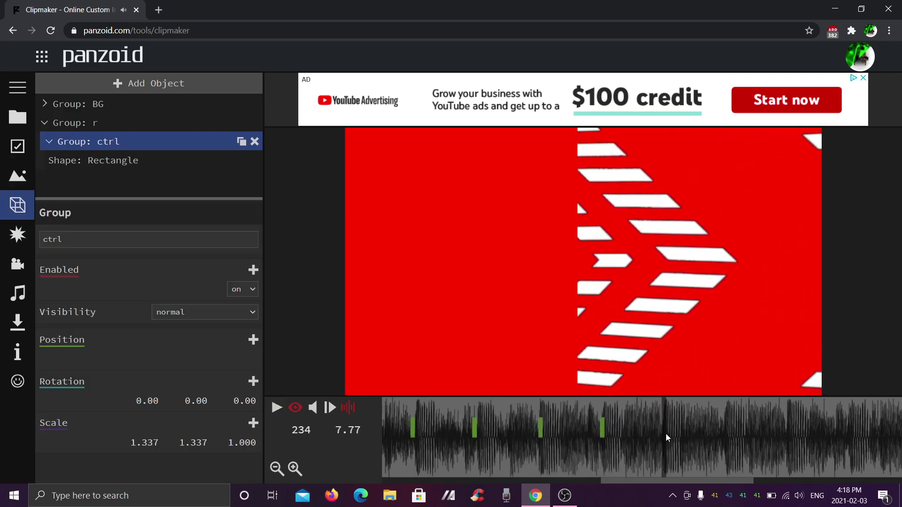
{"action": "left_click", "coordinate": [252, 339]}
{"action": "left_click", "coordinate": [145, 365]}
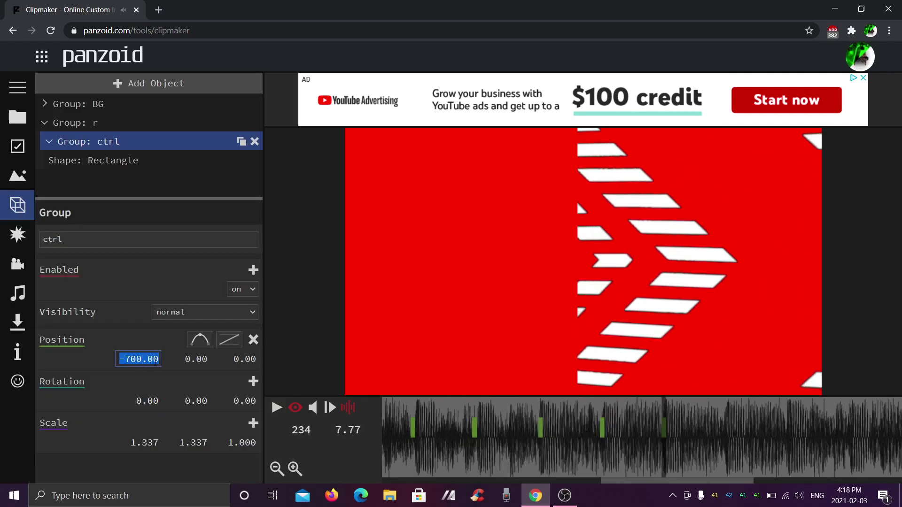
{"action": "type", "text": "-1000"}
{"action": "key", "text": "Return"}
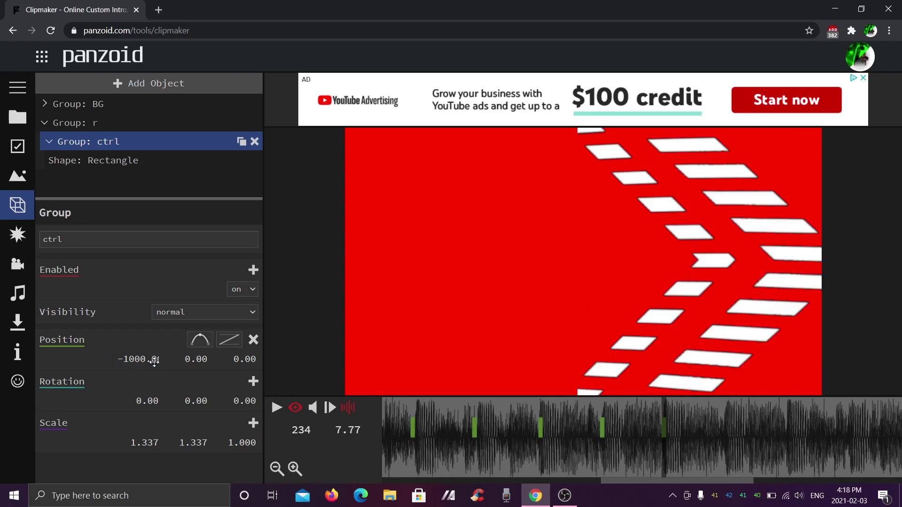
Add a Position keyframe at frame 248 with X -1300 and an easing curve.
{"action": "scroll", "coordinate": [272, 202], "scroll_direction": "down", "scroll_amount": 7}
{"action": "left_click", "coordinate": [582, 460]}
{"action": "left_click_drag", "start_coordinate": [585, 458], "coordinate": [723, 440]}
{"action": "left_click", "coordinate": [253, 339]}
{"action": "left_click", "coordinate": [143, 359]}
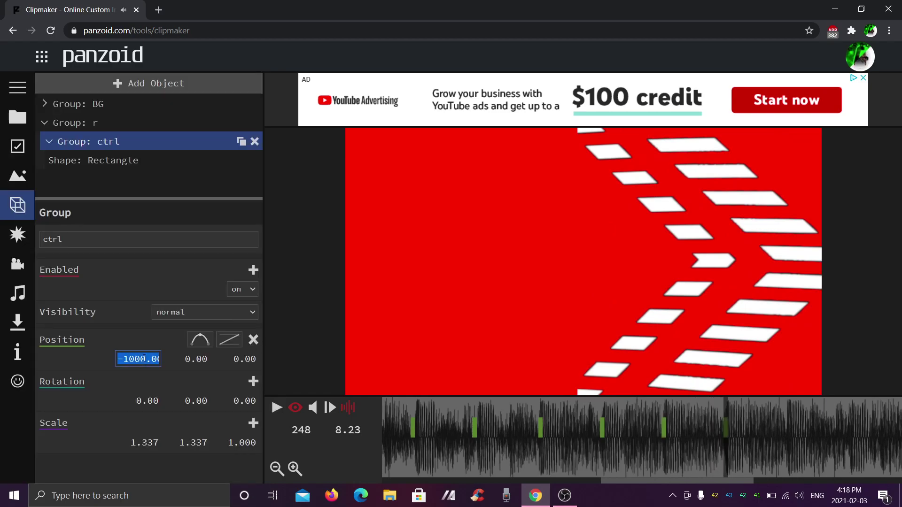
{"action": "key", "text": "BackSpace"}
{"action": "type", "text": "-1300"}
{"action": "key", "text": "Return"}
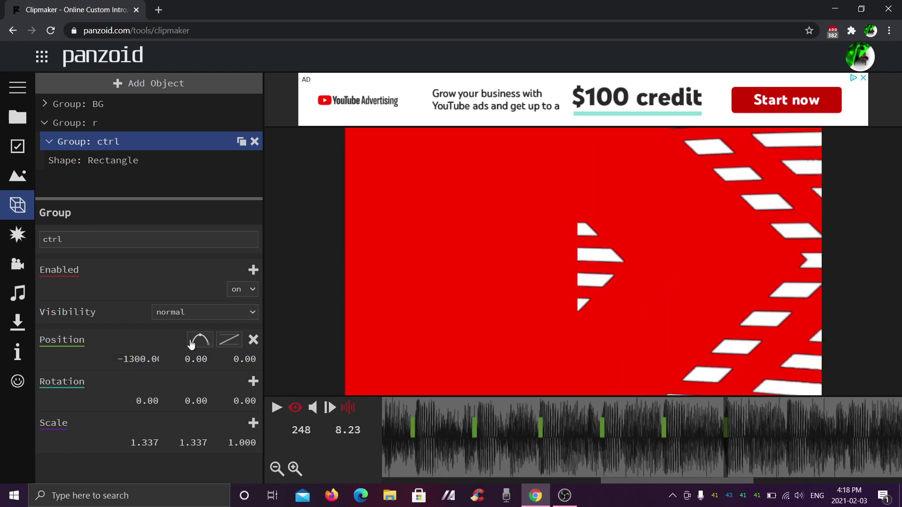
{"action": "left_click", "coordinate": [229, 339]}
{"action": "scroll", "coordinate": [277, 211], "scroll_direction": "down", "scroll_amount": 3}
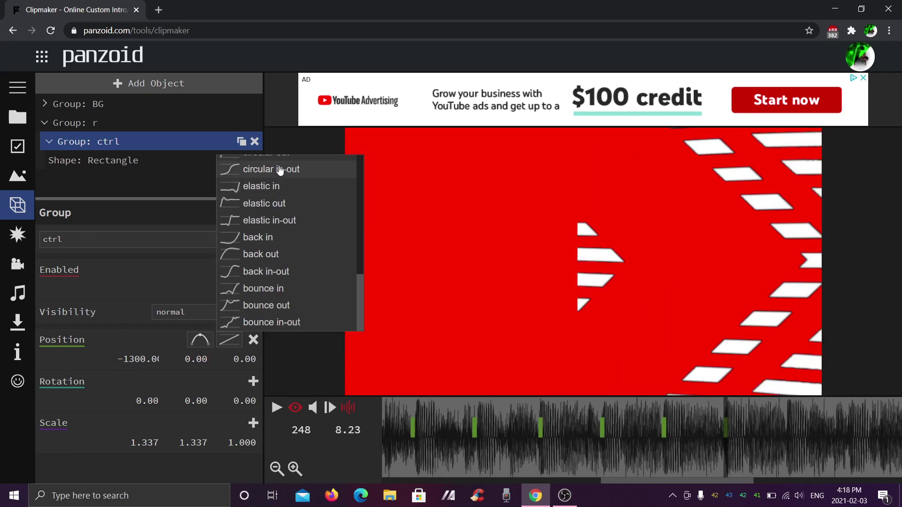
{"action": "left_click", "coordinate": [322, 205]}
Add a Position keyframe at frame 262 with X set to -1600.
{"action": "left_click", "coordinate": [587, 436]}
{"action": "key", "text": "space"}
{"action": "key", "text": "space"}
{"action": "key", "text": "space"}
{"action": "key", "text": "space"}
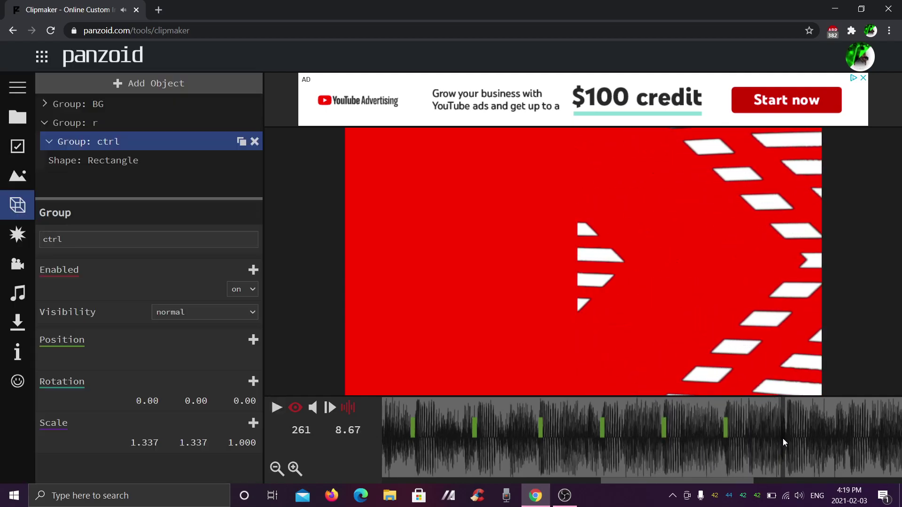
{"action": "left_click", "coordinate": [253, 340]}
{"action": "left_click", "coordinate": [128, 361]}
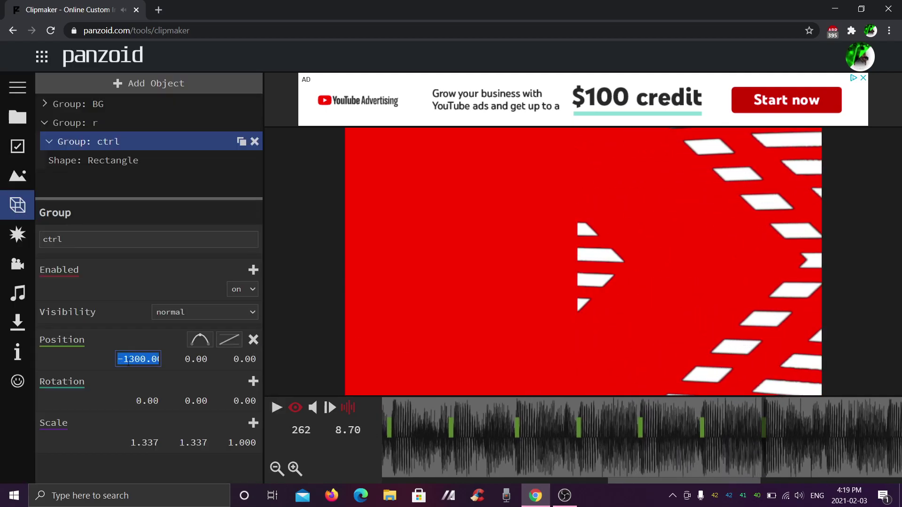
{"action": "type", "text": "-1600"}
{"action": "key", "text": "Return"}
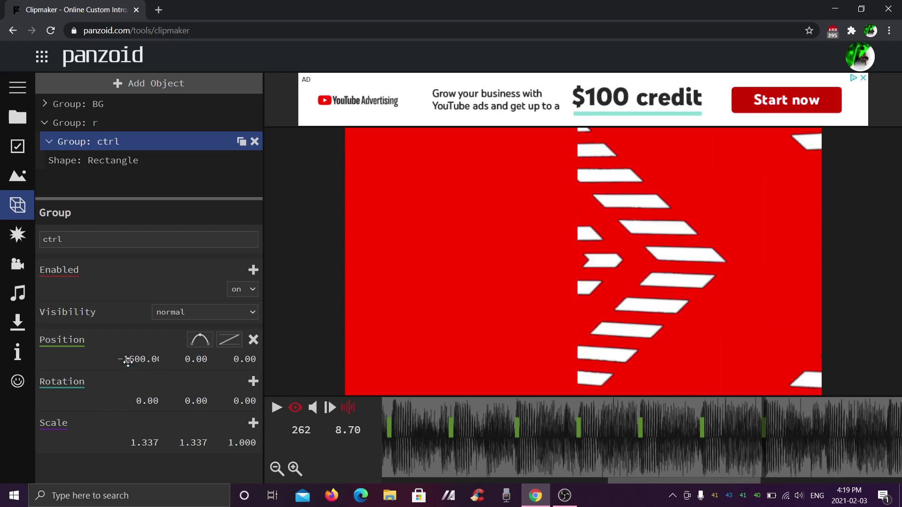
{"action": "left_click", "coordinate": [229, 340]}
{"action": "scroll", "coordinate": [282, 164], "scroll_direction": "down", "scroll_amount": 7}
Apply circular in-out easing and scrub the preview to around frame 285.
{"action": "left_click", "coordinate": [282, 164]}
{"action": "left_click_drag", "start_coordinate": [576, 468], "coordinate": [530, 447]}
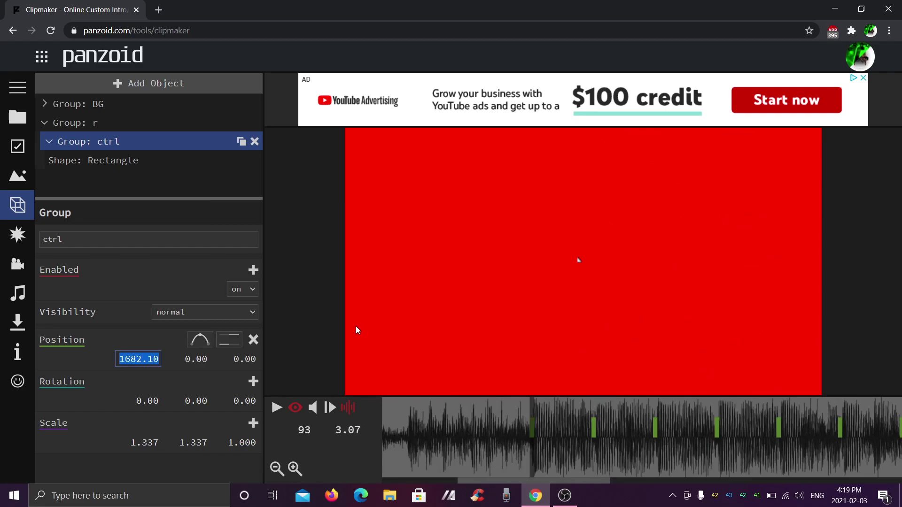
{"action": "left_click_drag", "start_coordinate": [600, 482], "coordinate": [730, 451]}
{"action": "left_click_drag", "start_coordinate": [660, 445], "coordinate": [672, 444]}
{"action": "key", "text": "space"}
{"action": "key", "text": "space"}
Add a Position keyframe with X -1682.10 and replay the motion.
{"action": "left_click", "coordinate": [253, 341]}
{"action": "left_click", "coordinate": [149, 356]}
{"action": "type", "text": "-1682.10"}
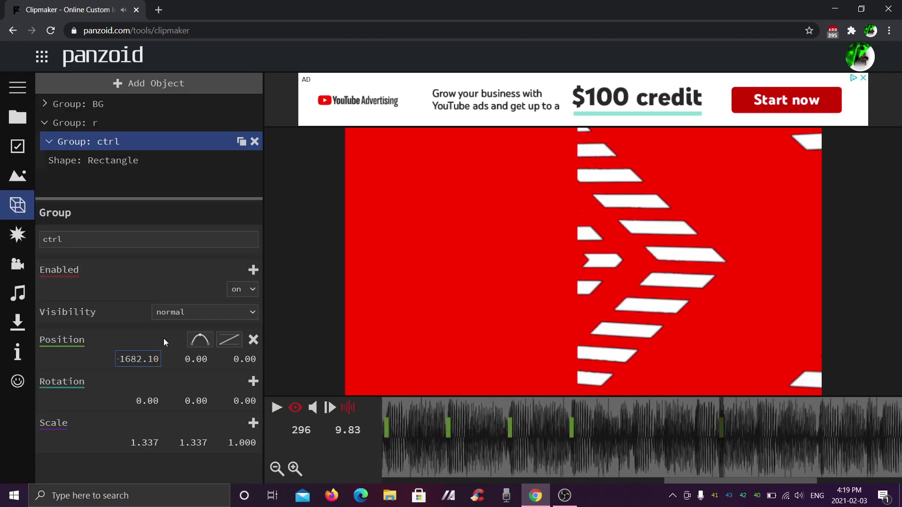
{"action": "left_click", "coordinate": [522, 438]}
{"action": "key", "text": "space"}
{"action": "key", "text": "space"}
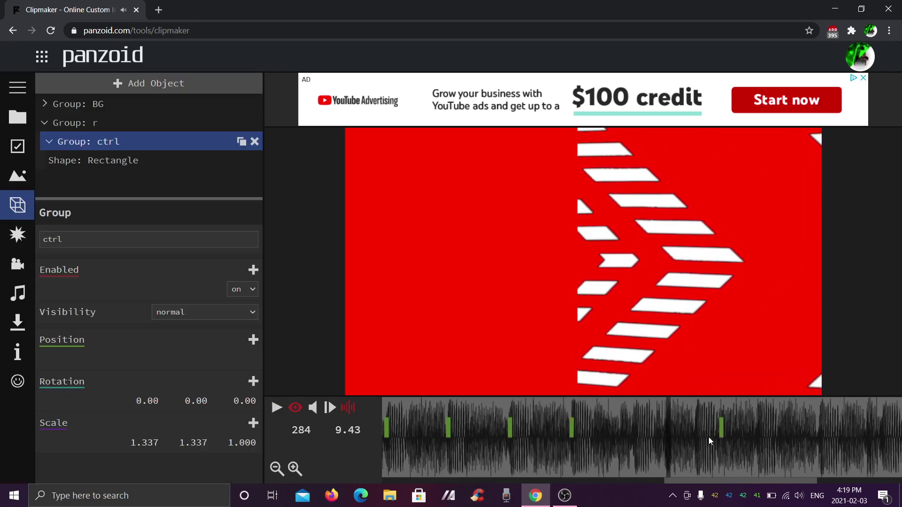
{"action": "left_click", "coordinate": [620, 449]}
{"action": "key", "text": "space"}
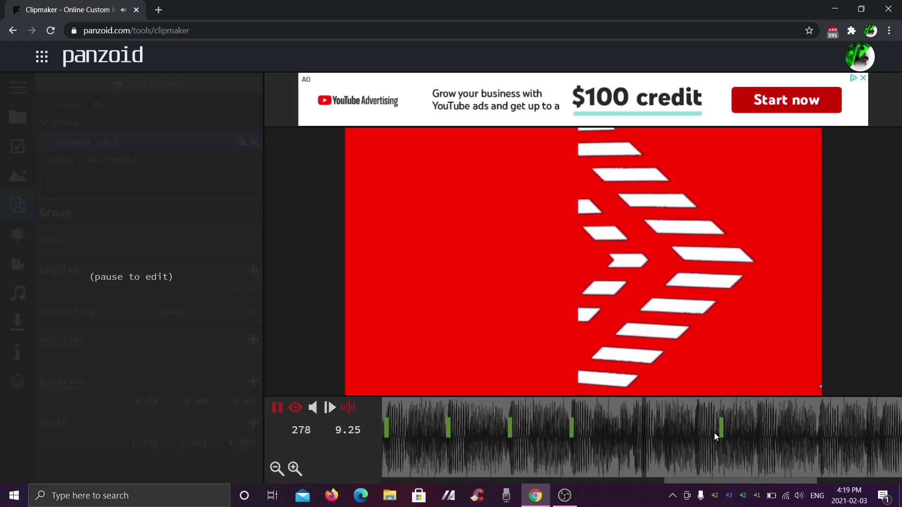
Delete the unwanted extra keyframe and place the playhead on frame 276.
{"action": "key", "text": "space"}
{"action": "right_click", "coordinate": [720, 427]}
{"action": "left_click", "coordinate": [587, 440]}
{"action": "key", "text": "space"}
{"action": "key", "text": "space"}
{"action": "left_click", "coordinate": [628, 435]}
{"action": "left_click", "coordinate": [622, 433]}
{"action": "left_click", "coordinate": [629, 432]}
{"action": "key", "text": "Right"}
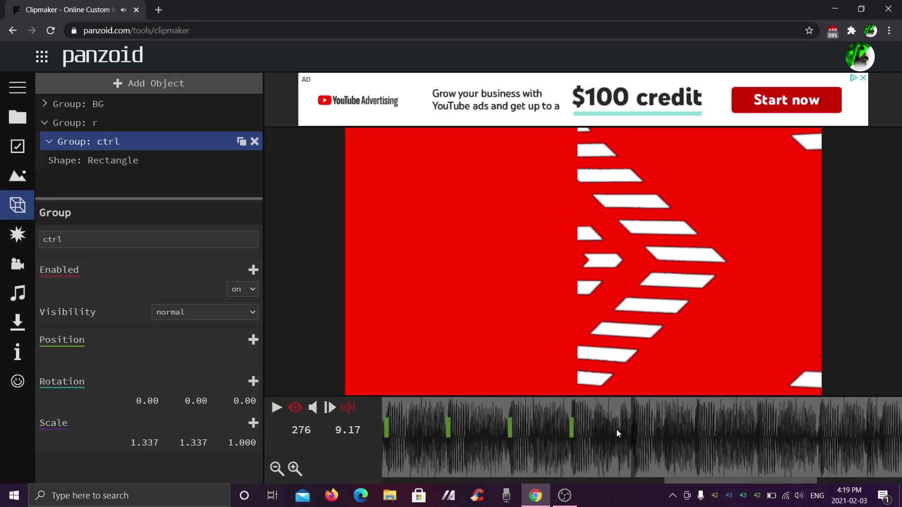
Add a Position keyframe at frame 276 with X -1900 and an easing curve, then replay.
{"action": "left_click", "coordinate": [253, 339]}
{"action": "left_click", "coordinate": [153, 364]}
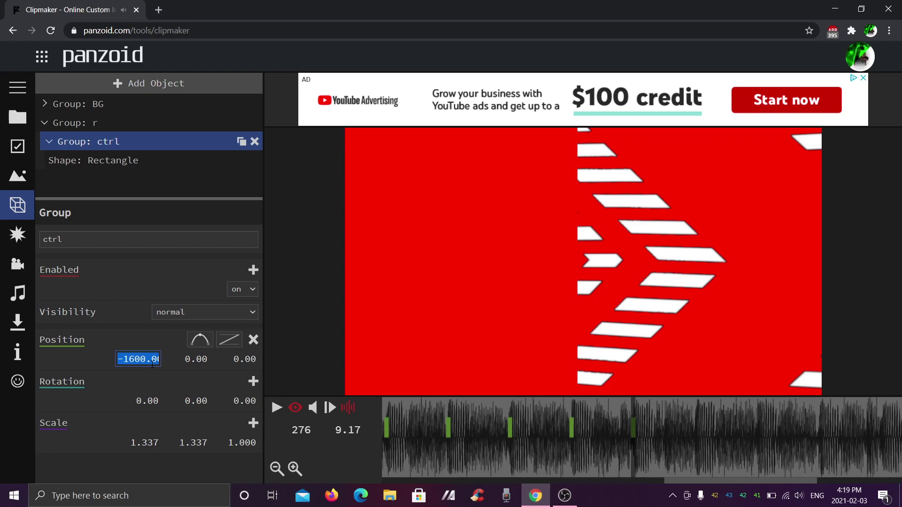
{"action": "type", "text": "-1900"}
{"action": "key", "text": "Return"}
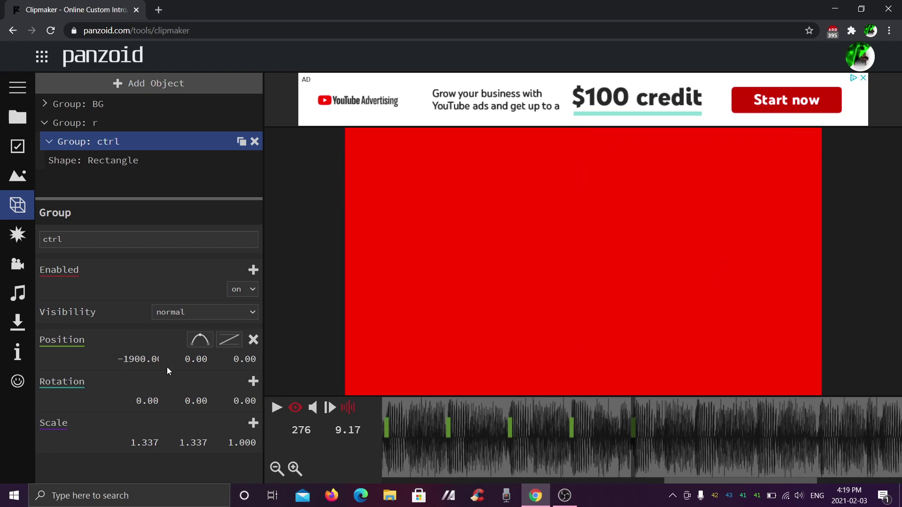
{"action": "left_click", "coordinate": [228, 340]}
{"action": "scroll", "coordinate": [287, 169], "scroll_direction": "down", "scroll_amount": 5}
{"action": "left_click", "coordinate": [286, 160]}
{"action": "left_click_drag", "start_coordinate": [559, 437], "coordinate": [457, 437]}
{"action": "key", "text": "space"}
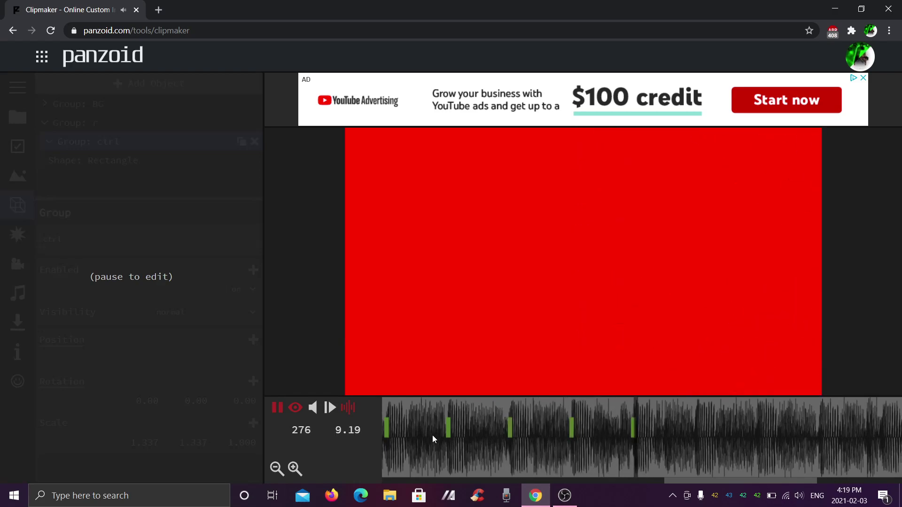
Pause playback, duplicate the r stripe group, and select the copy.
{"action": "key", "text": "space"}
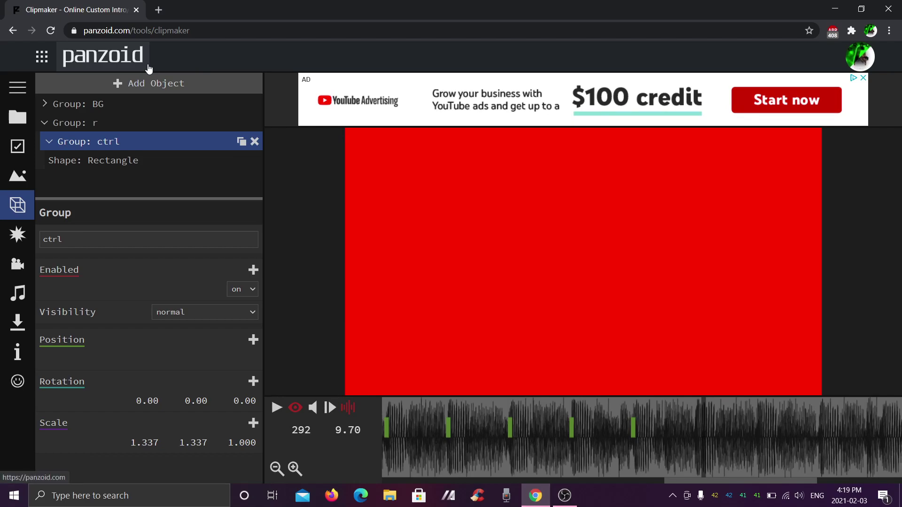
{"action": "left_click", "coordinate": [45, 124]}
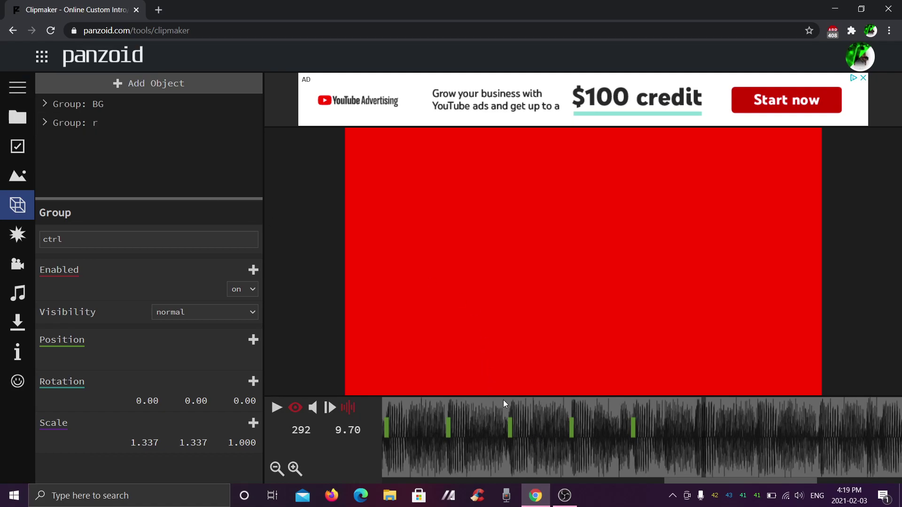
{"action": "left_click", "coordinate": [234, 128]}
{"action": "left_click", "coordinate": [241, 122]}
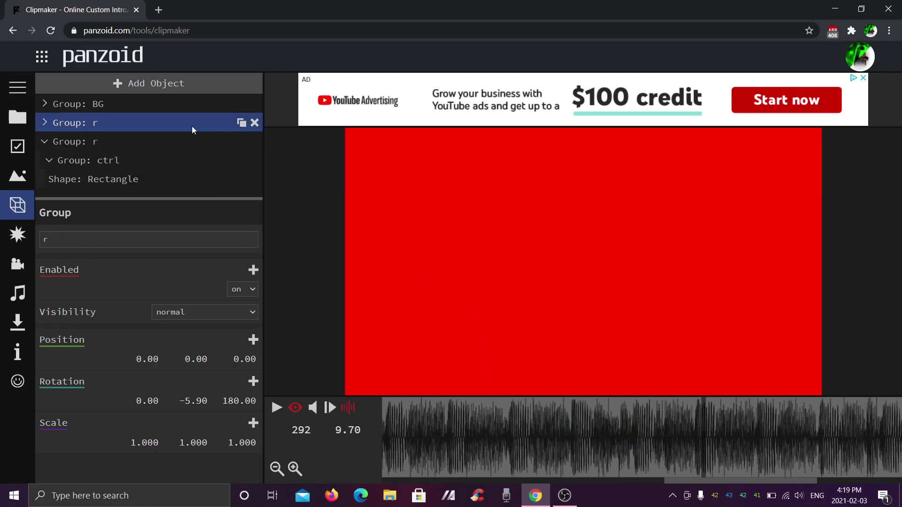
{"action": "left_click", "coordinate": [49, 142]}
Set the copied group's rotation to Y 5.90 and Z 0 to mirror it.
{"action": "left_click", "coordinate": [188, 401]}
{"action": "left_click", "coordinate": [187, 401]}
{"action": "key", "text": "BackSpace"}
{"action": "key", "text": "Return"}
{"action": "left_click_drag", "start_coordinate": [245, 402], "coordinate": [242, 401]}
{"action": "left_click", "coordinate": [252, 400]}
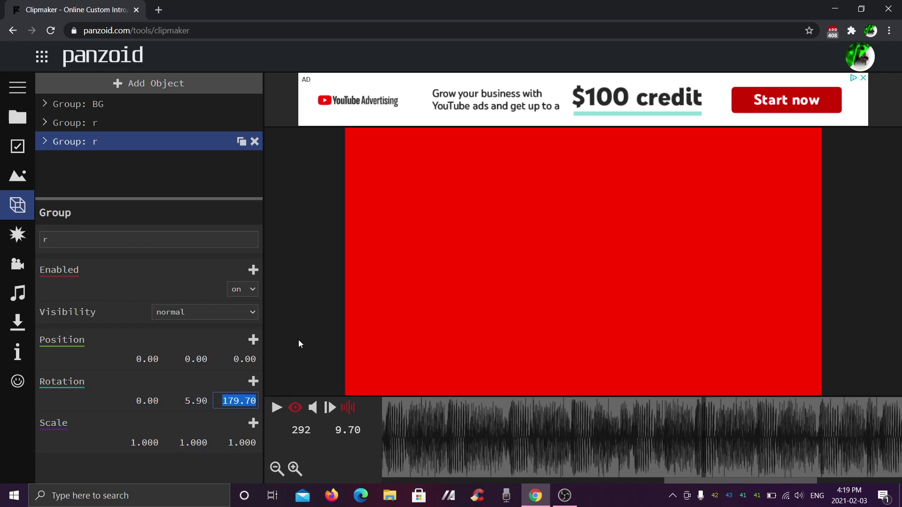
{"action": "type", "text": "0"}
{"action": "key", "text": "Return"}
Preview the mirrored groups, then move the copy to Position X -8.90.
{"action": "left_click_drag", "start_coordinate": [476, 448], "coordinate": [396, 451]}
{"action": "key", "text": "space"}
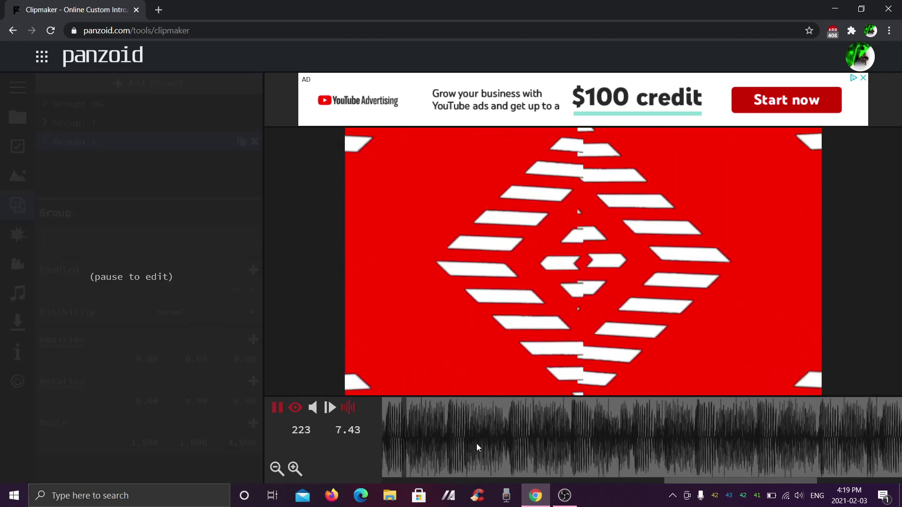
{"action": "key", "text": "space"}
{"action": "left_click_drag", "start_coordinate": [151, 354], "coordinate": [114, 381]}
{"action": "left_click_drag", "start_coordinate": [115, 380], "coordinate": [195, 359]}
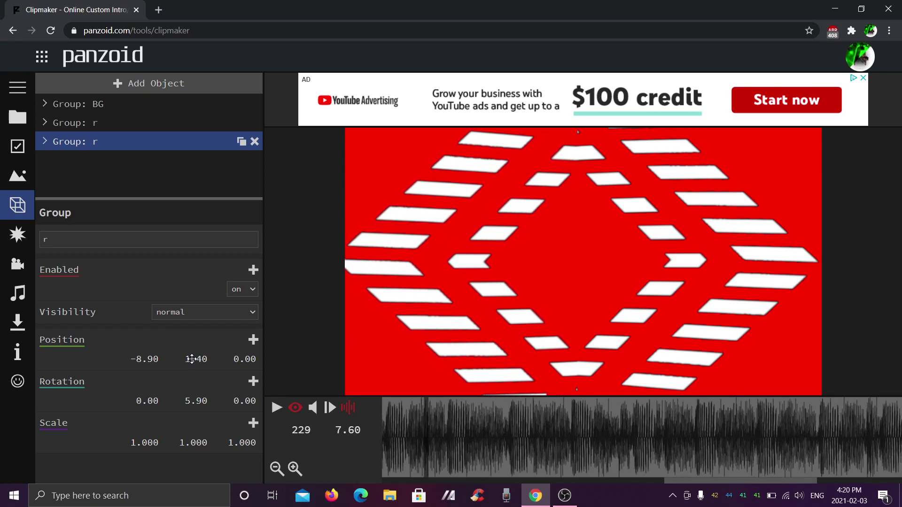
Add a New Group and nest one r stripe group inside it.
{"action": "left_click", "coordinate": [125, 83]}
{"action": "left_click", "coordinate": [156, 312]}
{"action": "left_click_drag", "start_coordinate": [125, 117], "coordinate": [122, 132]}
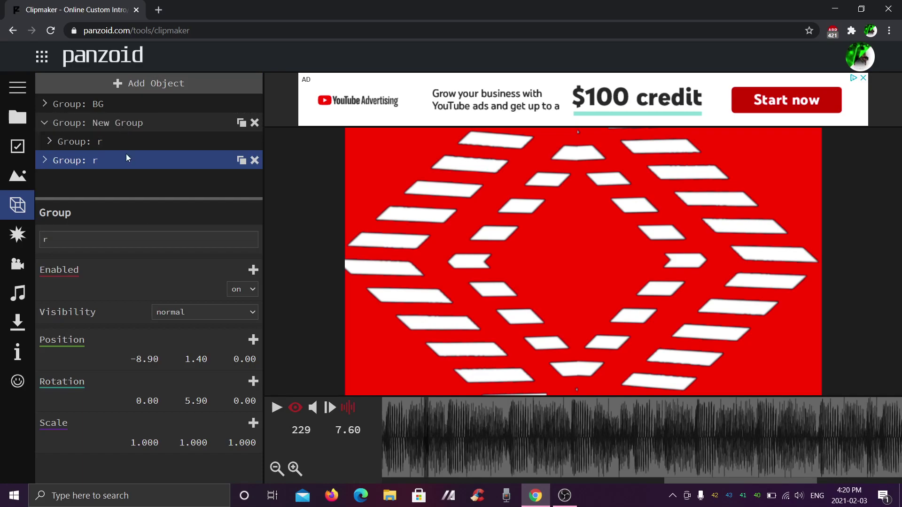
{"action": "left_click", "coordinate": [45, 122]}
{"action": "left_click", "coordinate": [59, 121]}
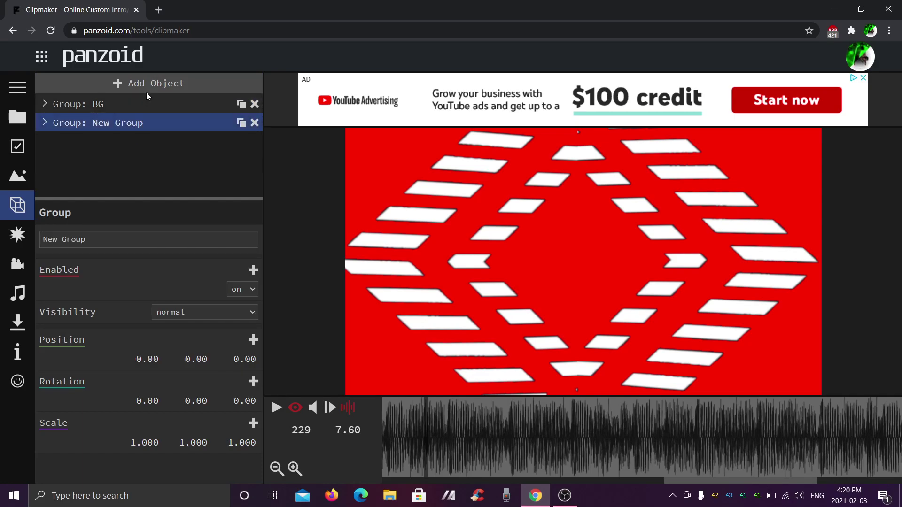
Add a rectangle inside New Group as a guide, sized to 50.
{"action": "left_click", "coordinate": [146, 90]}
{"action": "left_click", "coordinate": [133, 125]}
{"action": "left_click", "coordinate": [105, 174]}
{"action": "left_click", "coordinate": [109, 142]}
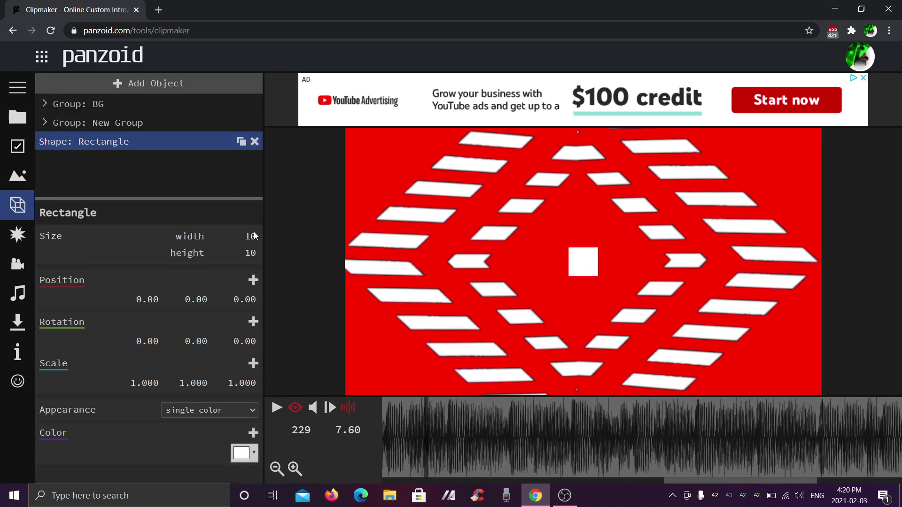
{"action": "left_click_drag", "start_coordinate": [244, 253], "coordinate": [293, 238]}
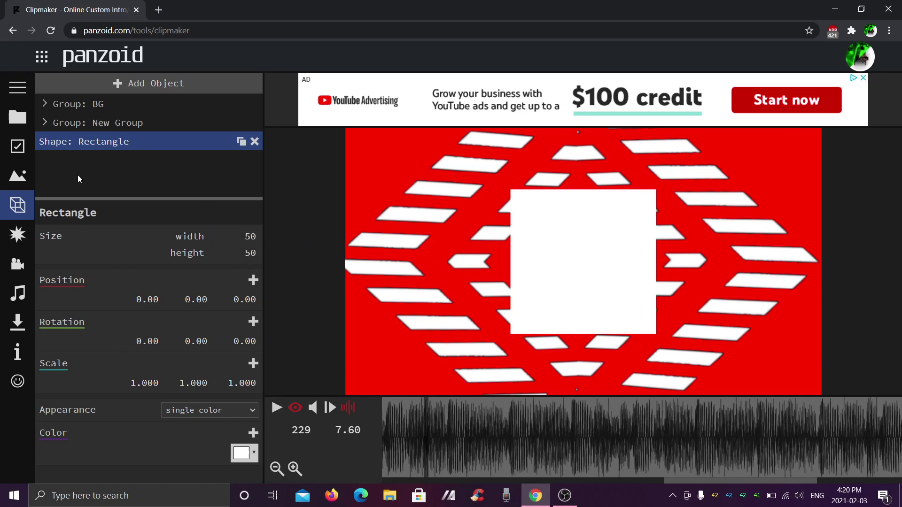
Use the rectangle as a thin centre line to set New Group X to 4.60, then delete it.
{"action": "left_click", "coordinate": [94, 123]}
{"action": "left_click_drag", "start_coordinate": [150, 354], "coordinate": [189, 373]}
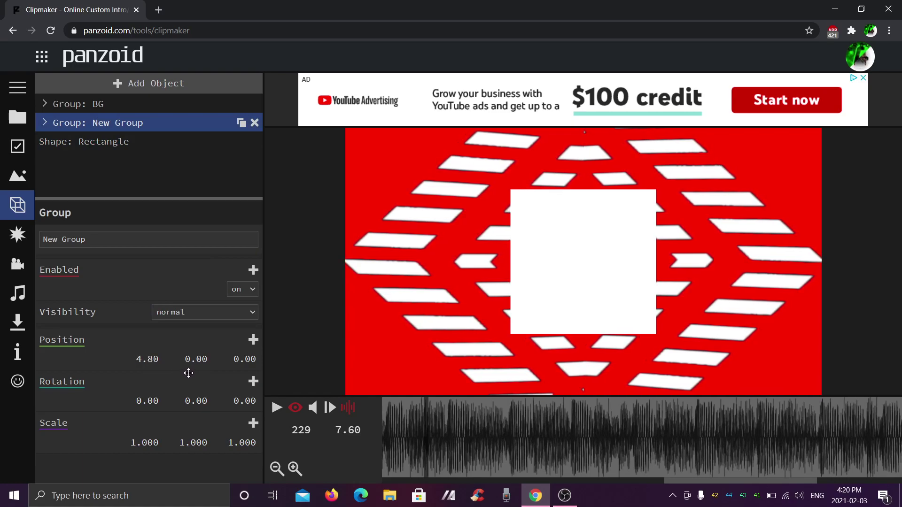
{"action": "left_click", "coordinate": [120, 155]}
{"action": "left_click_drag", "start_coordinate": [249, 253], "coordinate": [85, 365]}
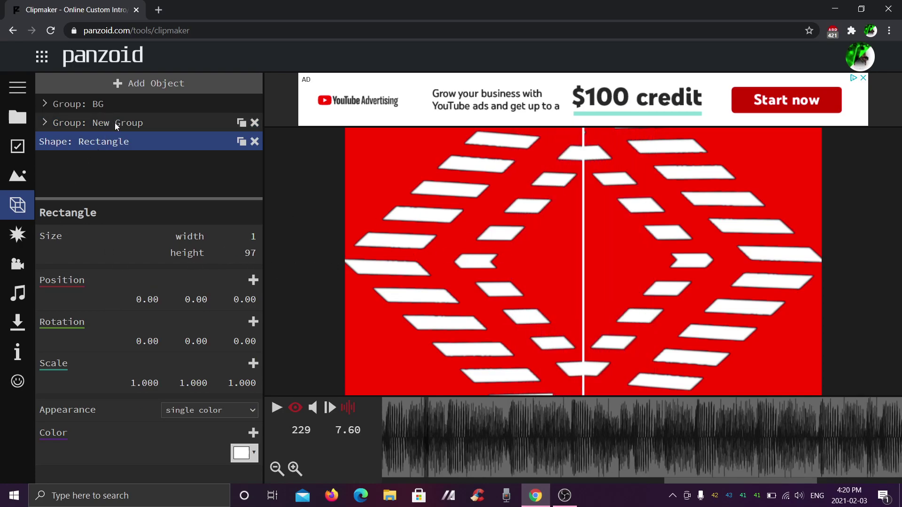
{"action": "left_click_drag", "start_coordinate": [128, 383], "coordinate": [159, 359]}
{"action": "left_click", "coordinate": [138, 130]}
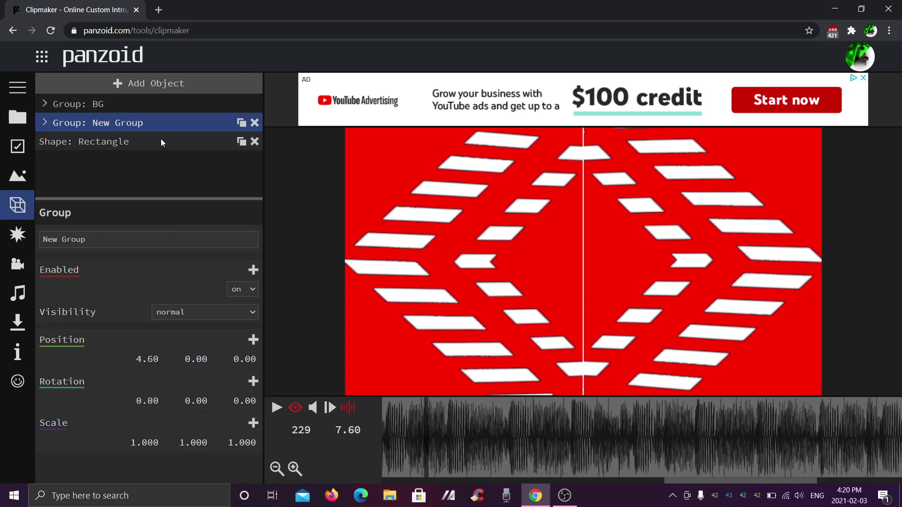
{"action": "left_click", "coordinate": [141, 142]}
{"action": "left_click", "coordinate": [254, 141]}
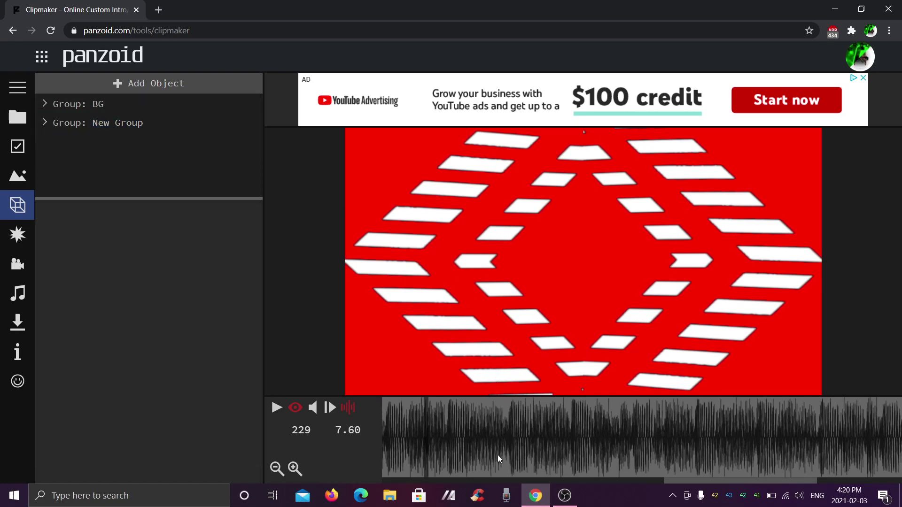
Play the diamond animation from about frame 101, then rewind the playhead to frame 1.
{"action": "scroll", "coordinate": [451, 444], "scroll_direction": "left", "scroll_amount": 7}
{"action": "left_click", "coordinate": [426, 443]}
{"action": "scroll", "coordinate": [470, 449], "scroll_direction": "left", "scroll_amount": 6}
{"action": "left_click", "coordinate": [522, 455]}
{"action": "key", "text": "space"}
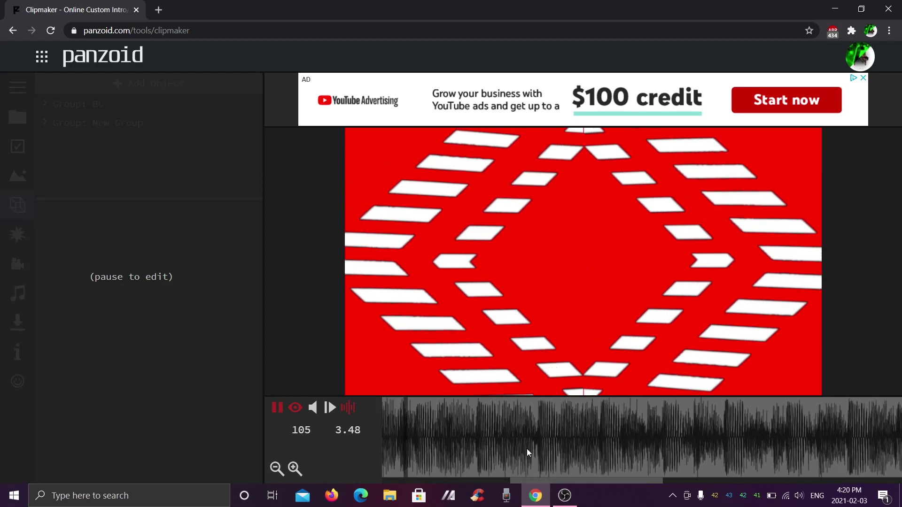
{"action": "key", "text": "space"}
{"action": "key", "text": "space"}
{"action": "key", "text": "space"}
{"action": "left_click_drag", "start_coordinate": [556, 442], "coordinate": [75, 427]}
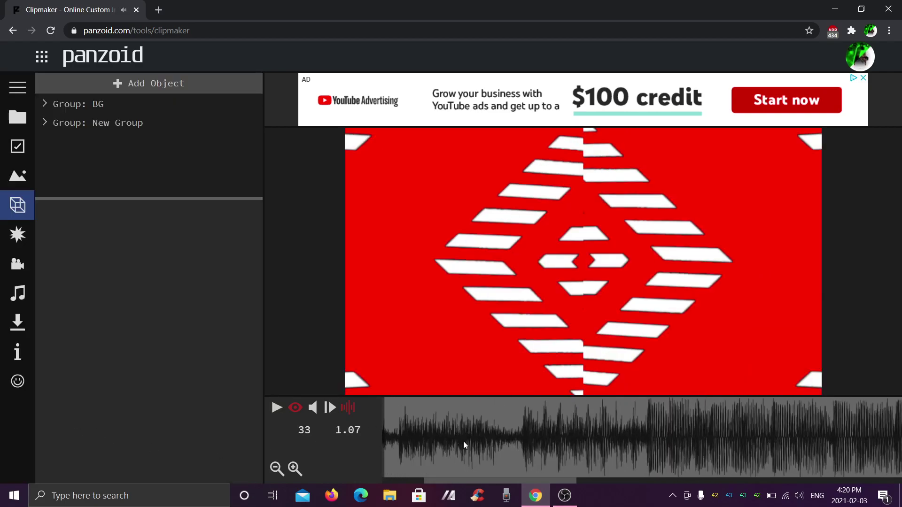
{"action": "left_click_drag", "start_coordinate": [470, 452], "coordinate": [3, 394]}
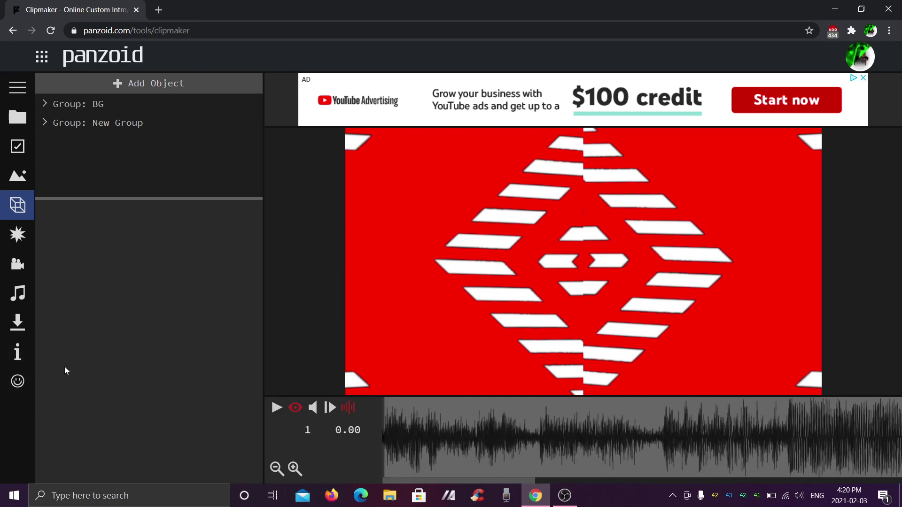